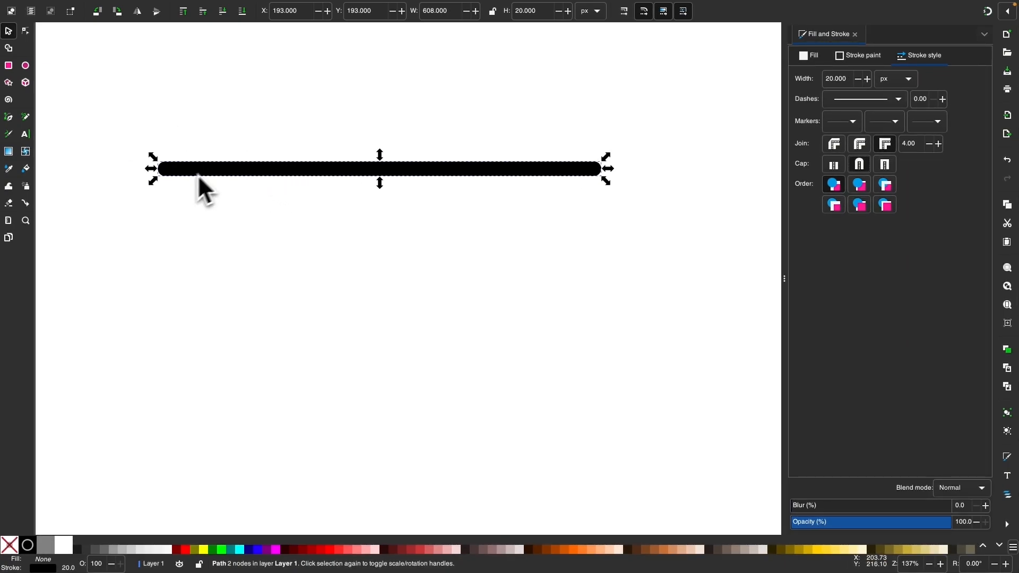
# Move the line's end node horizontally outward to lengthen the line to about 809 px overall width
pyautogui.click(25, 31)
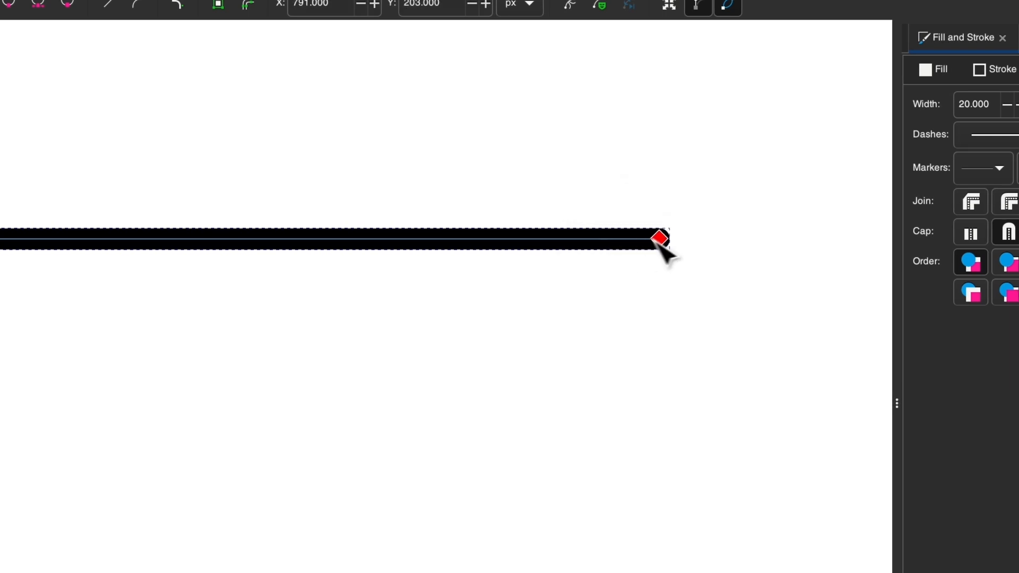
pyautogui.moveTo(751, 242); pyautogui.dragTo(833, 250)
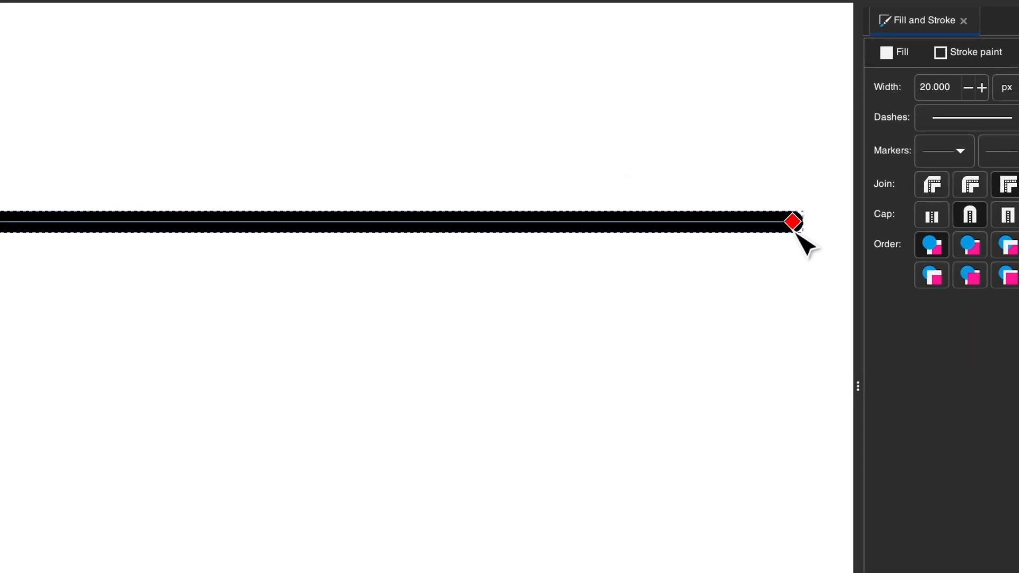
pyautogui.hotkey('ctrl', 'z')
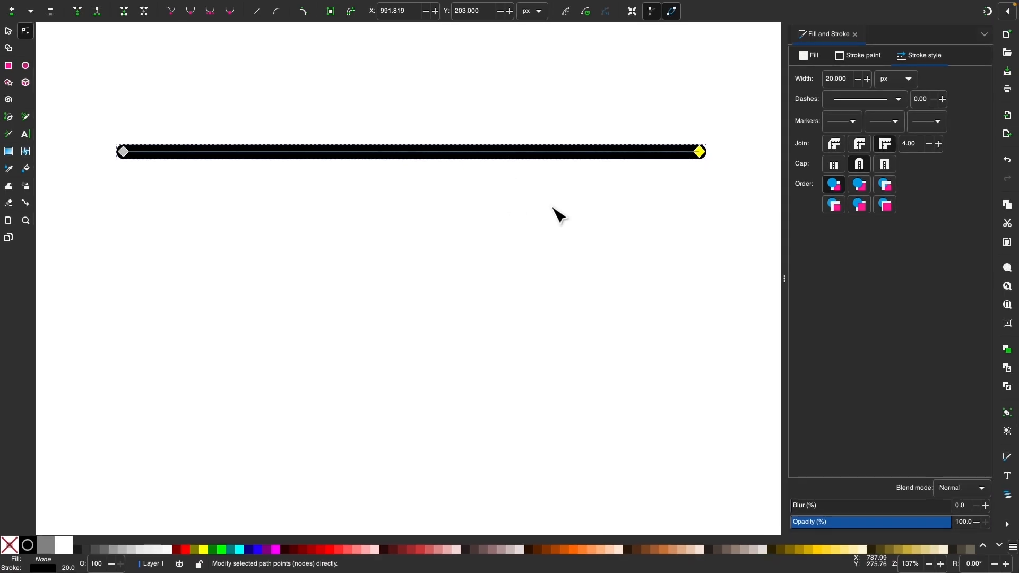
pyautogui.click(7, 31)
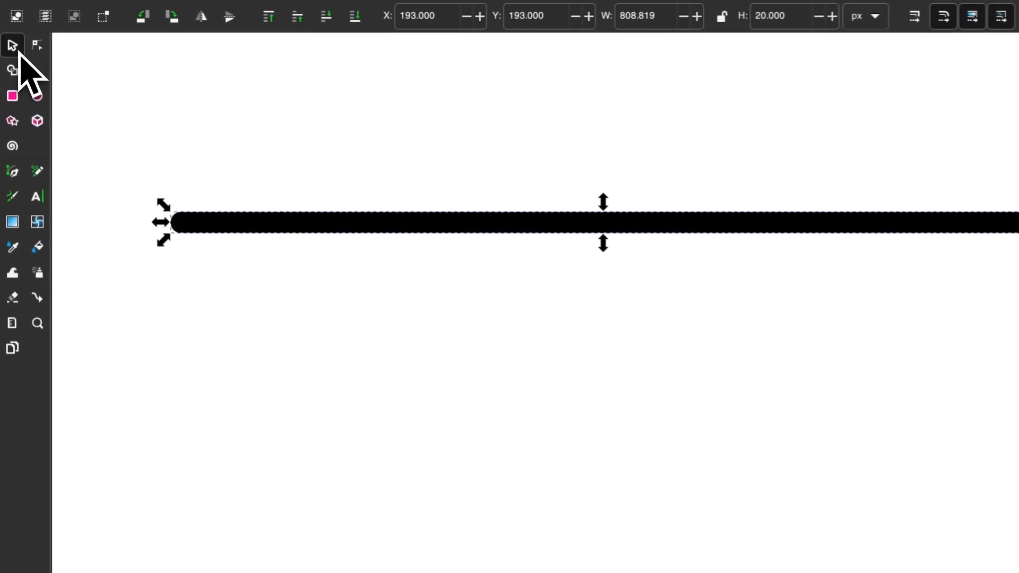
# Duplicate the line and place the copy directly below the original, leaving a narrow gap
pyautogui.rightClick(388, 234)
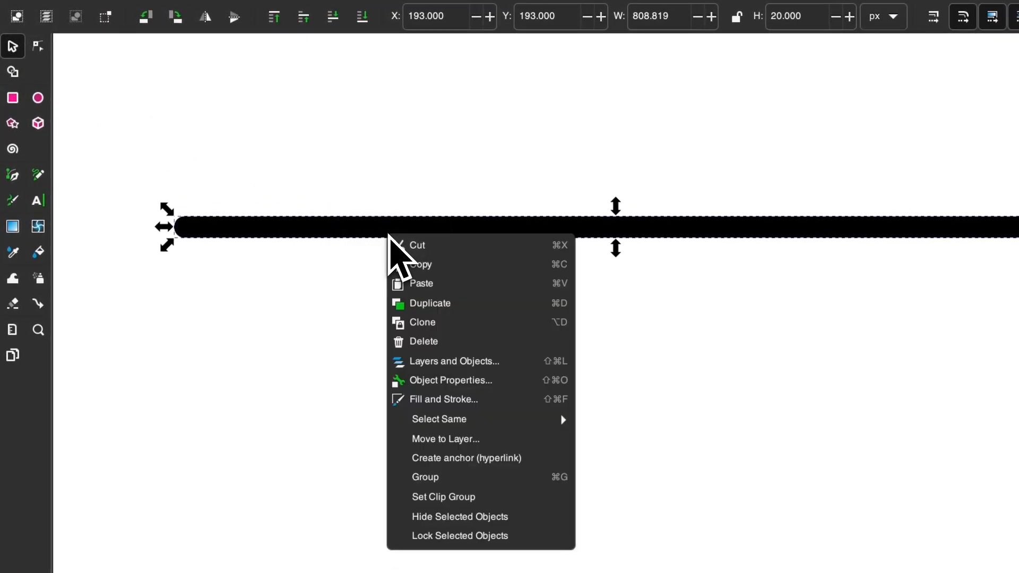
pyautogui.click(424, 302)
pyautogui.moveTo(456, 226); pyautogui.dragTo(459, 258)
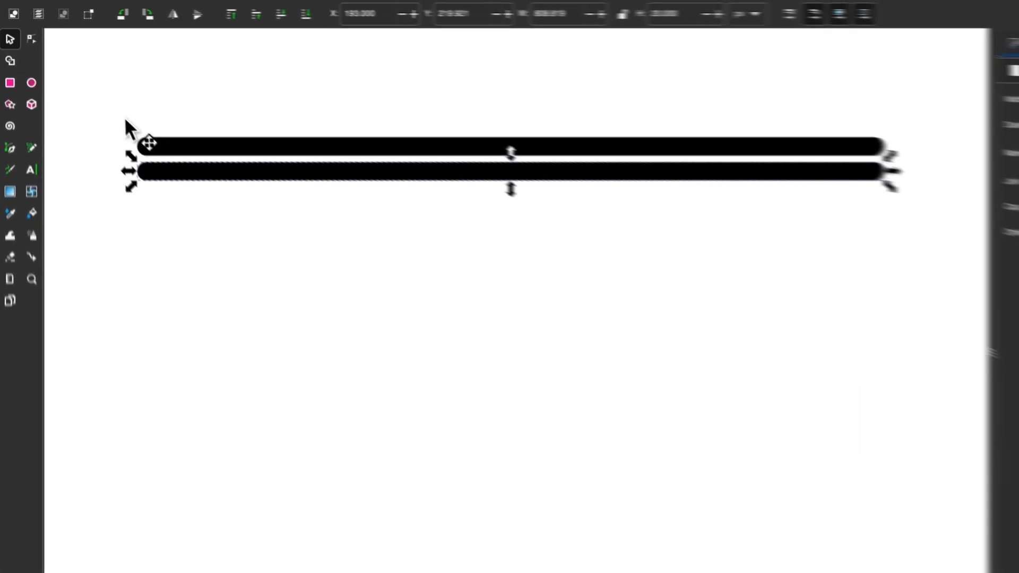
# Duplicate the pair of lines and place the copies below with matching spacing to make four stacked lines
pyautogui.moveTo(104, 102); pyautogui.dragTo(736, 209)
pyautogui.moveTo(764, 284); pyautogui.dragTo(764, 284)
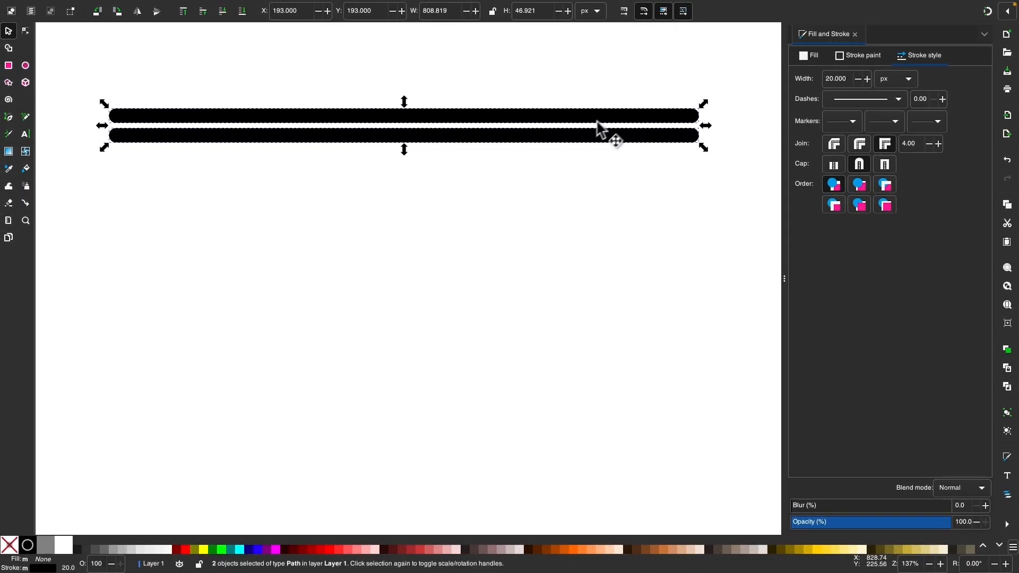
pyautogui.hotkey('ctrl', 'd')
pyautogui.moveTo(553, 137); pyautogui.dragTo(547, 177)
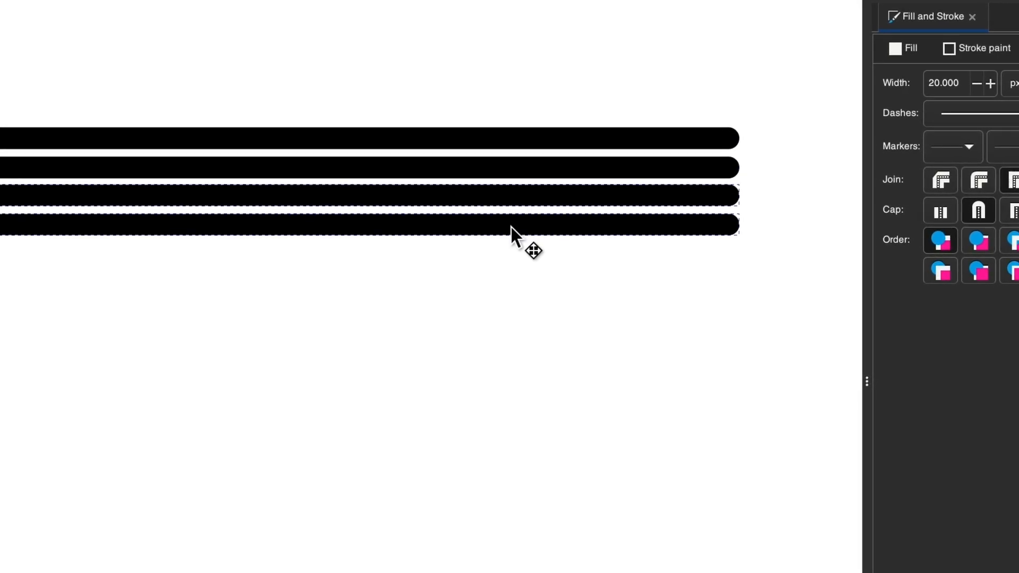
pyautogui.moveTo(511, 230); pyautogui.dragTo(511, 232)
# Duplicate all four lines and place the copies below them with matching spacing, making a stack of eight
pyautogui.moveTo(769, 310); pyautogui.dragTo(115, 104)
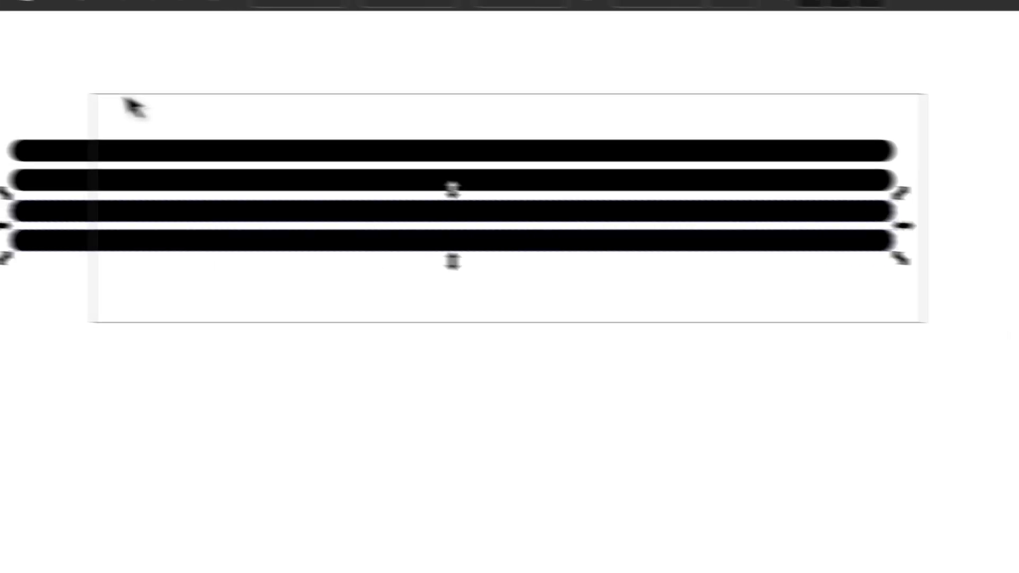
pyautogui.scroll(-2, 115, 103)
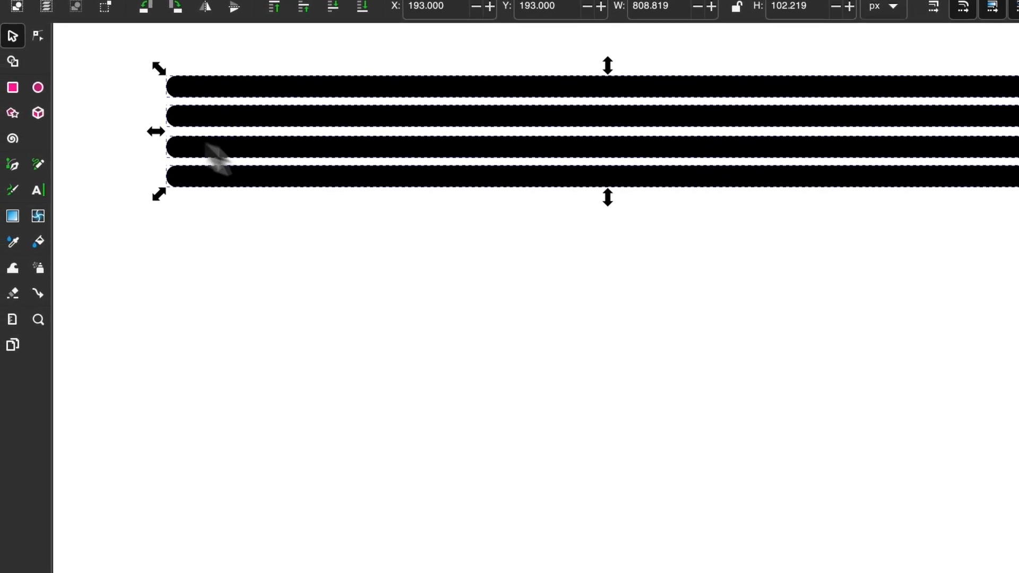
pyautogui.hotkey('ctrl', 'd')
pyautogui.moveTo(449, 168); pyautogui.dragTo(450, 271)
pyautogui.scroll(2, 450, 272)
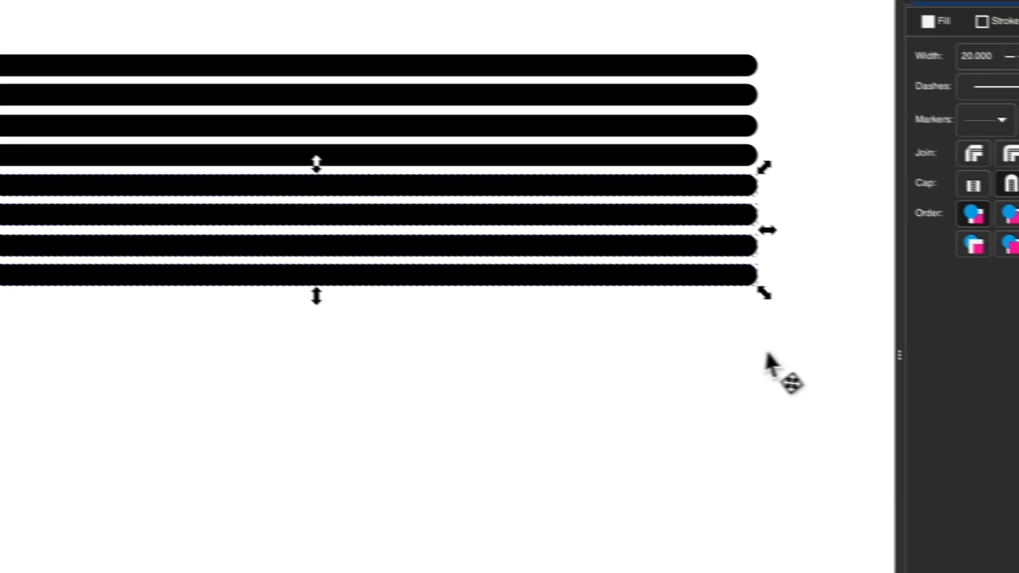
# Duplicate all eight lines and place the copies below them with matching spacing, making a stack of sixteen
pyautogui.moveTo(878, 355); pyautogui.dragTo(68, 53)
pyautogui.moveTo(209, 126); pyautogui.dragTo(246, 137)
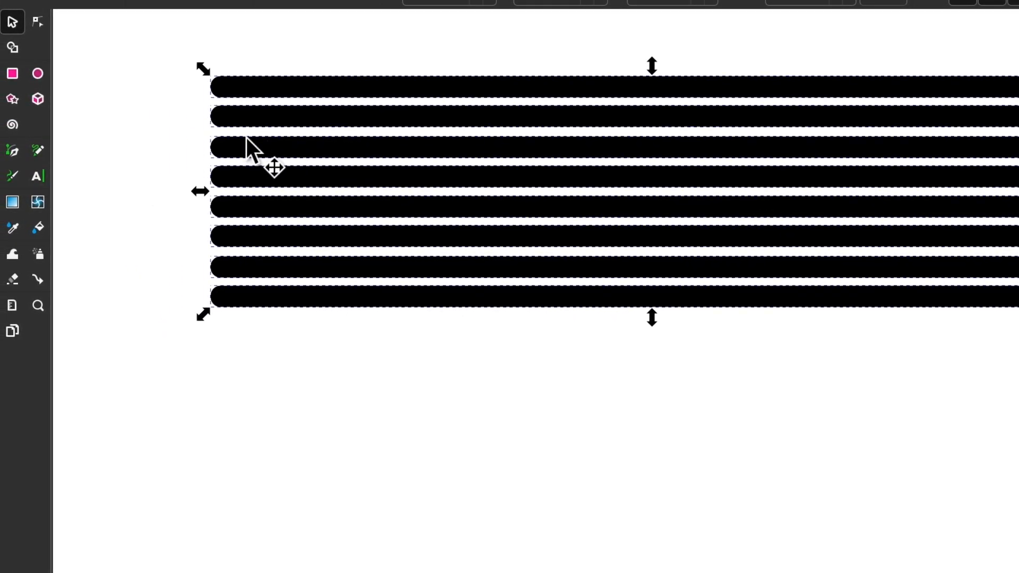
pyautogui.hotkey('ctrl', 'd')
pyautogui.moveTo(530, 96); pyautogui.dragTo(503, 333)
pyautogui.scroll(1, 503, 333)
pyautogui.hscroll(1, 503, 334)
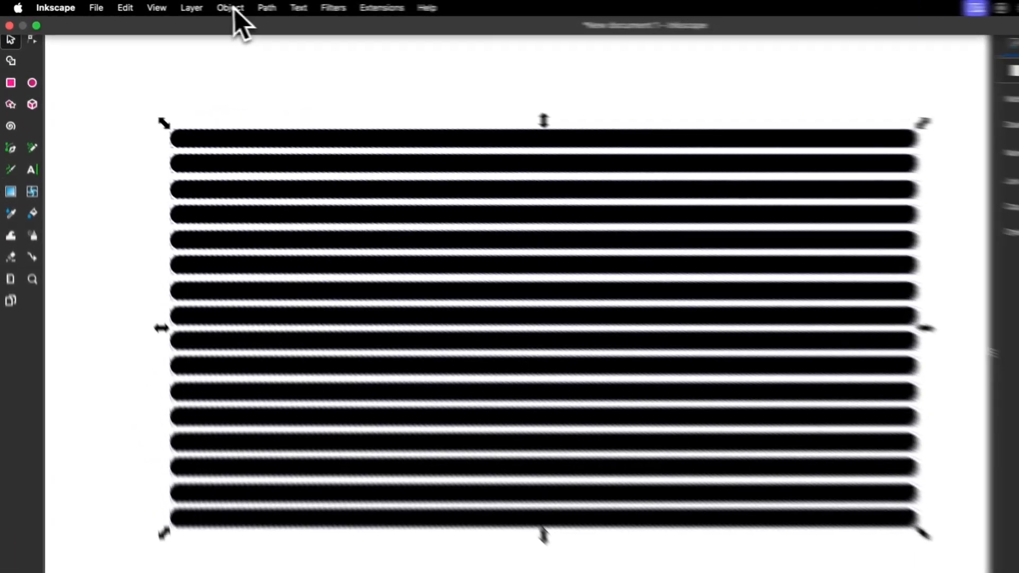
# Distribute the sixteen lines vertically with even gaps and combine them into a single path
pyautogui.click(182, 7)
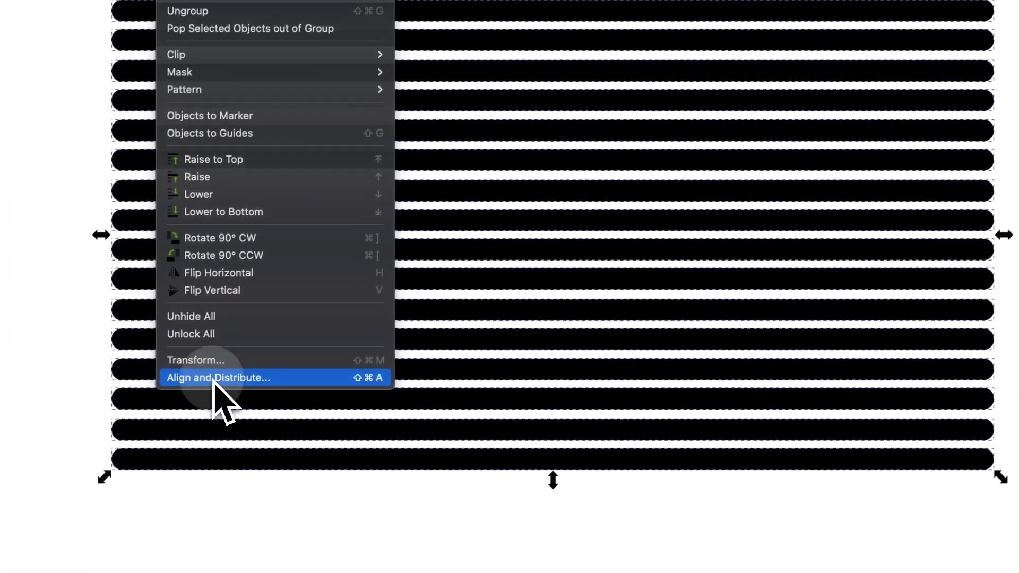
pyautogui.click(214, 378)
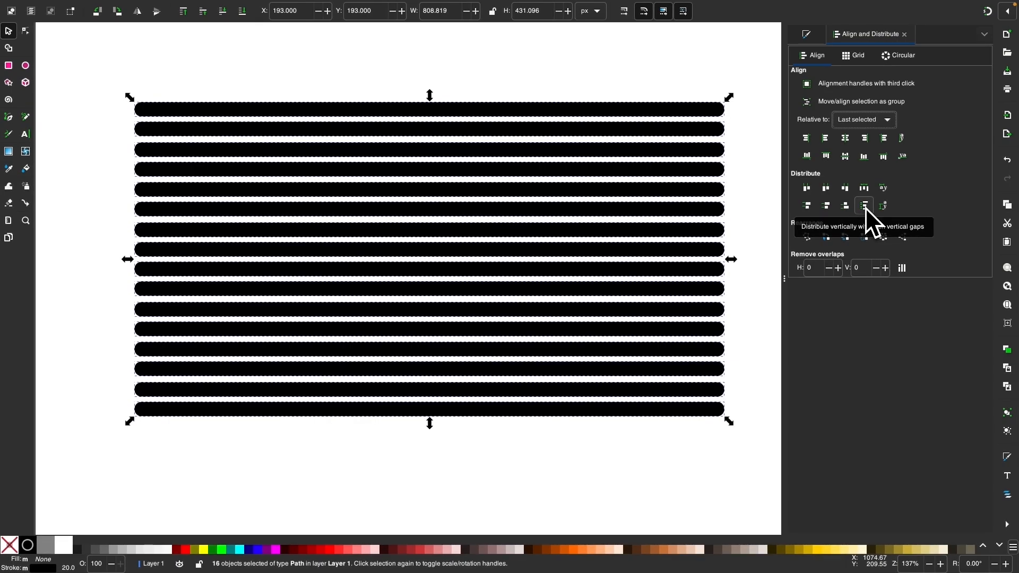
pyautogui.click(865, 207)
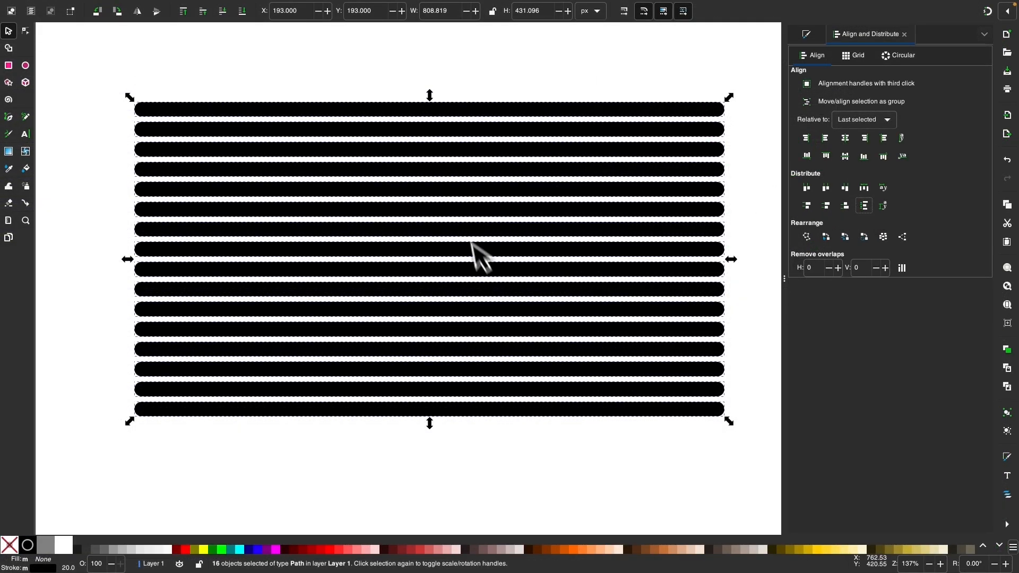
pyautogui.hscroll(2, 551, 269)
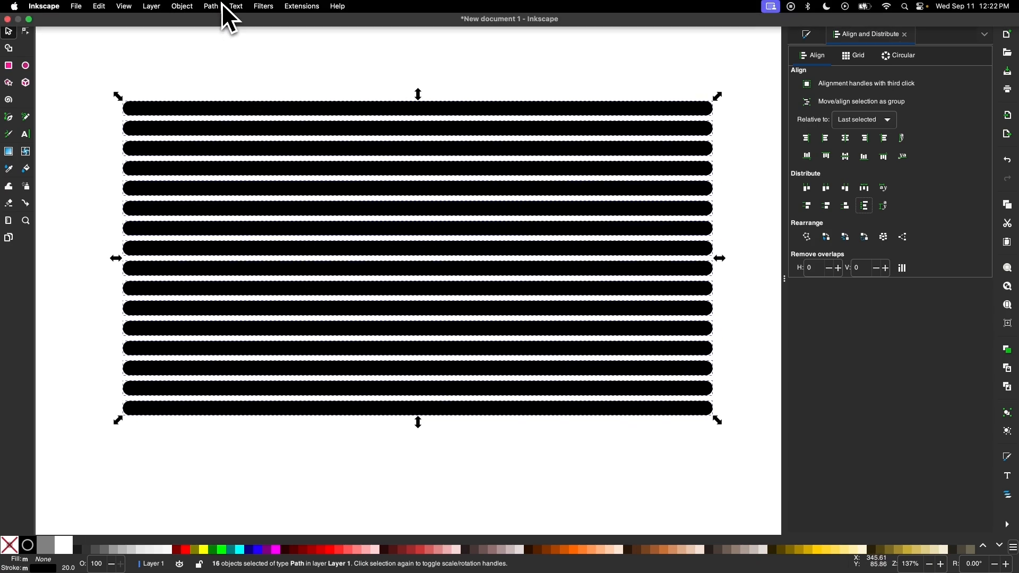
pyautogui.click(205, 7)
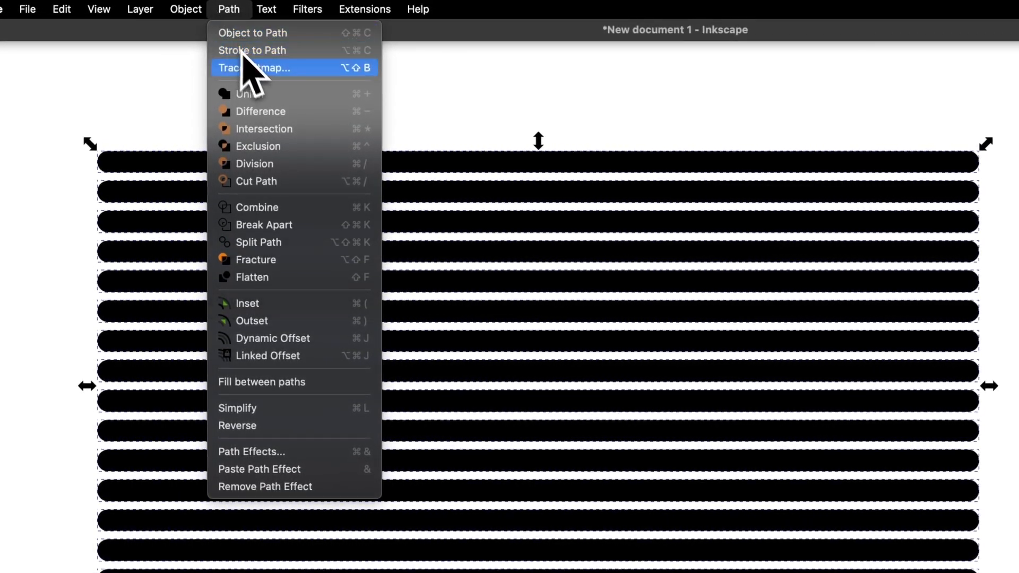
pyautogui.click(263, 207)
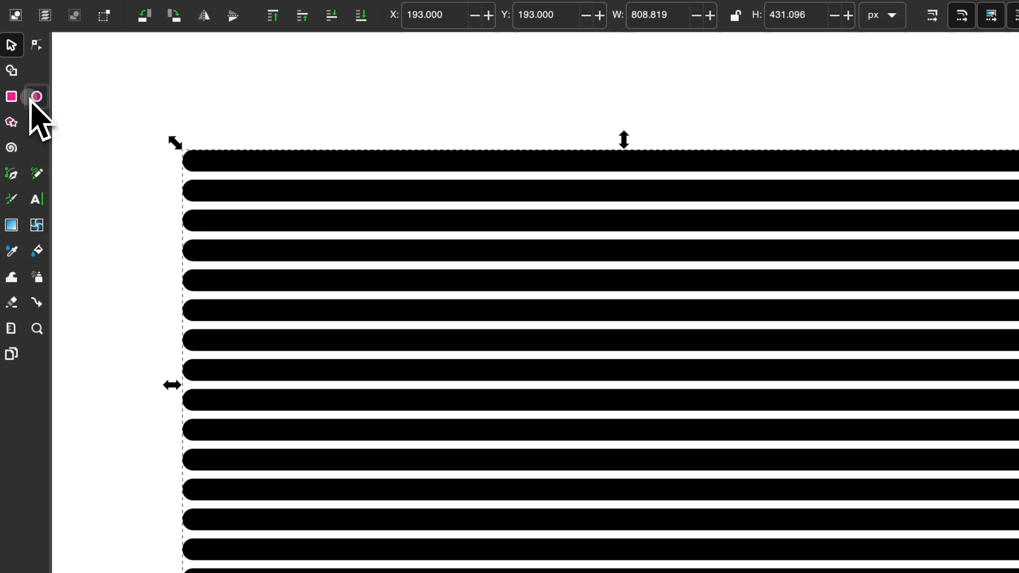
# Draw a perfect circle with a radius of about 239 px over the middle of the stacked lines
pyautogui.click(24, 84)
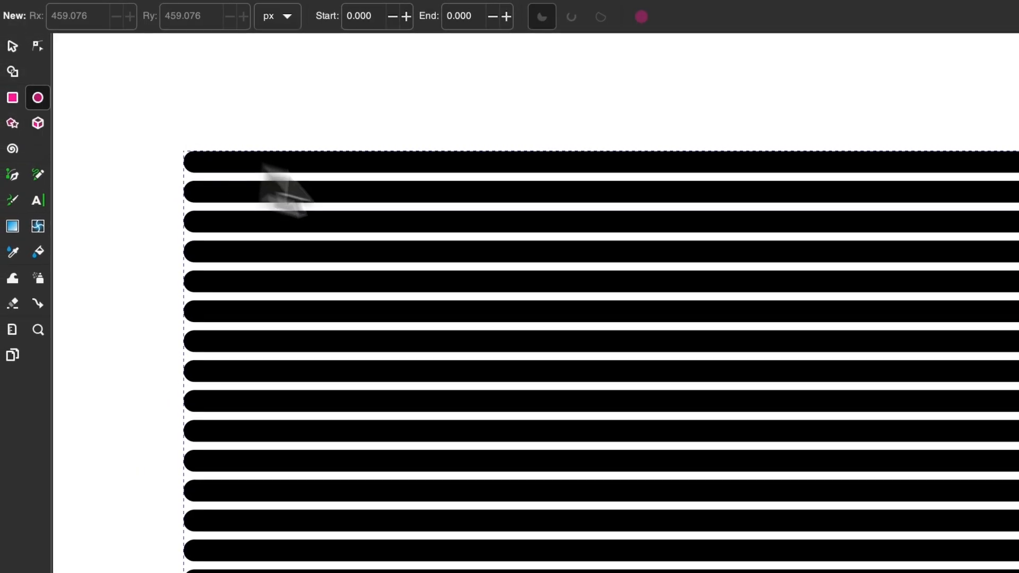
pyautogui.moveTo(441, 131); pyautogui.dragTo(841, 572)
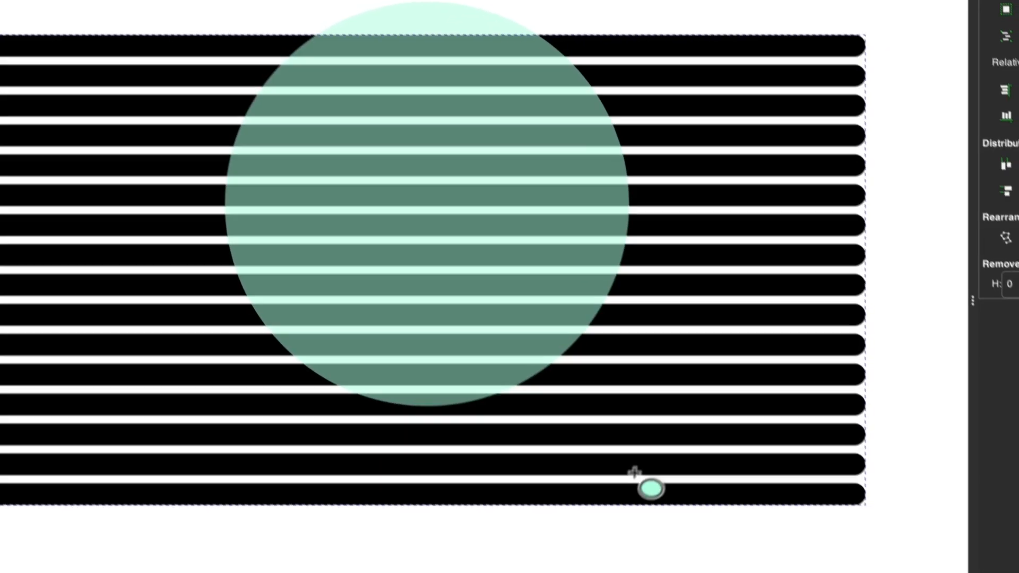
pyautogui.moveTo(635, 472); pyautogui.dragTo(752, 565)
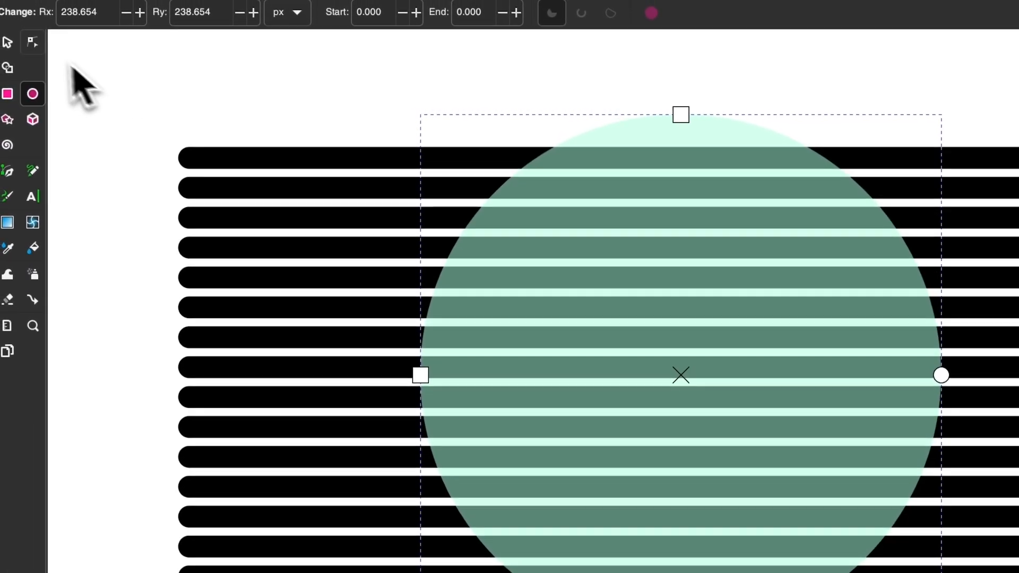
# Select the circle together with the combined lines and centre them on each other horizontally and vertically
pyautogui.click(18, 47)
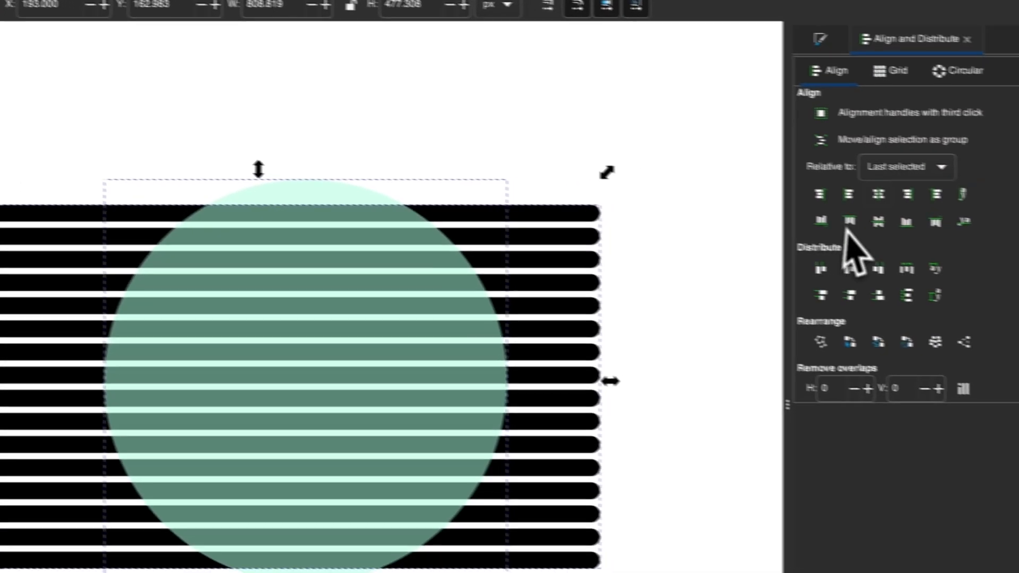
pyautogui.click(878, 195)
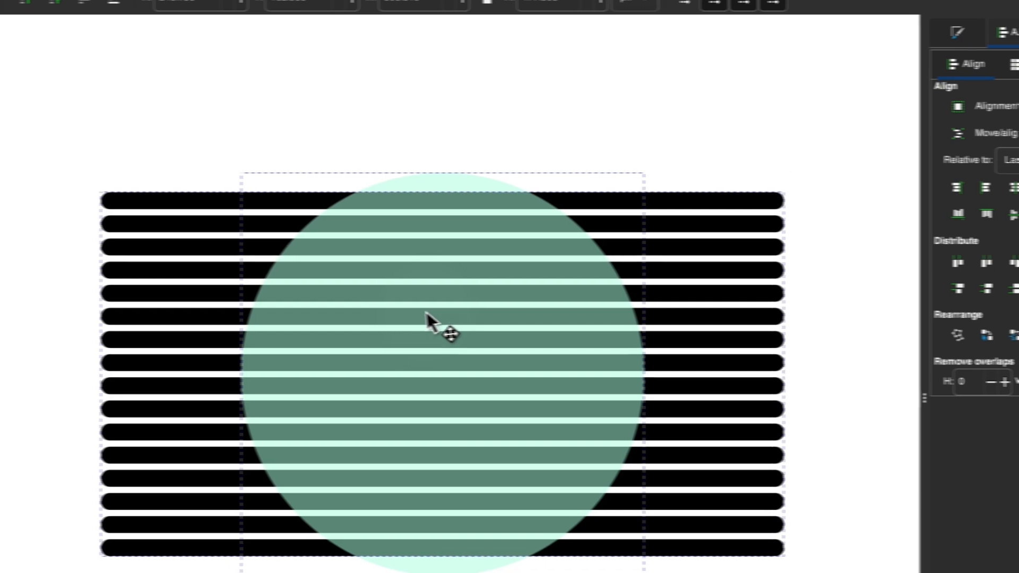
pyautogui.moveTo(427, 311); pyautogui.dragTo(400, 313)
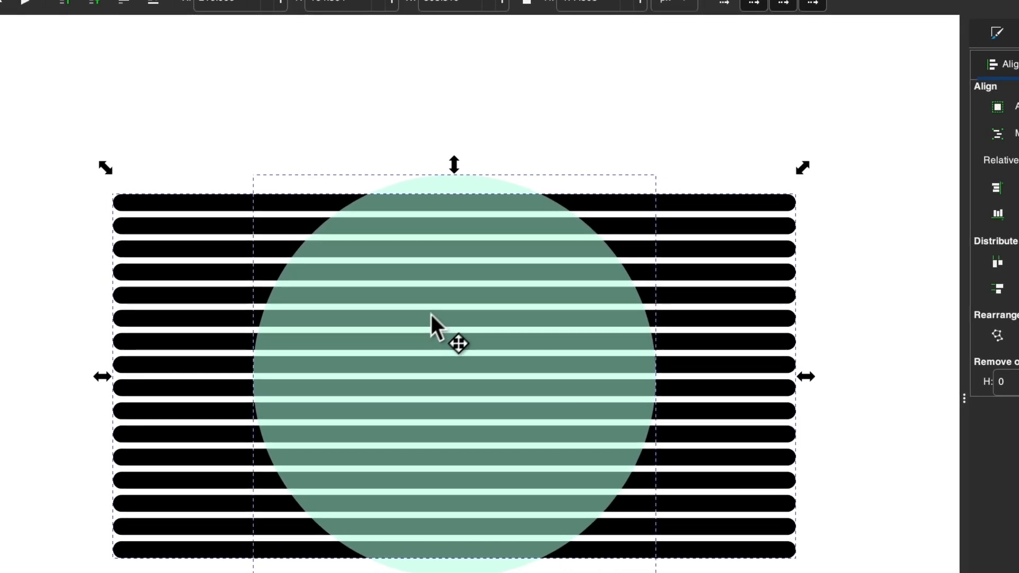
# Scale the circle down proportionally about its centre until its edge just meets the outer edge of the top line
pyautogui.click(428, 330)
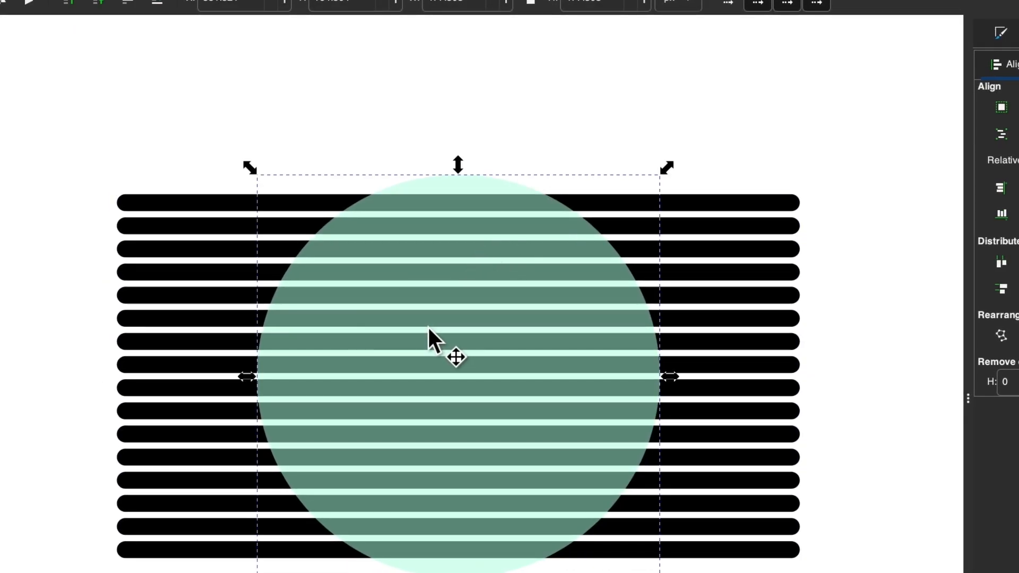
pyautogui.scroll(3, 492, 194)
pyautogui.scroll(2, 445, 164)
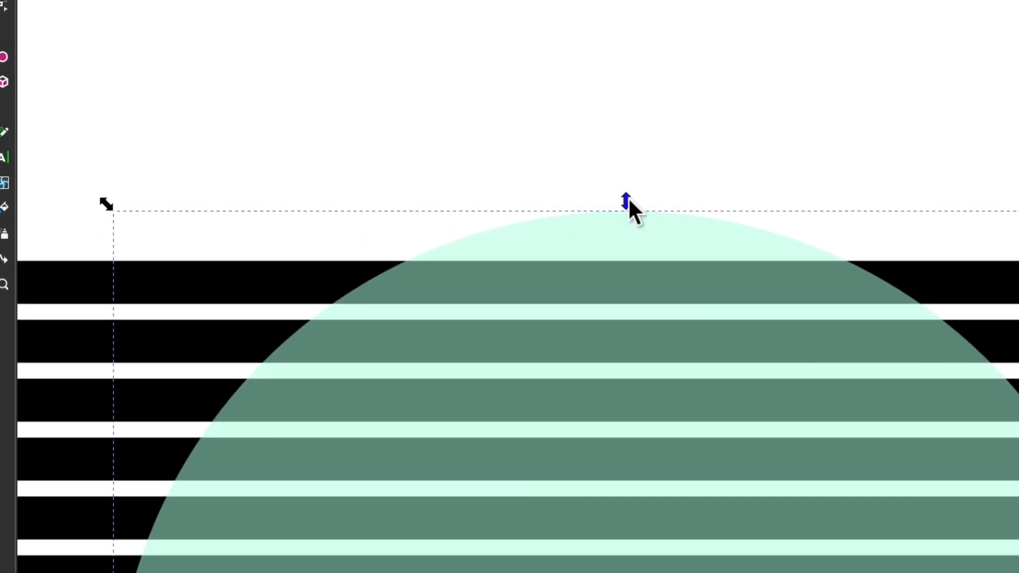
pyautogui.moveTo(452, 162); pyautogui.dragTo(459, 191)
pyautogui.moveTo(651, 249); pyautogui.dragTo(649, 246)
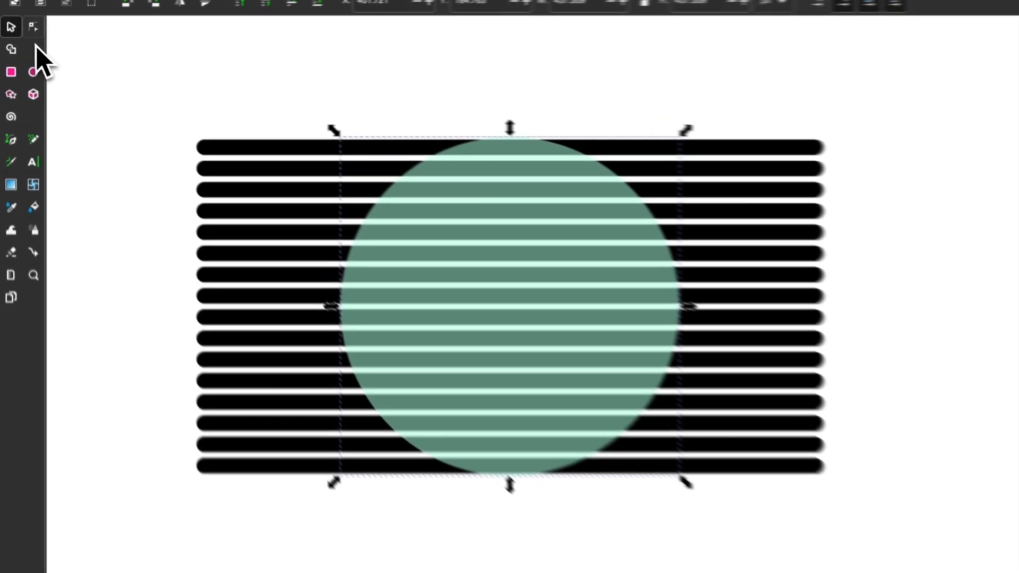
# Examine the end nodes of the combined lines with the Node tool, then deselect the path
pyautogui.click(25, 31)
pyautogui.click(158, 118)
pyautogui.moveTo(177, 102); pyautogui.dragTo(274, 571)
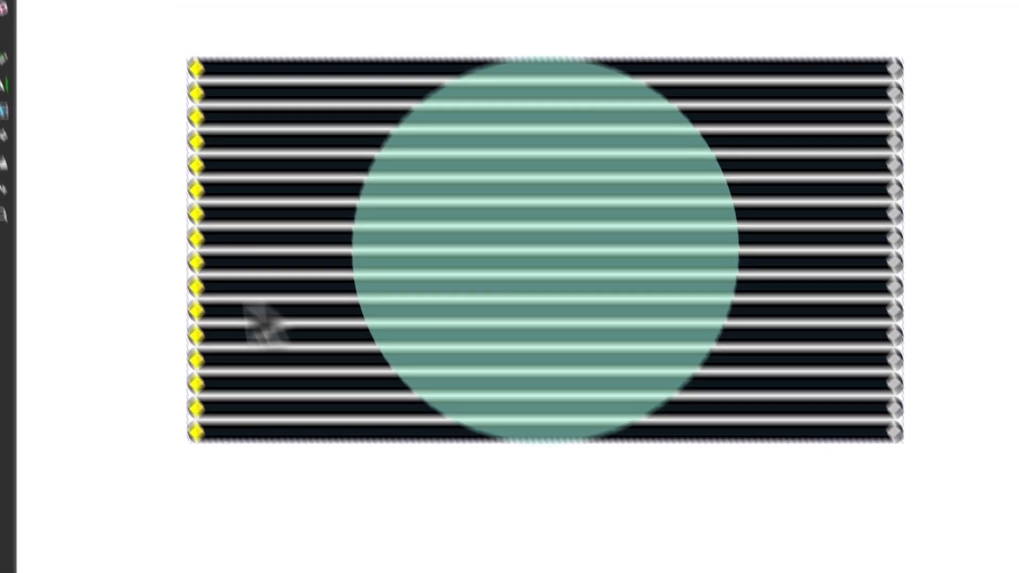
pyautogui.click(14, 41)
pyautogui.click(477, 101)
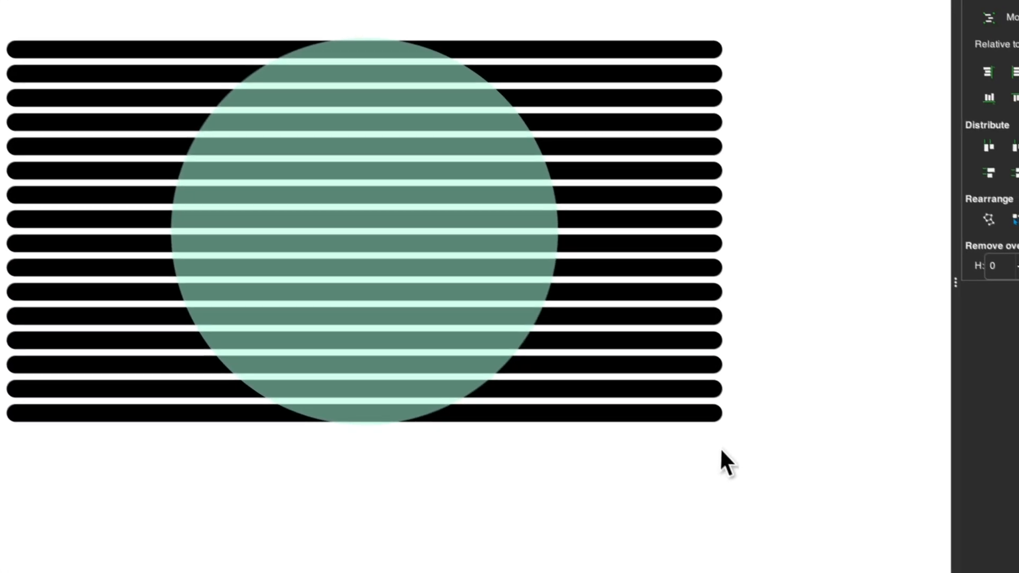
# Select the circle together with the combined lines and split the lines at the circle's outline using Cut Path
pyautogui.moveTo(751, 460); pyautogui.dragTo(85, 91)
pyautogui.click(291, 0)
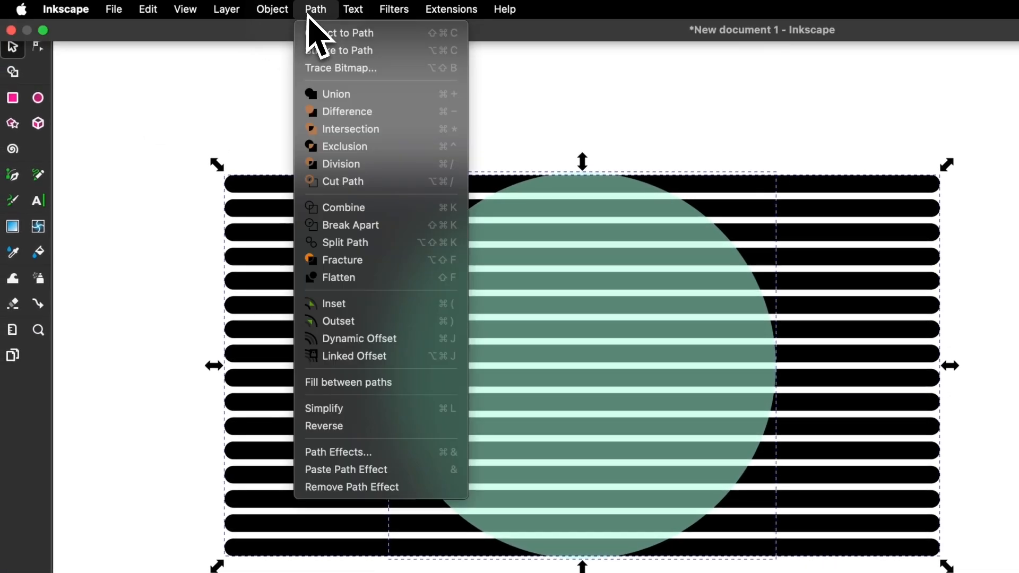
pyautogui.click(351, 182)
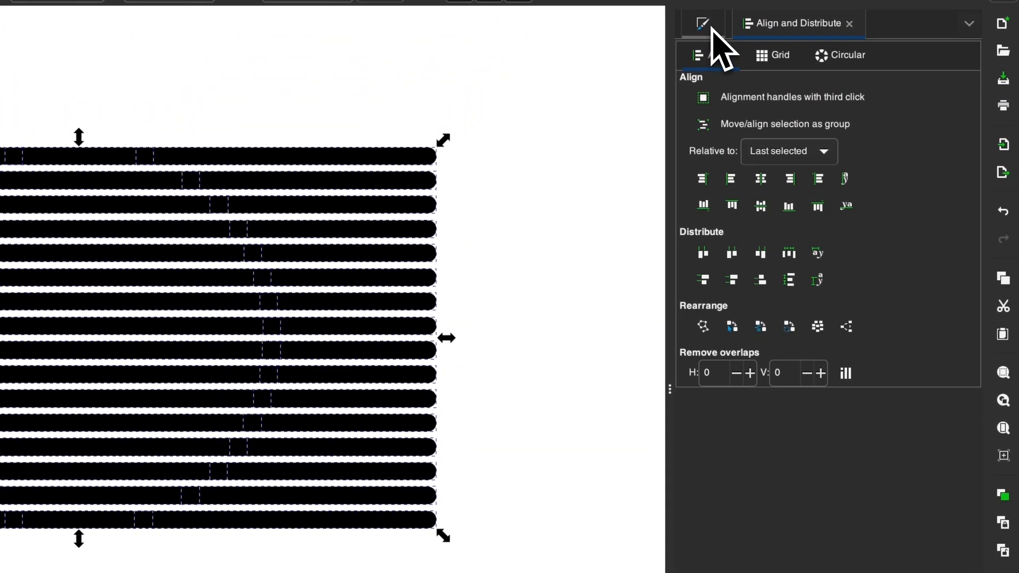
# Lower the opacity of all the cut line segments to make them semi-transparent, then deselect them
pyautogui.click(711, 27)
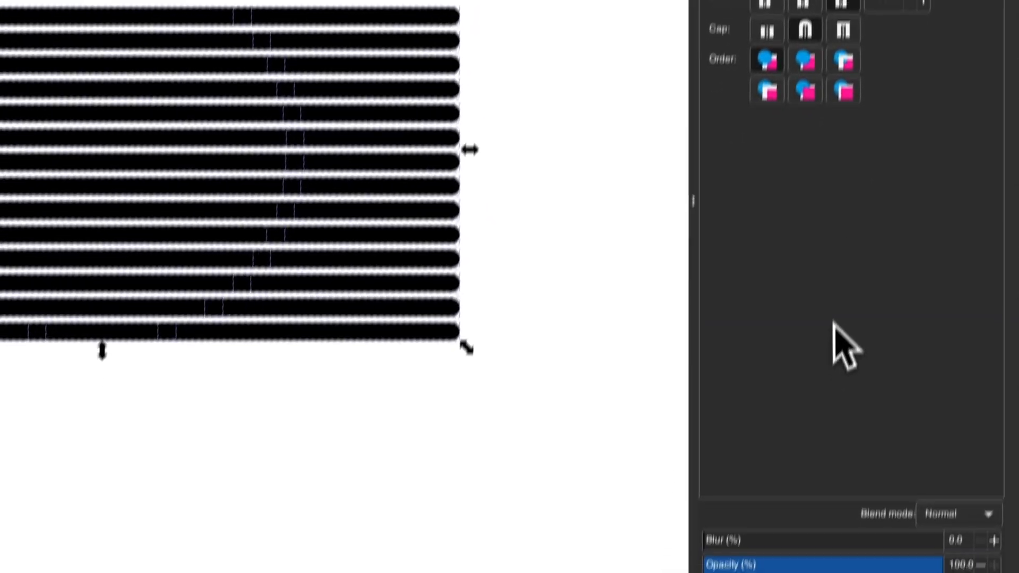
pyautogui.click(836, 505)
pyautogui.moveTo(836, 505); pyautogui.dragTo(842, 505)
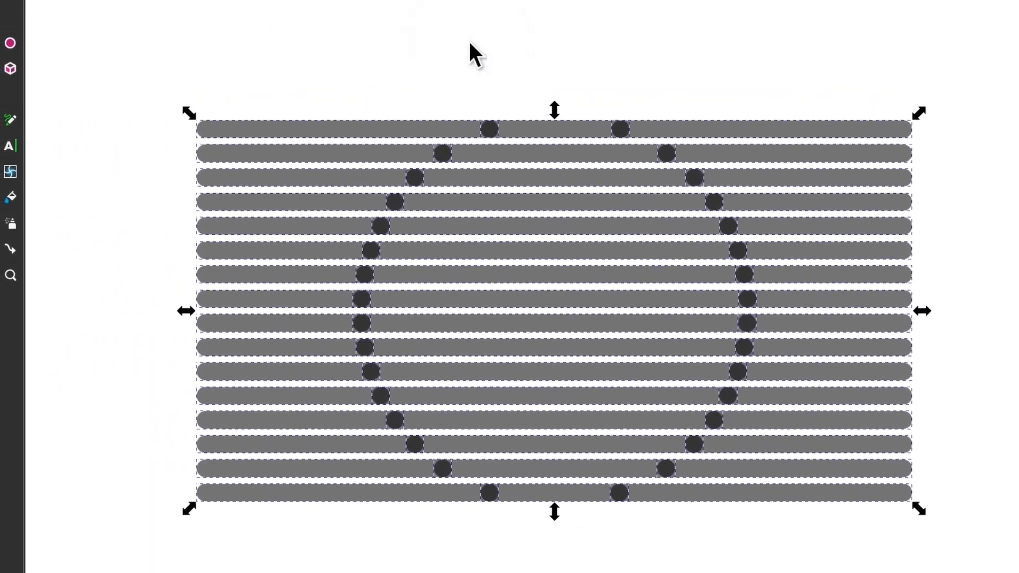
pyautogui.click(425, 11)
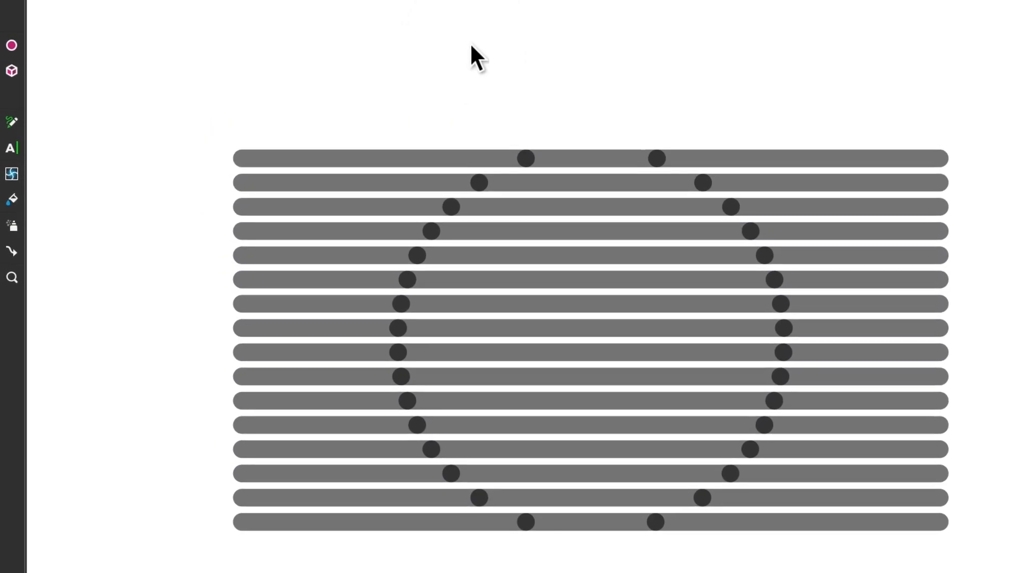
# Delete the segments of the top three lines that lie outside the circle on its left side
pyautogui.click(362, 159)
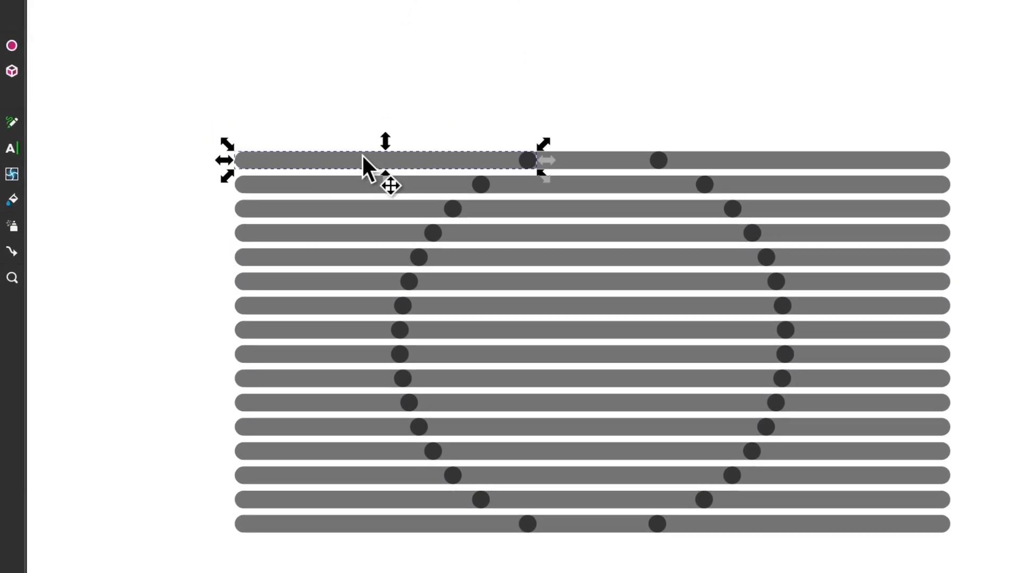
pyautogui.press('Delete')
pyautogui.click(356, 183)
pyautogui.press('Delete')
pyautogui.click(352, 206)
pyautogui.press('Delete')
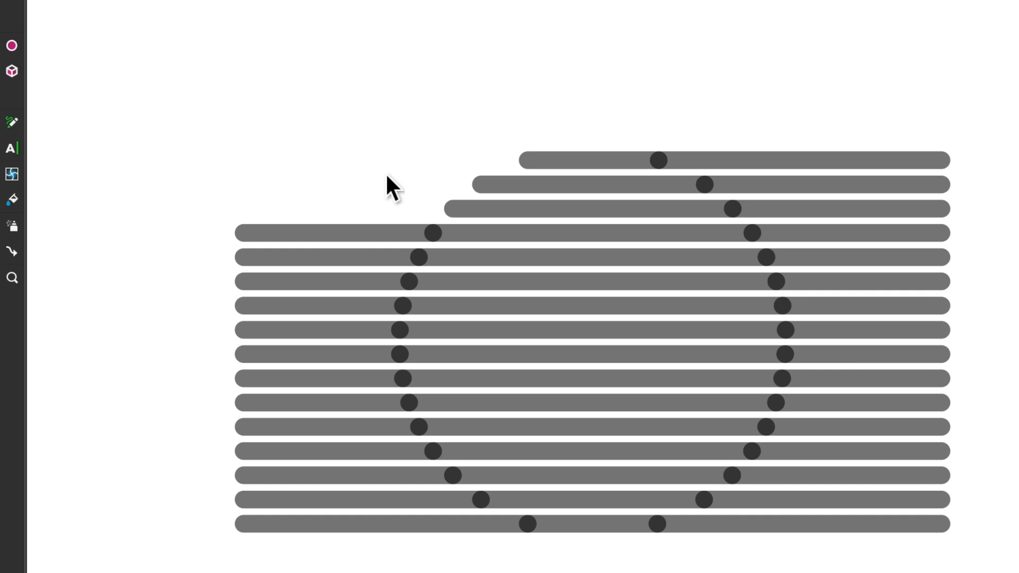
# Touch-select and delete the remaining outer line segments on the left of the circle and all those on its right
pyautogui.moveTo(378, 175)
pyautogui.mouseDown()
pyautogui.moveTo(320, 362)
pyautogui.moveTo(345, 560)
pyautogui.mouseUp()
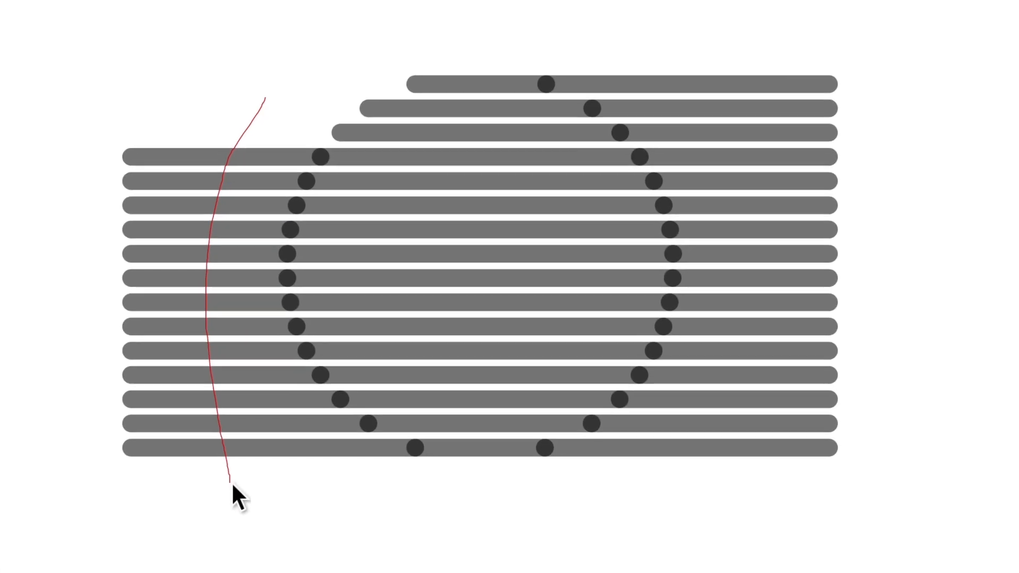
pyautogui.moveTo(231, 482); pyautogui.dragTo(231, 482)
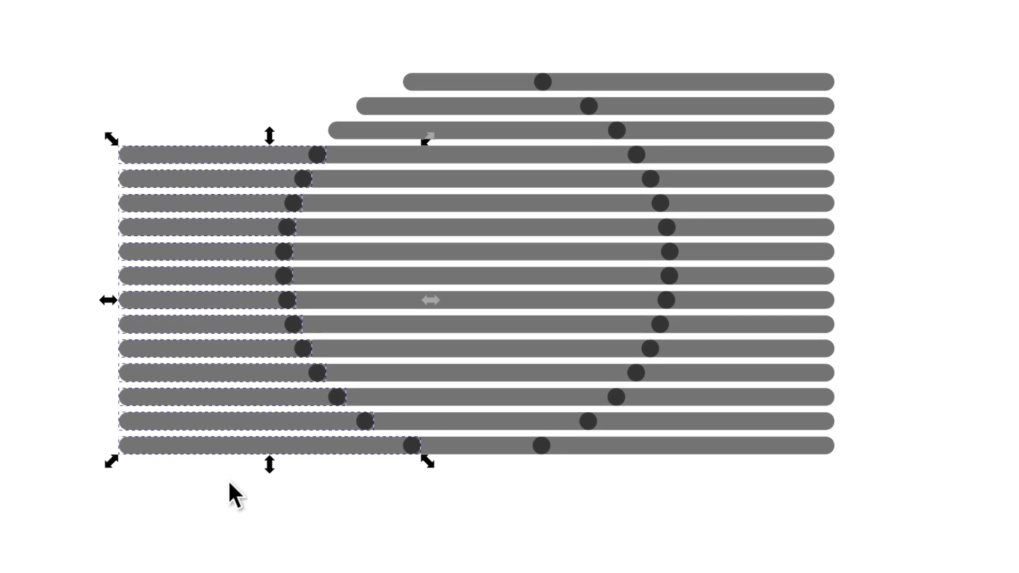
pyautogui.press('Delete')
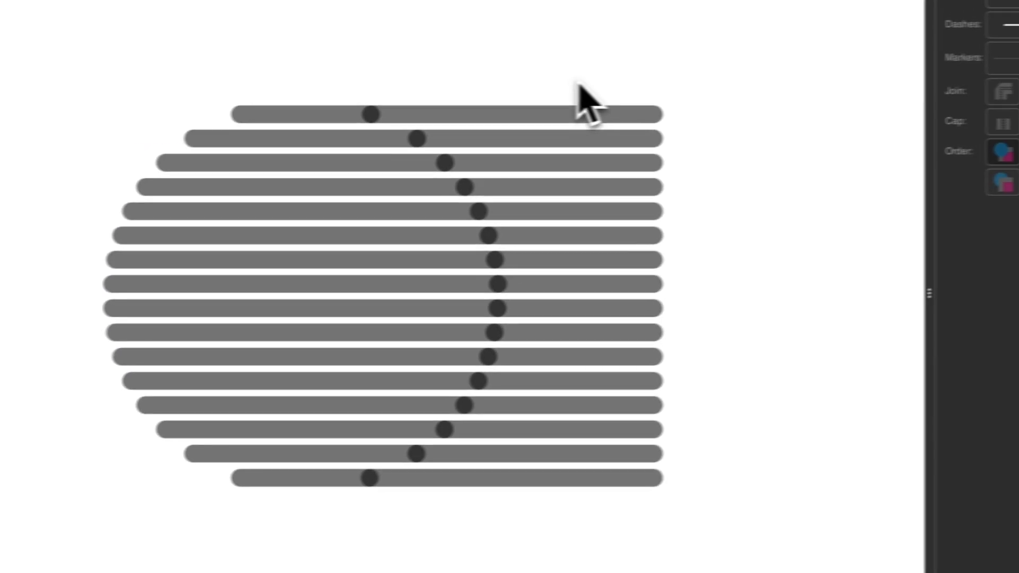
pyautogui.moveTo(679, 79); pyautogui.dragTo(680, 111)
pyautogui.moveTo(536, 450); pyautogui.dragTo(528, 525)
pyautogui.press('Delete')
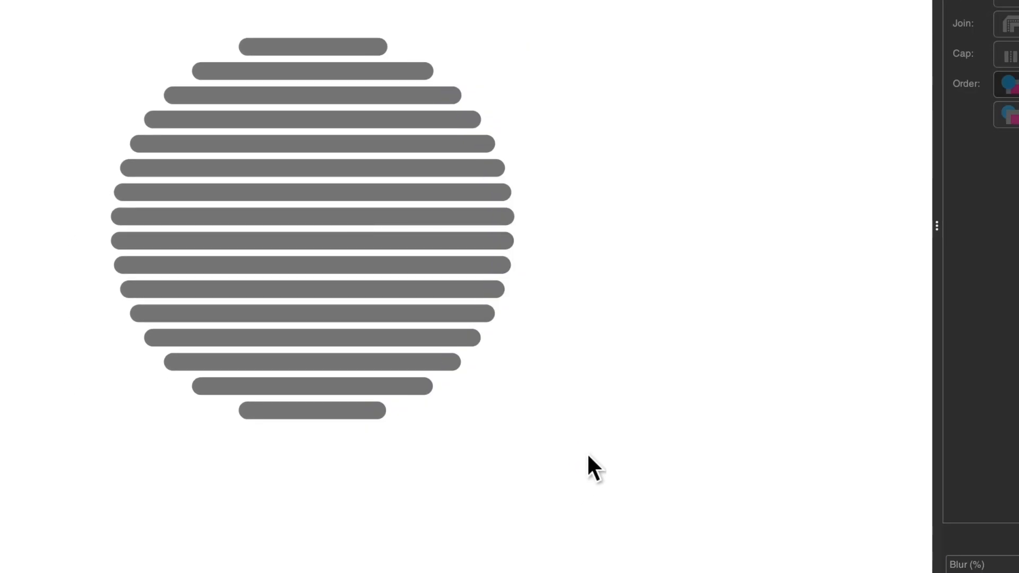
# Convert all the remaining circle lines to filled outlines with Stroke to Path, then deselect them
pyautogui.scroll(-2, 587, 453)
pyautogui.hscroll(-2, 587, 452)
pyautogui.moveTo(748, 442); pyautogui.dragTo(261, 142)
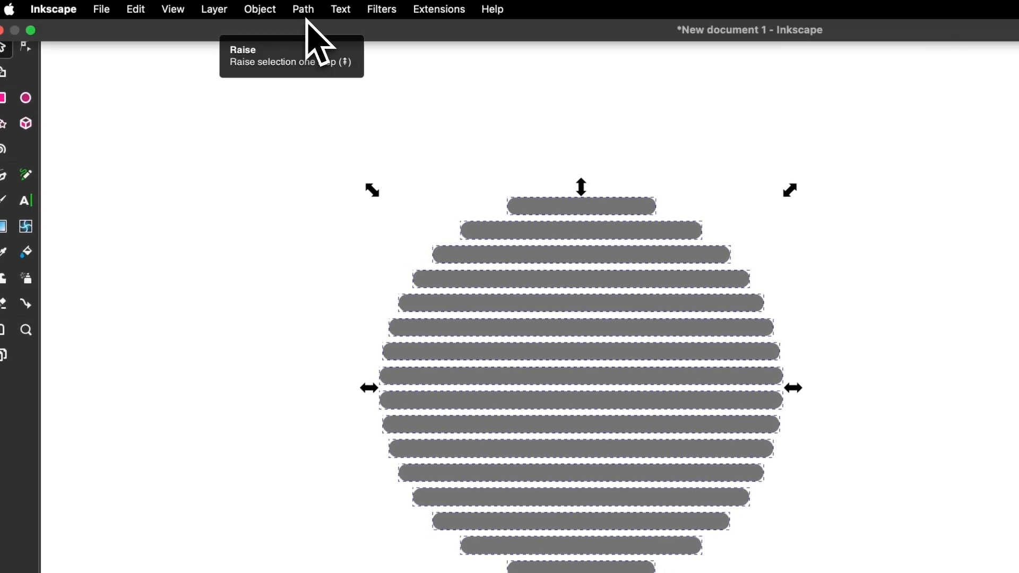
pyautogui.click(308, 16)
pyautogui.click(339, 55)
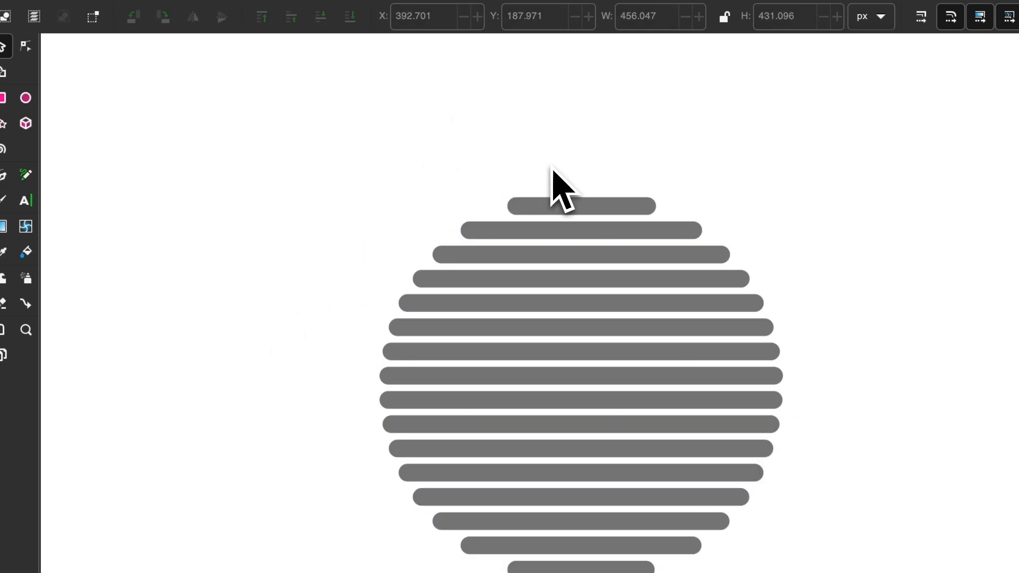
# Activate the Rectangle tool and reset snapping to simple mode, enabled for bounding boxes, nodes and alignment
pyautogui.scroll(3, 552, 184)
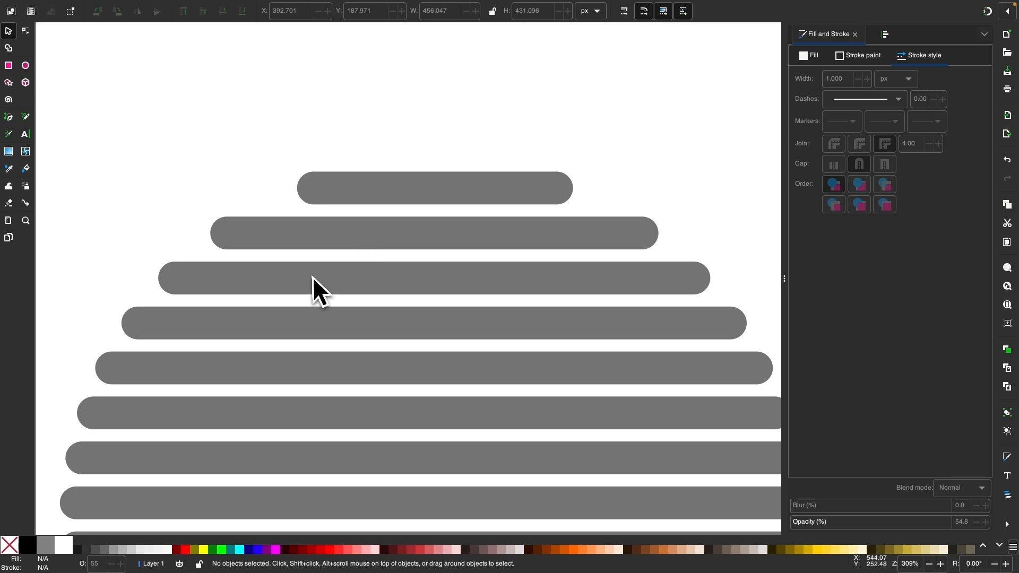
pyautogui.scroll(-2, 313, 276)
pyautogui.click(9, 65)
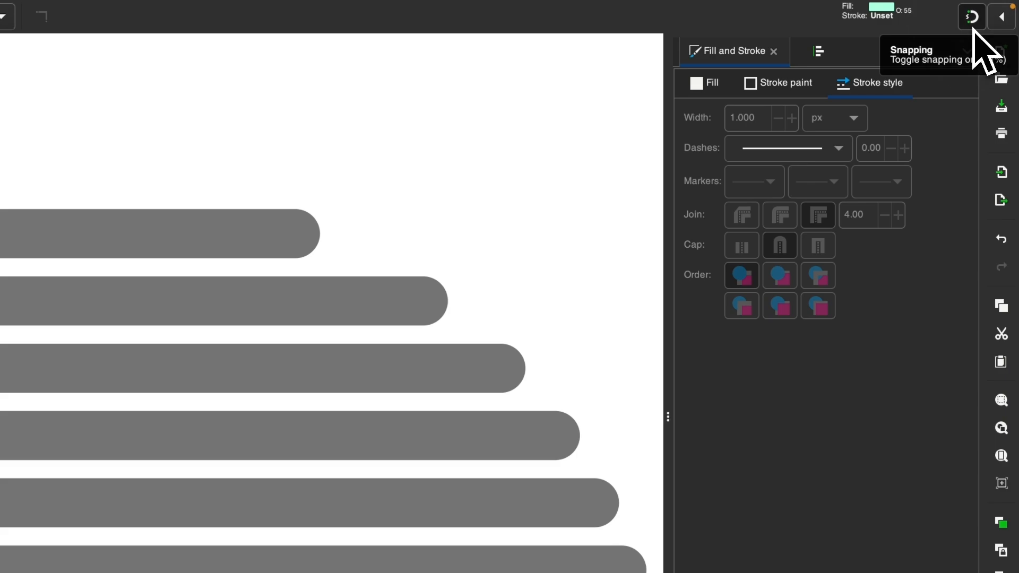
pyautogui.click(1002, 18)
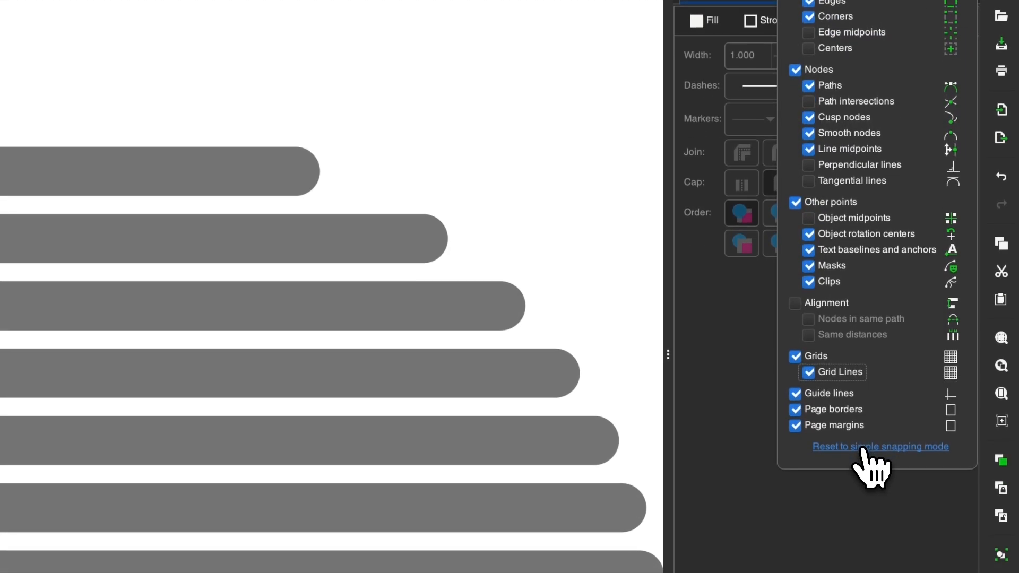
pyautogui.click(865, 509)
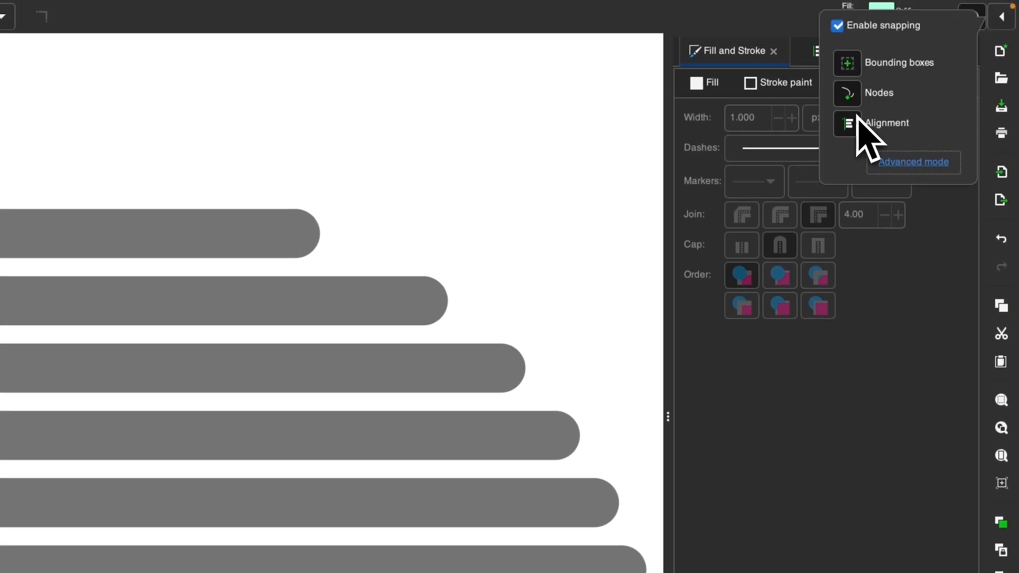
pyautogui.click(1001, 21)
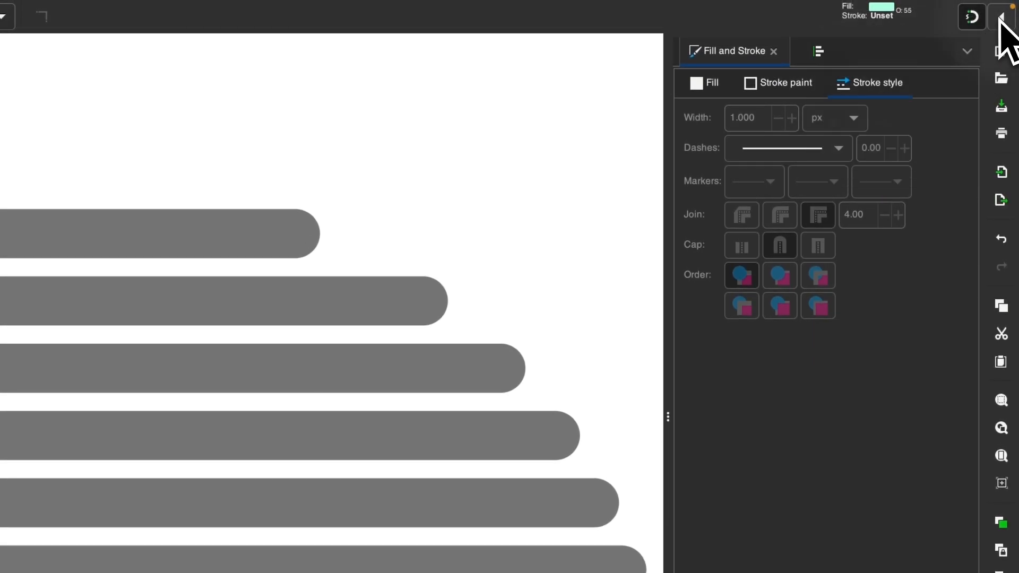
# Draw a rectangle about 7.4 px high filling the gap between the first two lines, snapped to the top line's straight edge
pyautogui.scroll(1, 253, 248)
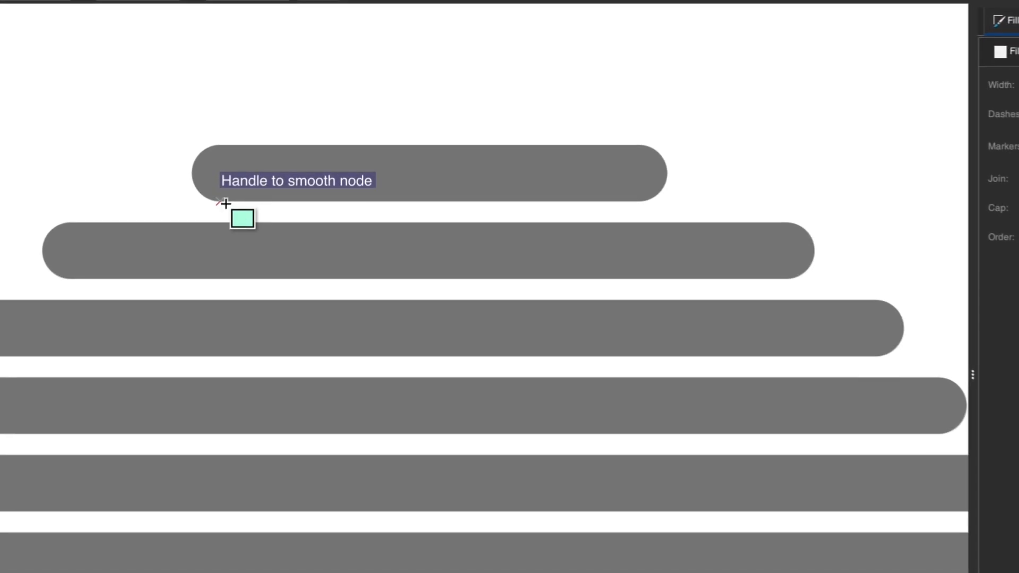
pyautogui.moveTo(265, 160); pyautogui.dragTo(366, 172)
pyautogui.moveTo(379, 225); pyautogui.dragTo(634, 227)
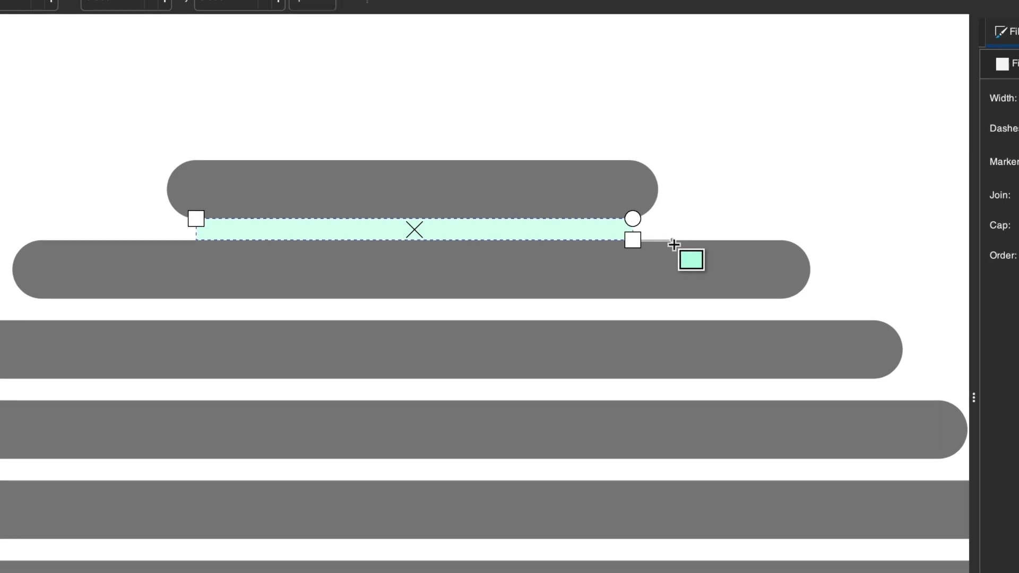
# Stretch the rectangle horizontally past both sides of the striped circle, to about 585 px wide
pyautogui.click(27, 45)
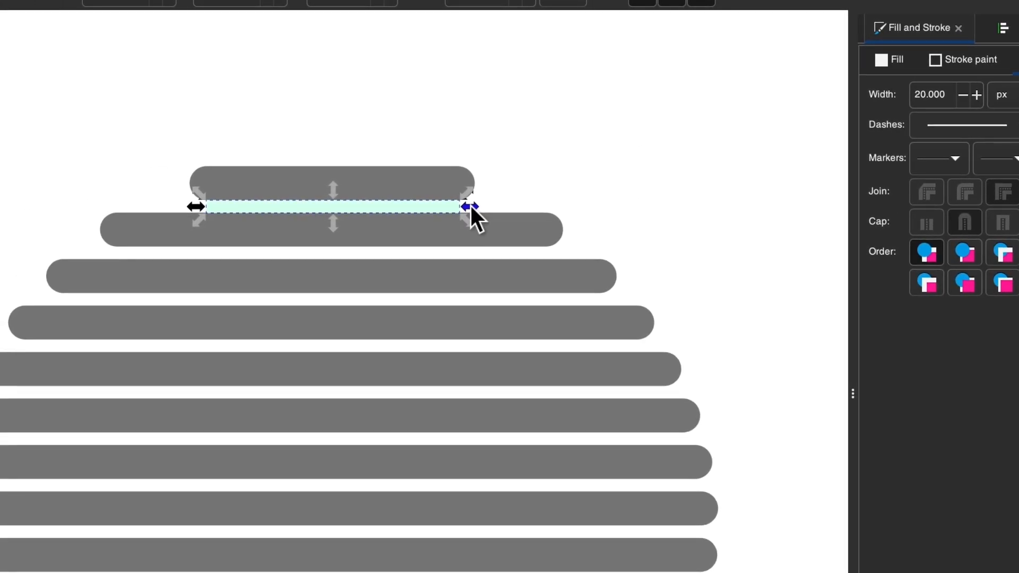
pyautogui.moveTo(471, 208); pyautogui.dragTo(800, 209)
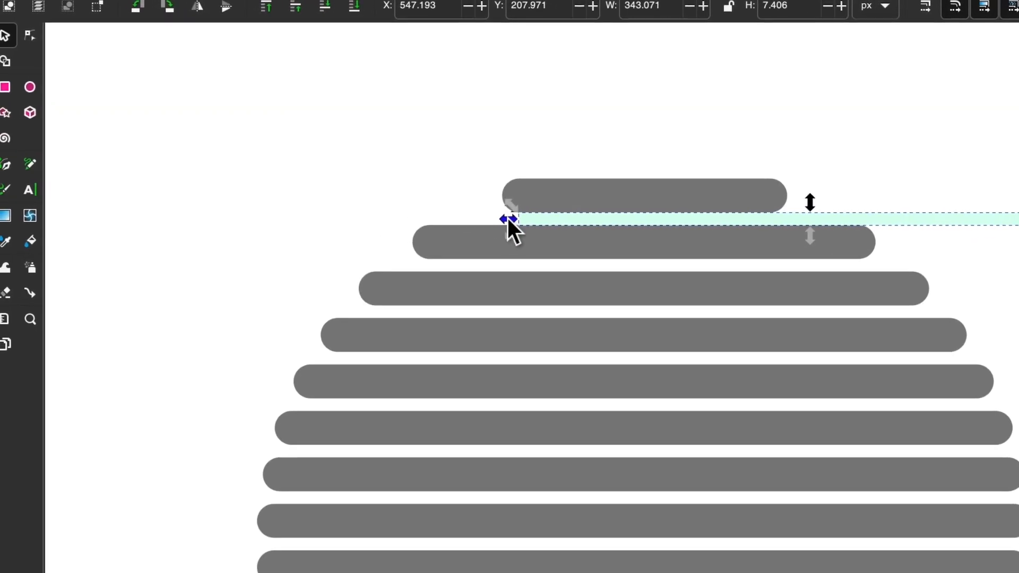
pyautogui.moveTo(196, 206)
pyautogui.mouseDown()
pyautogui.moveTo(185, 207)
pyautogui.moveTo(206, 191)
pyautogui.mouseUp()
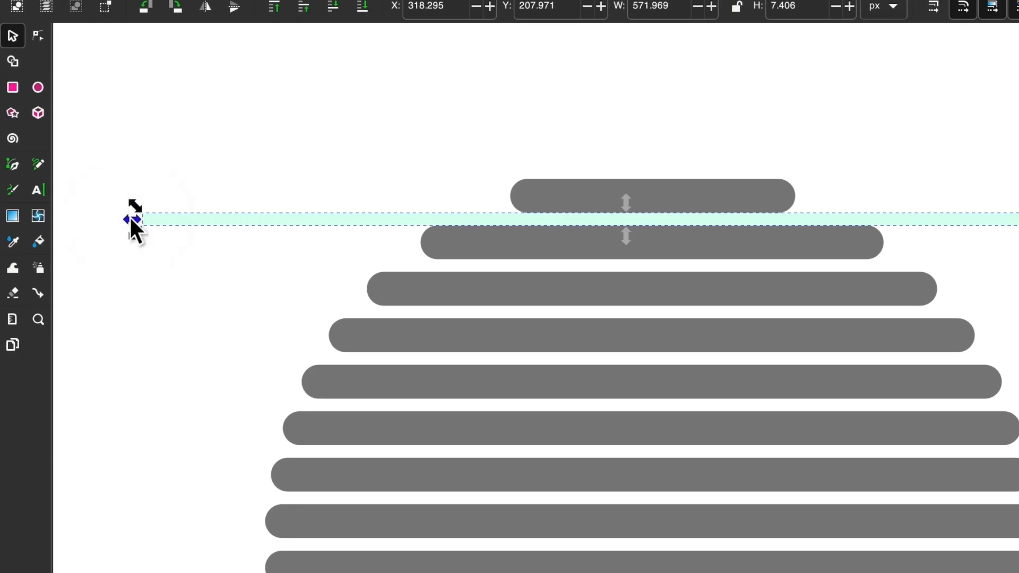
pyautogui.moveTo(130, 217); pyautogui.dragTo(107, 218)
# Select the rectangle and then the top line, and align their bottom edges relative to the last selected object
pyautogui.scroll(1, 567, 256)
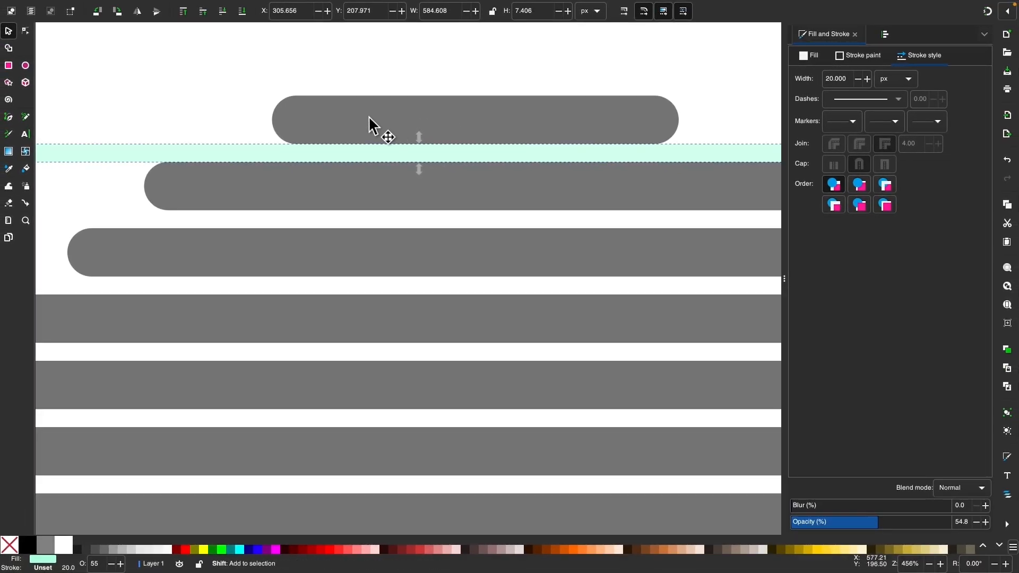
pyautogui.keyDown('shift'); pyautogui.click(370, 125); pyautogui.keyUp('shift')
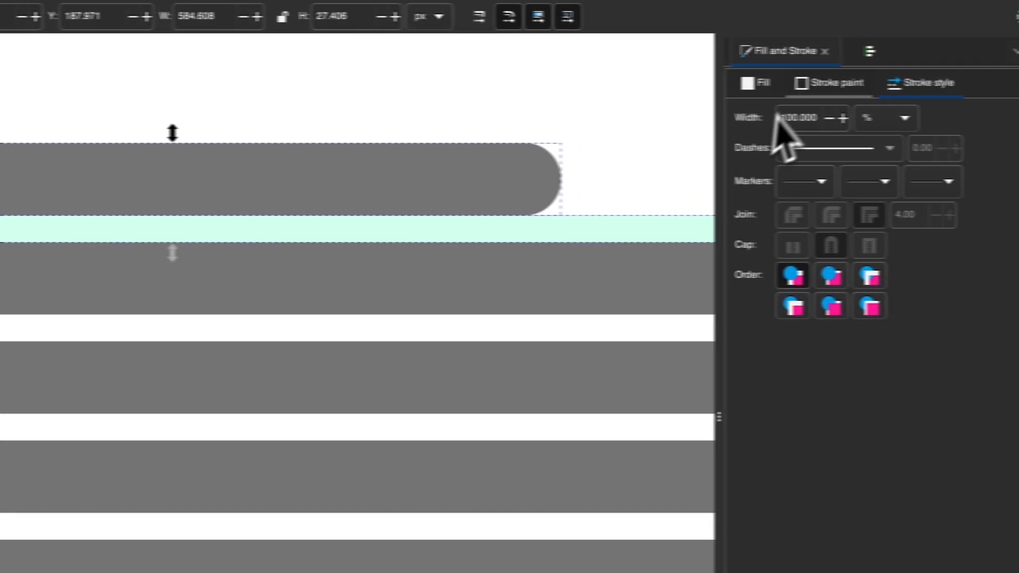
pyautogui.click(875, 53)
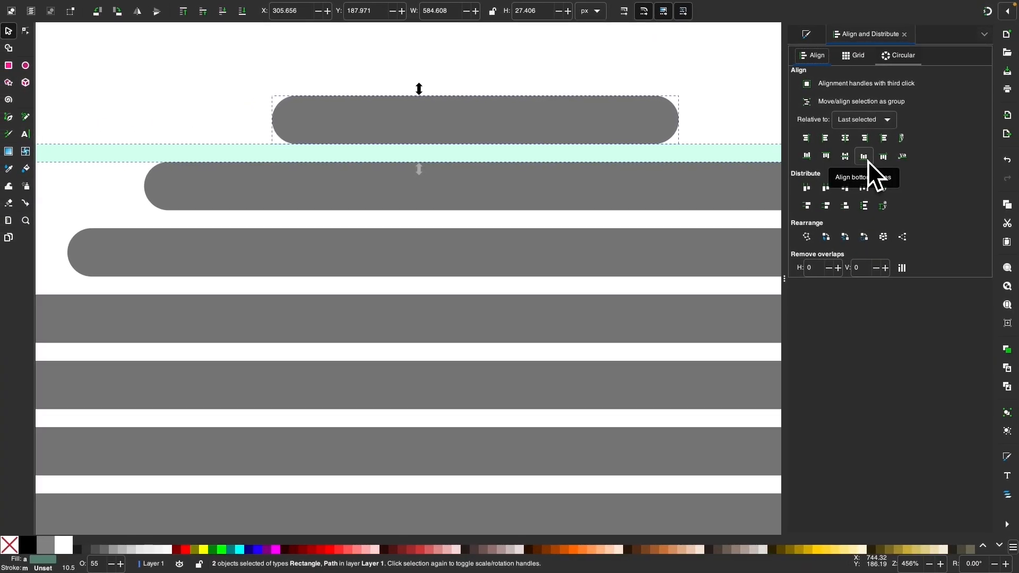
pyautogui.click(866, 159)
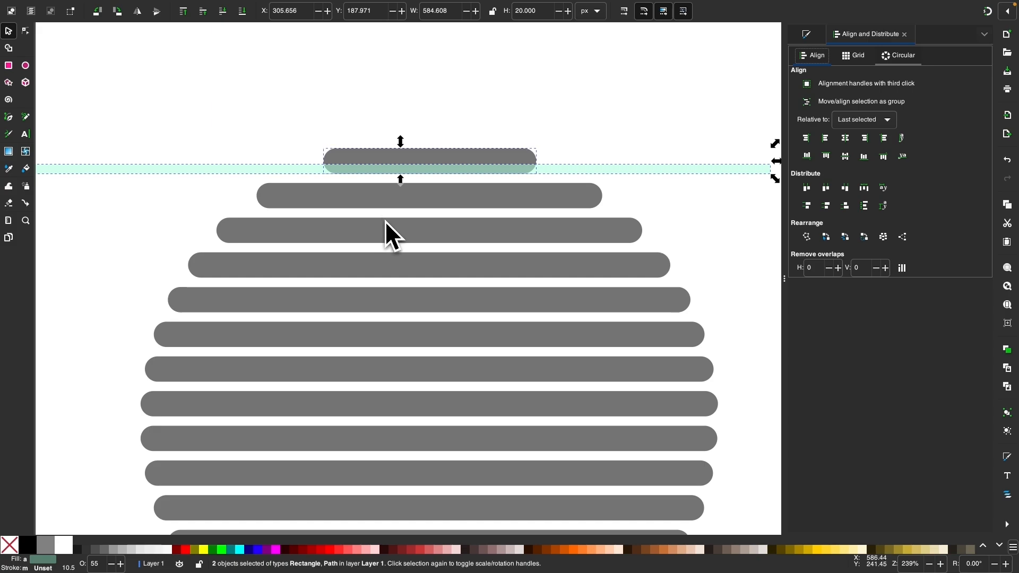
# Select only the rectangle and lower its top edge to make it about 6.2 px high, keeping its bottom edge in place
pyautogui.scroll(3, 382, 215)
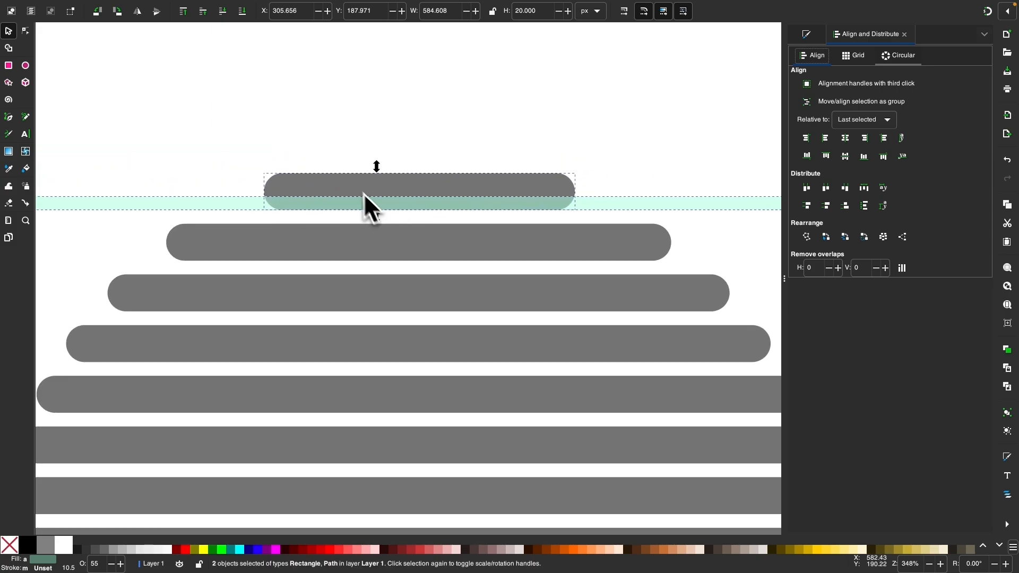
pyautogui.scroll(2, 365, 195)
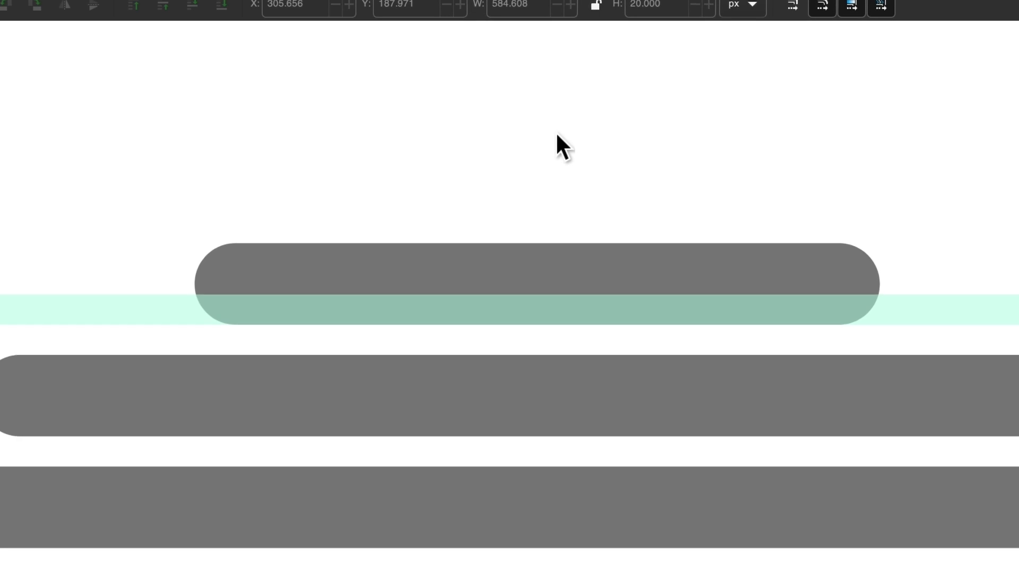
pyautogui.click(529, 307)
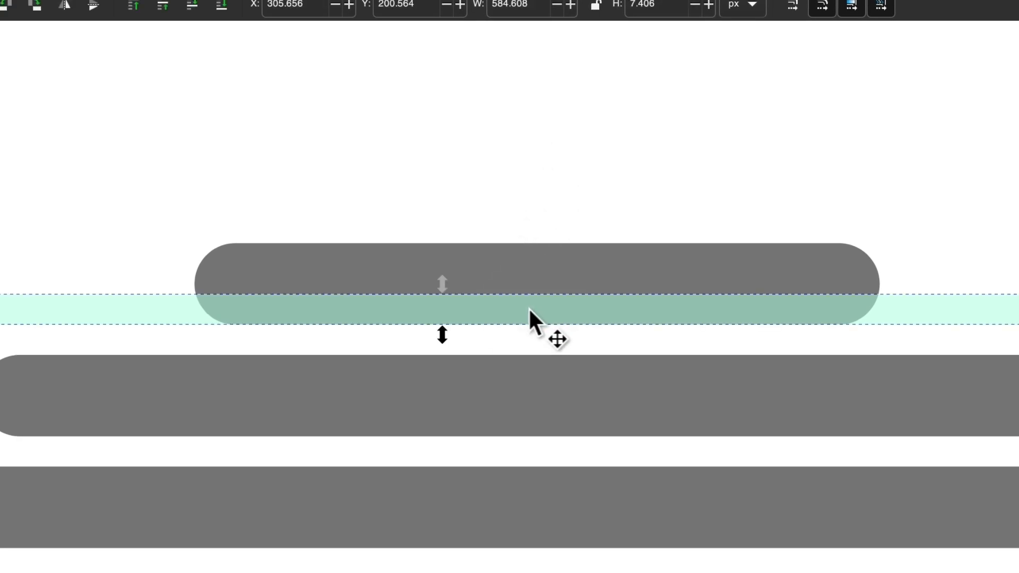
pyautogui.scroll(1, 354, 303)
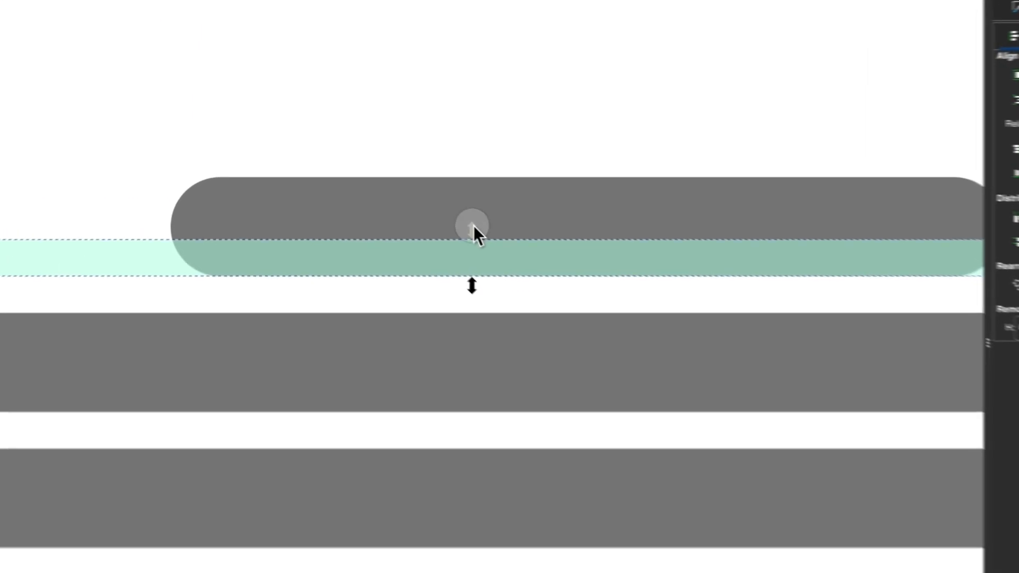
pyautogui.moveTo(409, 194); pyautogui.dragTo(410, 202)
pyautogui.moveTo(492, 246); pyautogui.dragTo(493, 243)
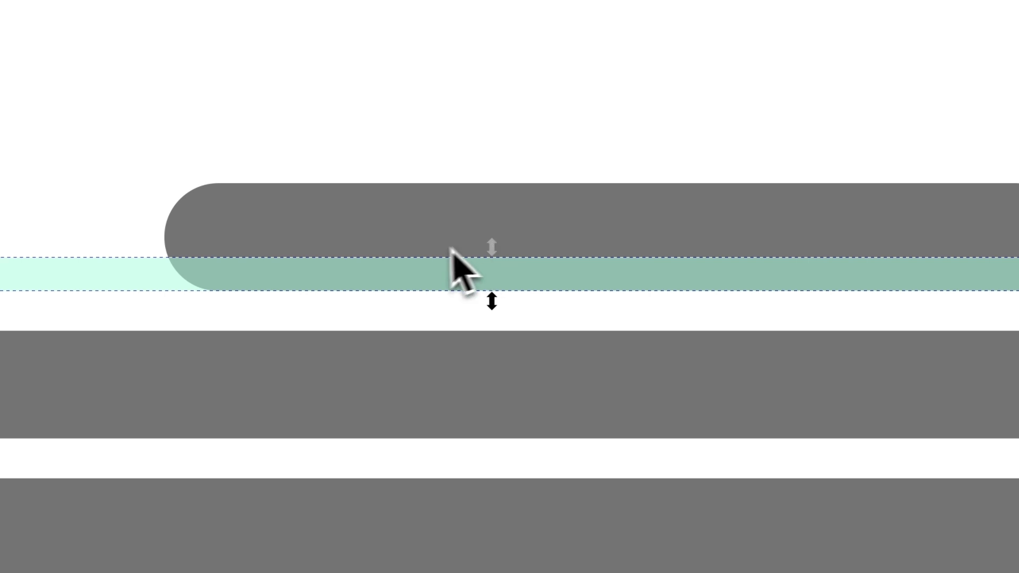
# Duplicate the thin rectangle and align the copy's bottom edge with that of the second line
pyautogui.scroll(-1, 391, 238)
pyautogui.scroll(-5, 391, 239)
pyautogui.scroll(-1, 390, 238)
pyautogui.scroll(-1, 390, 239)
pyautogui.scroll(-1, 390, 239)
pyautogui.scroll(-2, 391, 238)
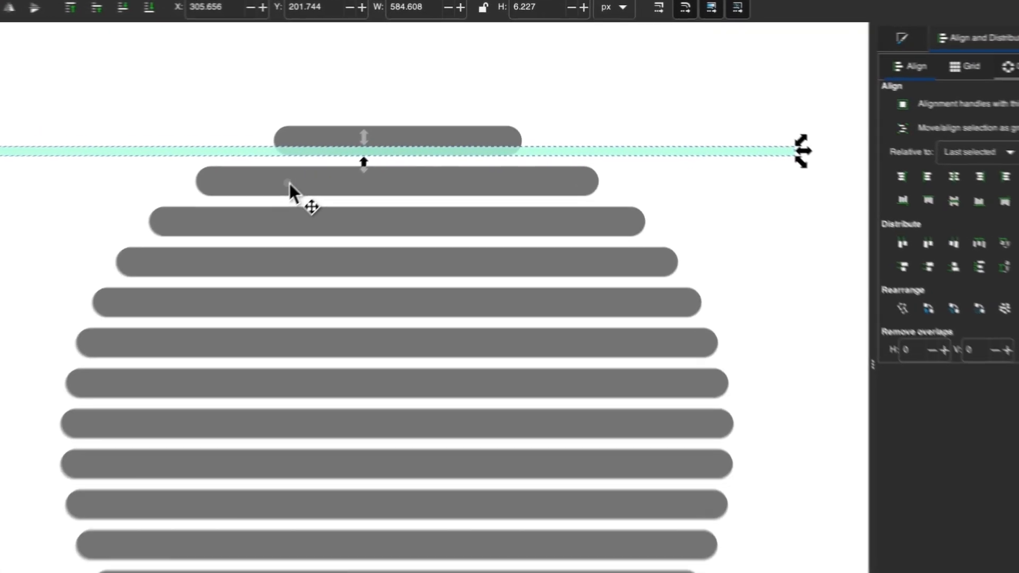
pyautogui.keyDown('shift'); pyautogui.click(354, 141); pyautogui.keyUp('shift')
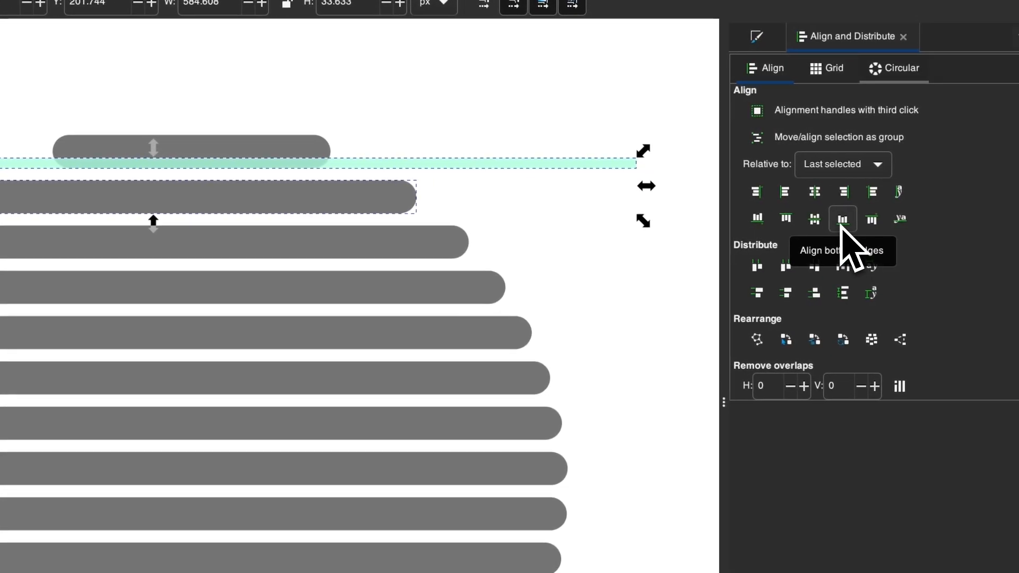
pyautogui.click(843, 218)
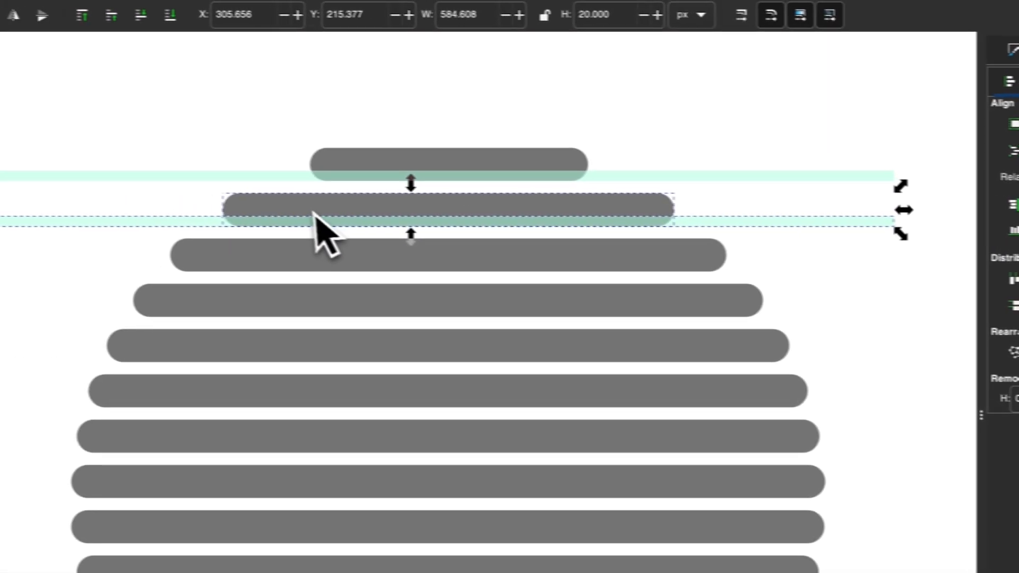
# Duplicate the rectangle on the second line and align the copy with the bottom edge of the third line
pyautogui.click(336, 94)
pyautogui.click(340, 219)
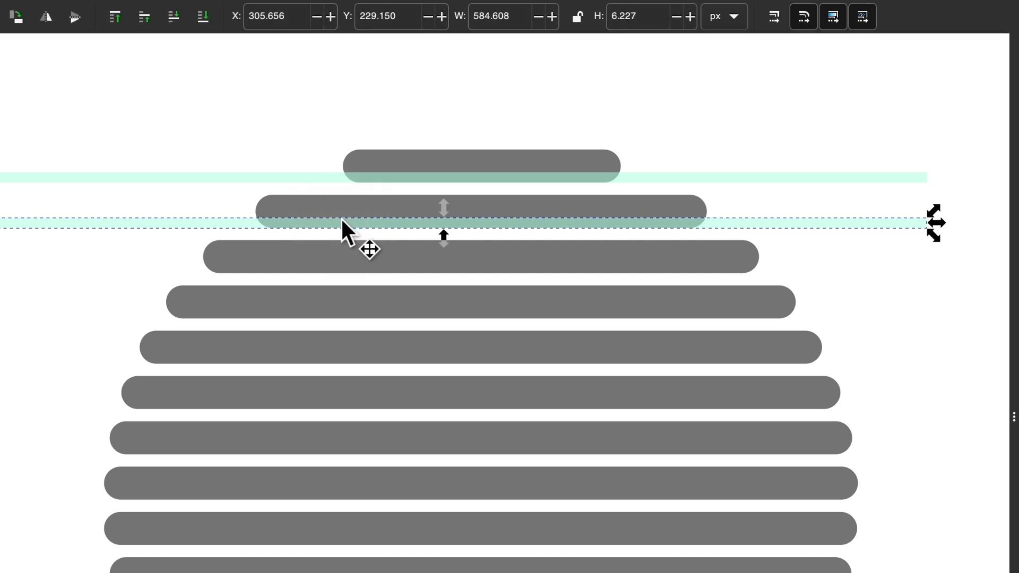
pyautogui.hotkey('ctrl', 'd')
pyautogui.keyDown('shift'); pyautogui.click(330, 248); pyautogui.keyUp('shift')
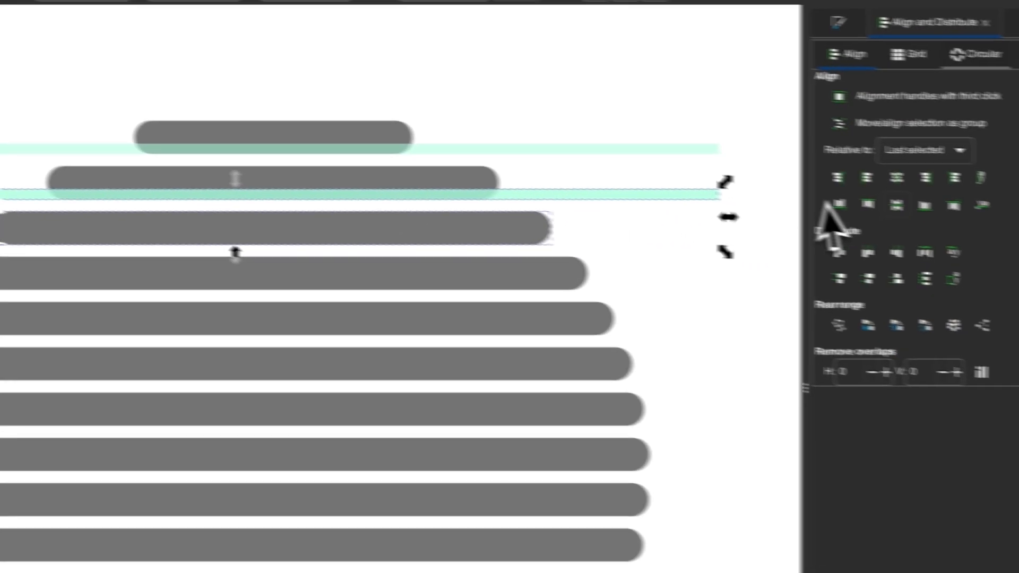
pyautogui.click(848, 204)
# Duplicate the rectangle on the third line and align the copy with the bottom edge of the fourth line
pyautogui.click(545, 257)
pyautogui.click(546, 232)
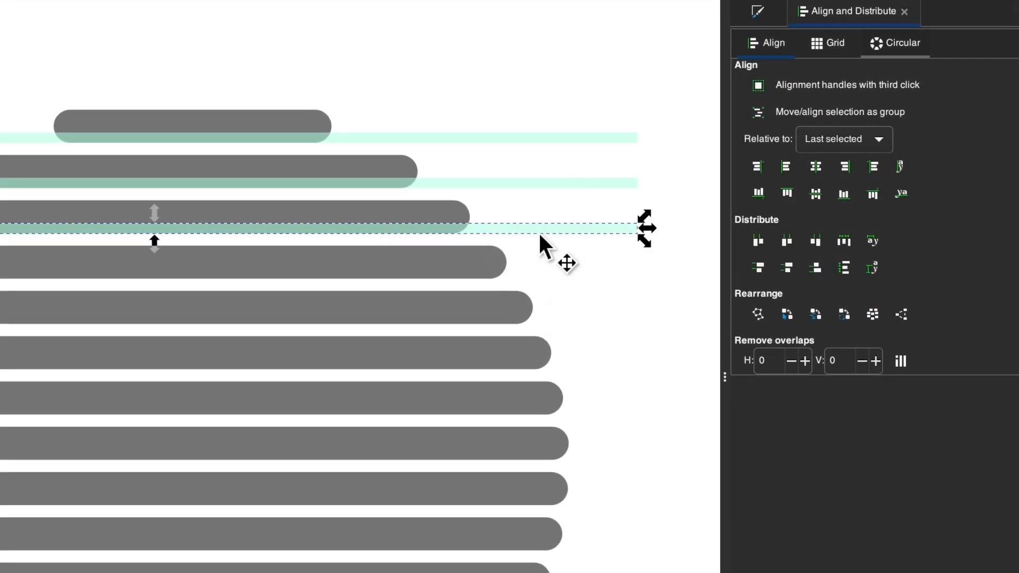
pyautogui.scroll(-2, 538, 231)
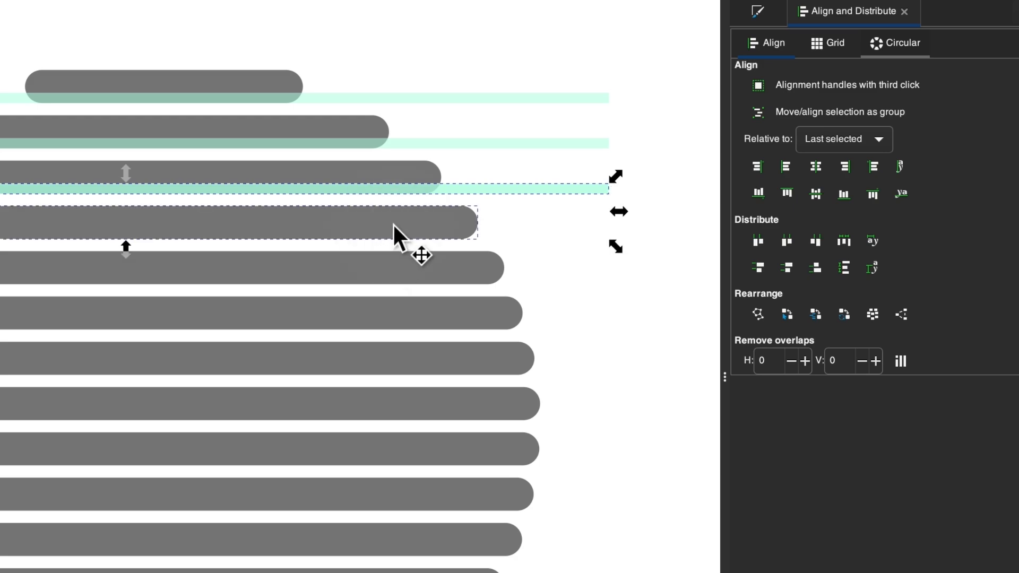
pyautogui.click(844, 195)
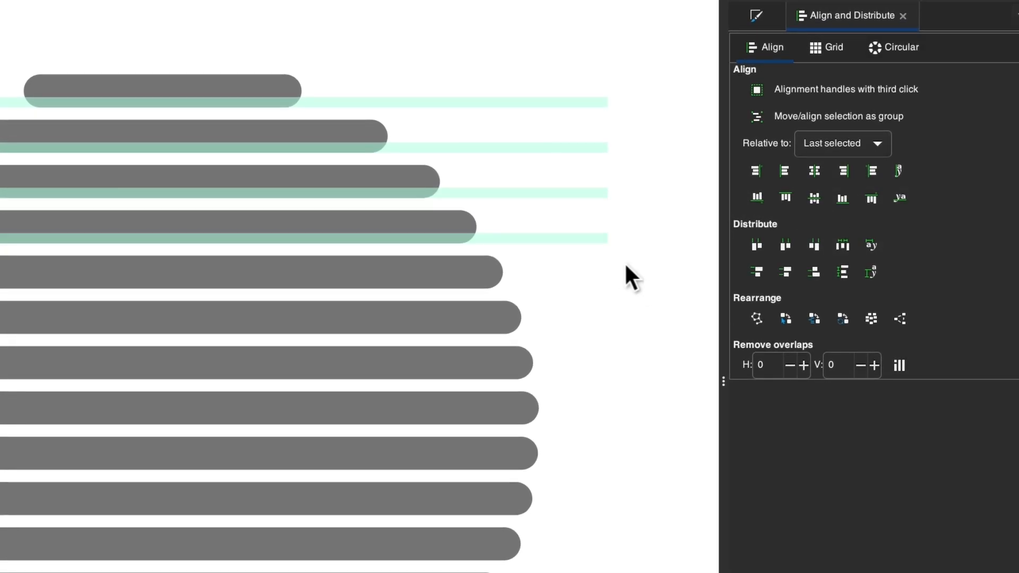
# Duplicate the thin rectangle on the fourth line and align copies with the bottom edges of the fifth and sixth lines
pyautogui.hotkey('ctrl', 'd')
pyautogui.keyDown('shift'); pyautogui.click(341, 282); pyautogui.keyUp('shift')
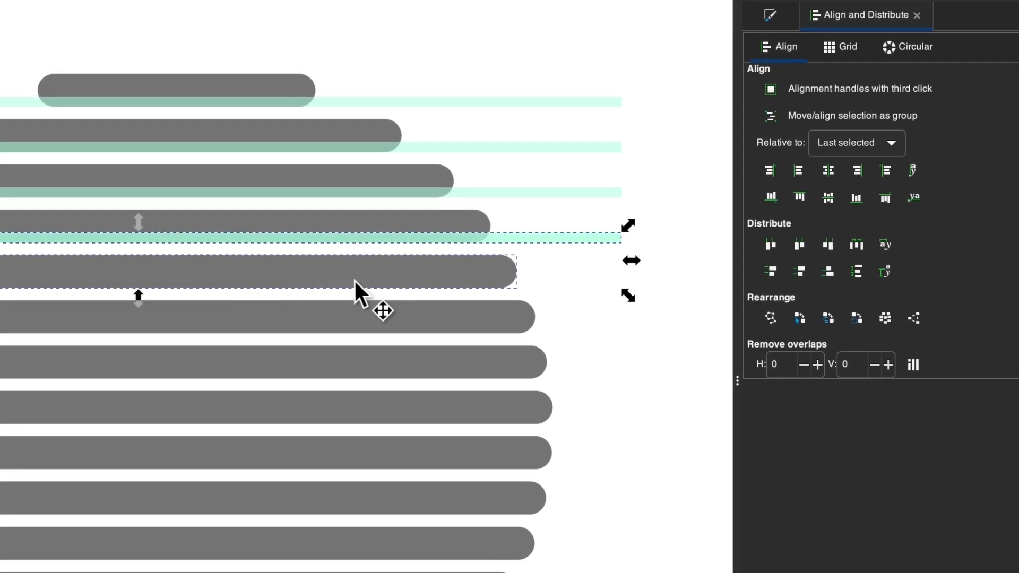
pyautogui.click(842, 198)
pyautogui.click(560, 260)
pyautogui.click(538, 197)
# Duplicate the rectangle on the sixth line and align successive copies with the bottom edges of the seventh, eighth and ninth lines
pyautogui.scroll(-3, 537, 194)
pyautogui.hotkey('ctrl', 'd')
pyautogui.keyDown('shift'); pyautogui.click(450, 157); pyautogui.keyUp('shift')
pyautogui.hscroll(1, 450, 157)
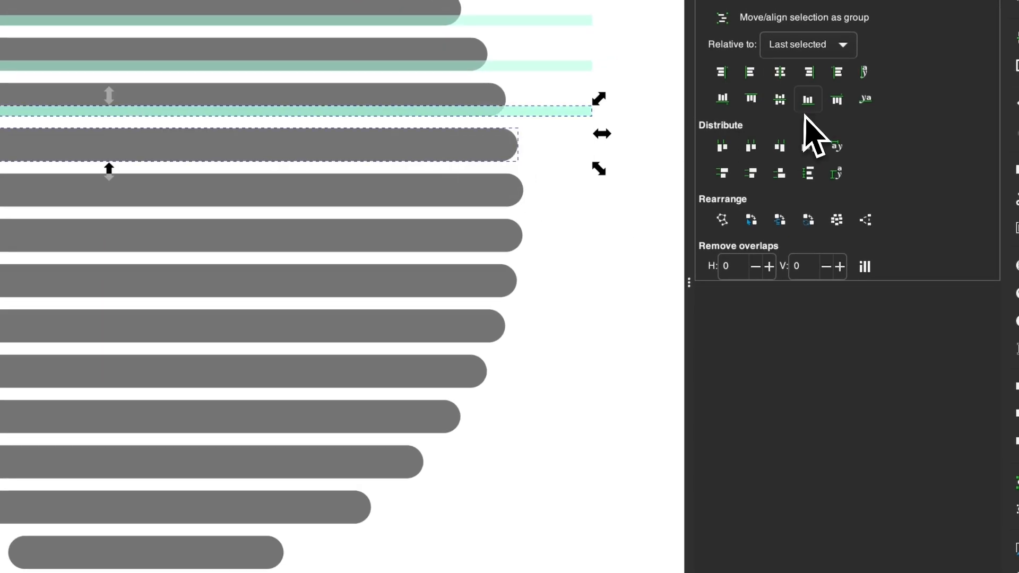
pyautogui.click(807, 99)
pyautogui.click(514, 307)
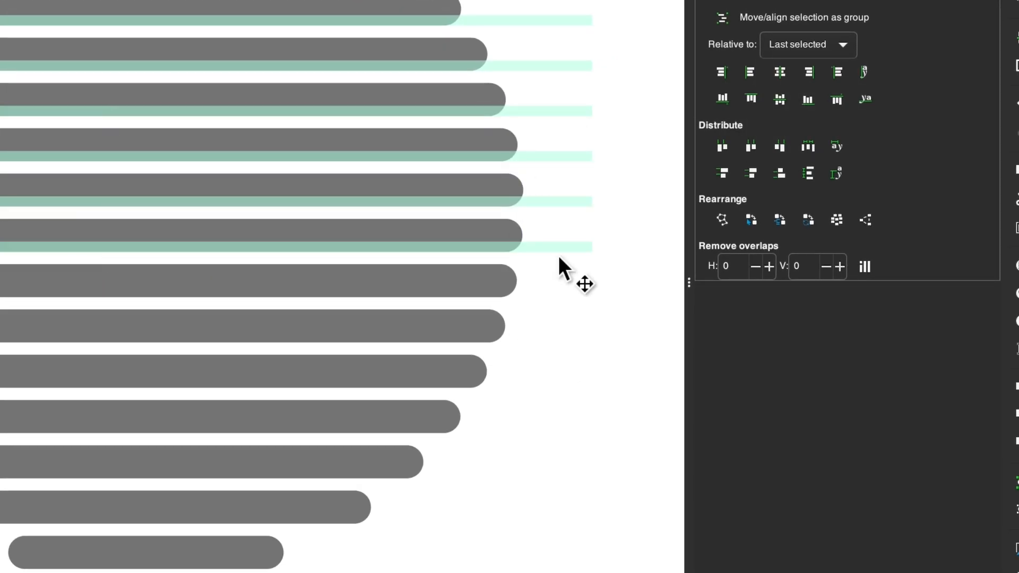
# Duplicate the rectangle on the ninth line and align successive copies with the bottom edges of the tenth through fourteenth lines
pyautogui.click(560, 248)
pyautogui.hotkey('ctrl', 'd')
pyautogui.keyDown('shift'); pyautogui.click(512, 281); pyautogui.keyUp('shift')
pyautogui.click(808, 99)
pyautogui.click(552, 292)
pyautogui.hotkey('ctrl', 'd')
pyautogui.keyDown('shift'); pyautogui.click(502, 328); pyautogui.keyUp('shift')
pyautogui.click(808, 99)
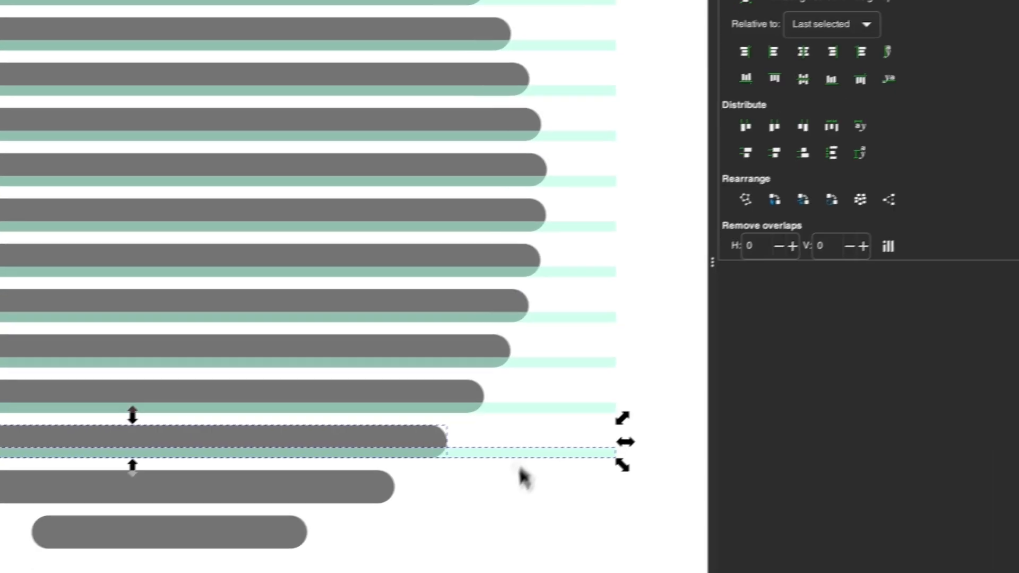
# Duplicate the rectangle on the fourteenth line and align copies with the bottom edges of the last two lines
pyautogui.click(523, 453)
pyautogui.hotkey('ctrl', 'd')
pyautogui.keyDown('shift'); pyautogui.click(371, 483); pyautogui.keyUp('shift')
pyautogui.click(831, 79)
pyautogui.hotkey('ctrl', 'd')
pyautogui.keyDown('shift'); pyautogui.click(287, 528); pyautogui.keyUp('shift')
pyautogui.click(831, 79)
pyautogui.click(659, 278)
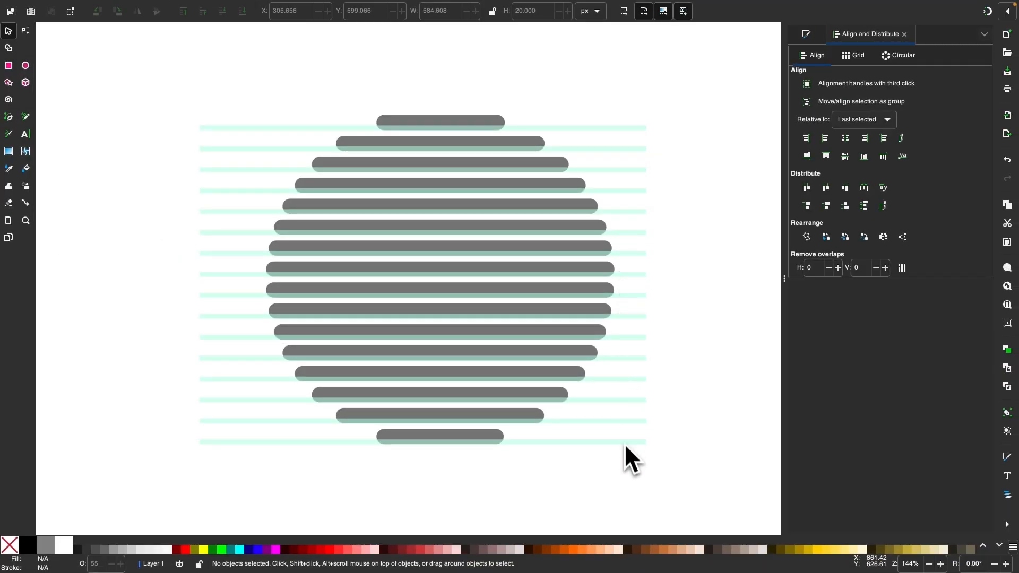
# Select all the thin rectangles with a touch path crossing their protruding ends and unite them into one path
pyautogui.press('alt')
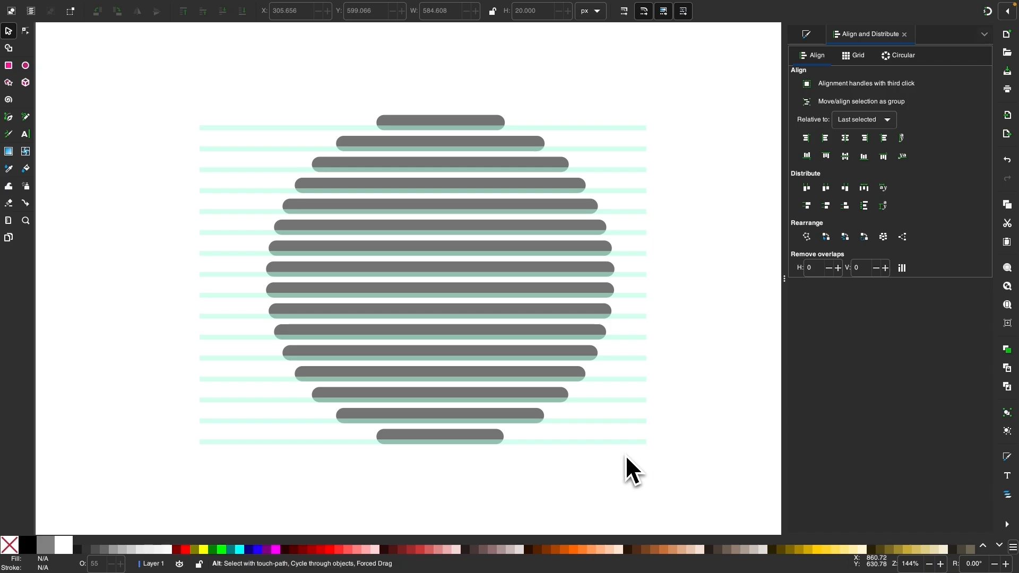
pyautogui.moveTo(624, 453); pyautogui.dragTo(629, 406)
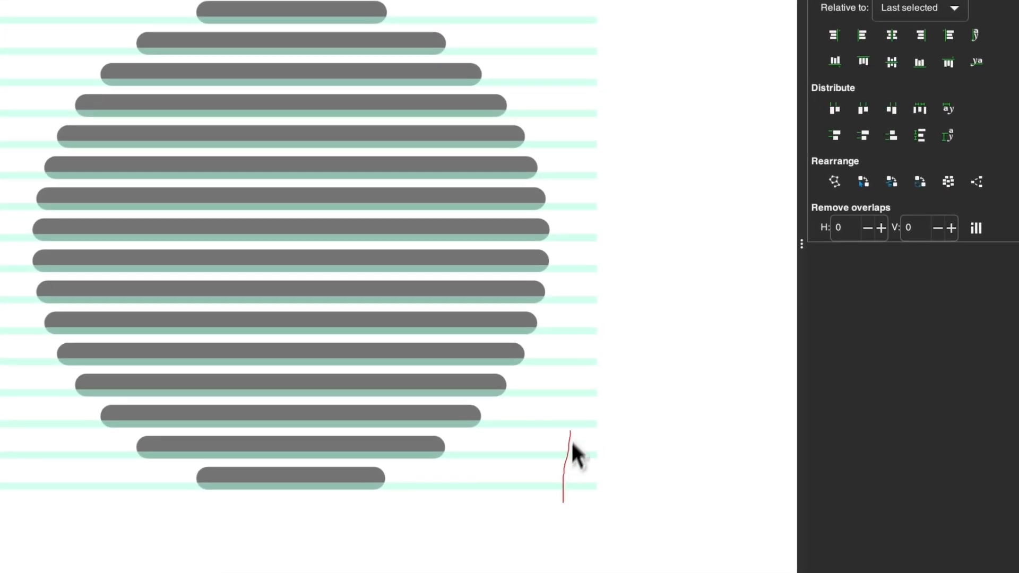
pyautogui.moveTo(572, 443); pyautogui.dragTo(589, 13)
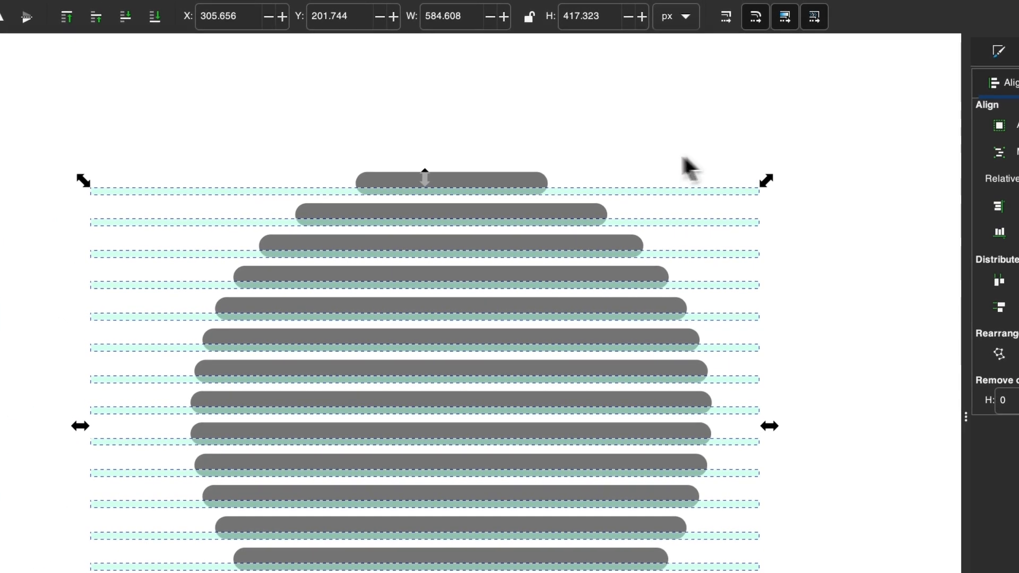
pyautogui.click(221, 9)
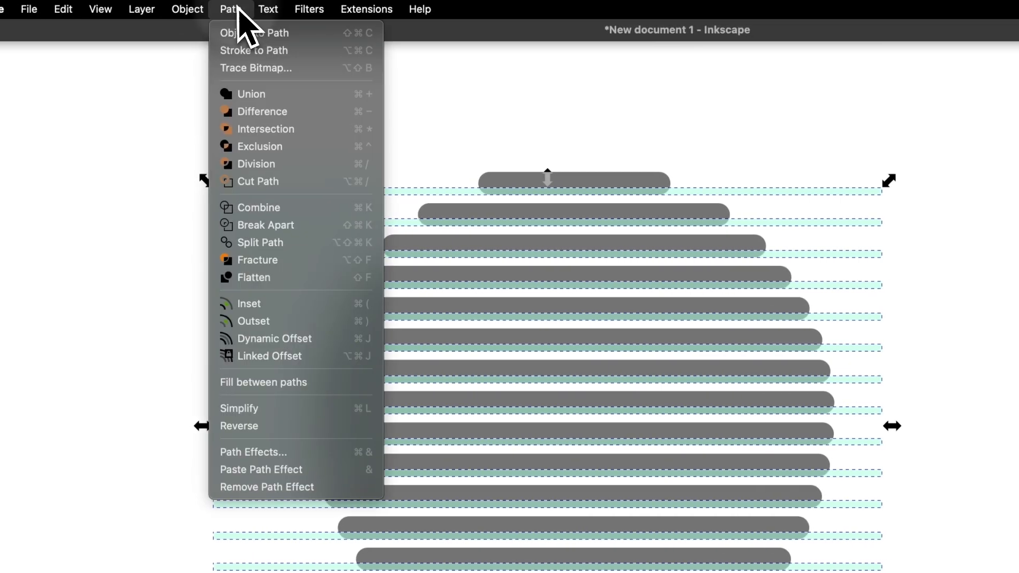
pyautogui.click(249, 94)
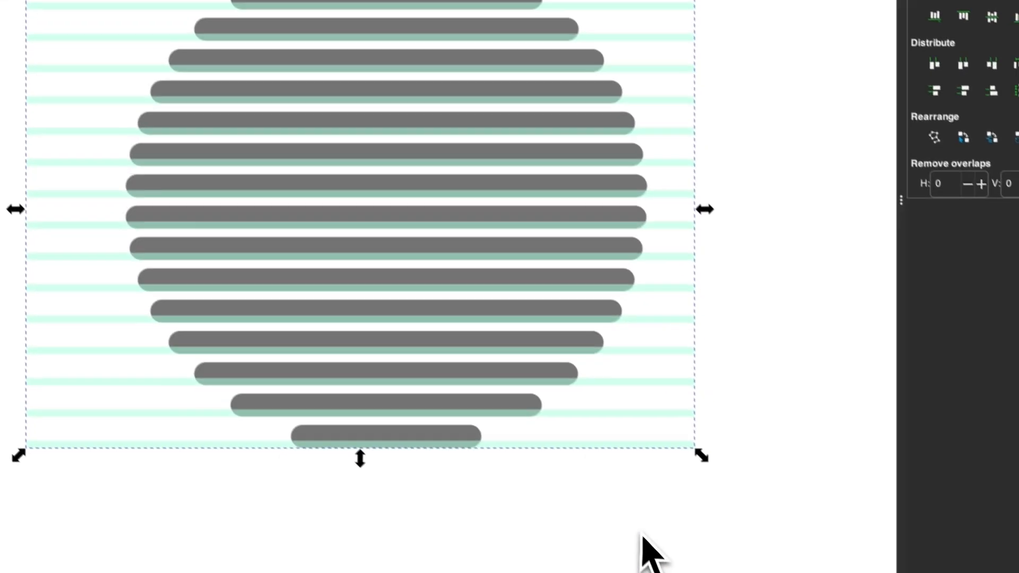
# Select only the rounded gray lines of the circle and unite them into one path
pyautogui.moveTo(648, 519); pyautogui.dragTo(481, 196)
pyautogui.moveTo(403, 121); pyautogui.dragTo(227, 34)
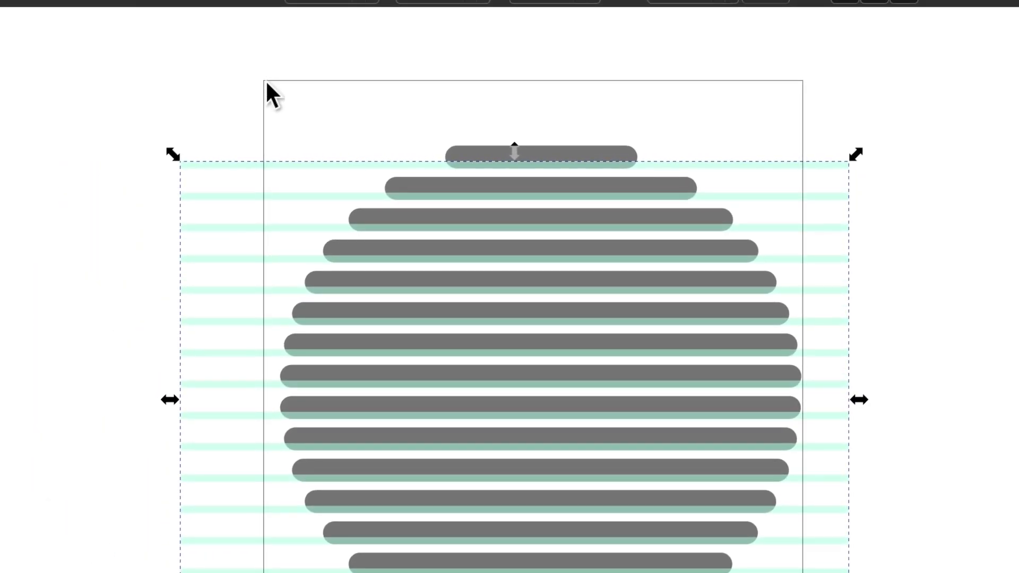
pyautogui.moveTo(270, 84); pyautogui.dragTo(273, 84)
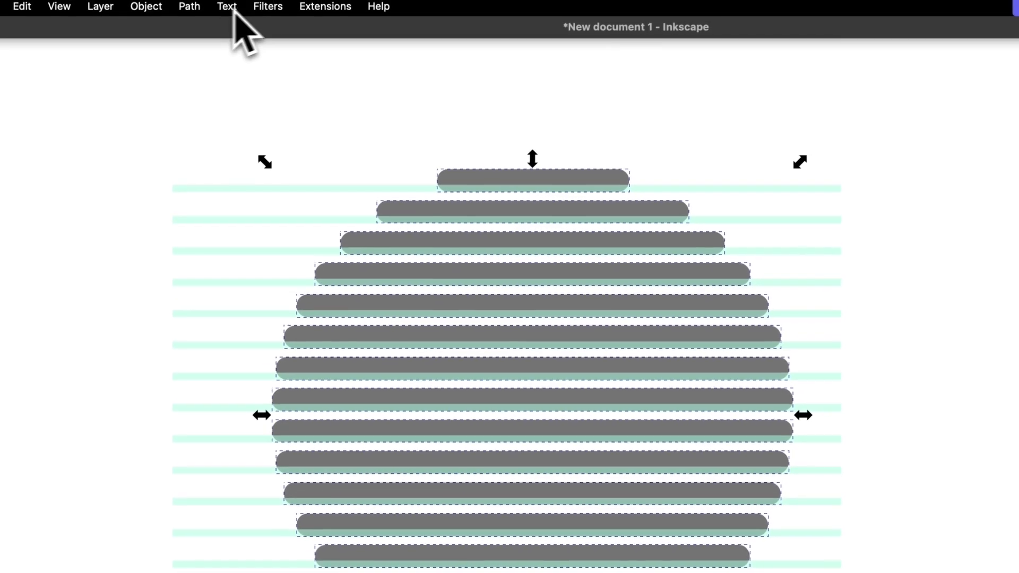
pyautogui.click(189, 9)
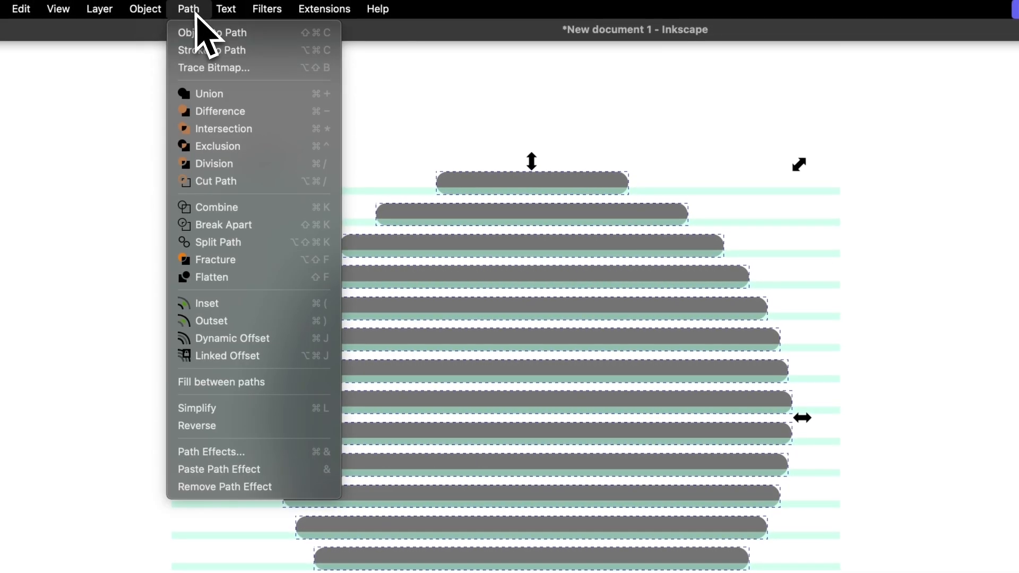
pyautogui.click(218, 94)
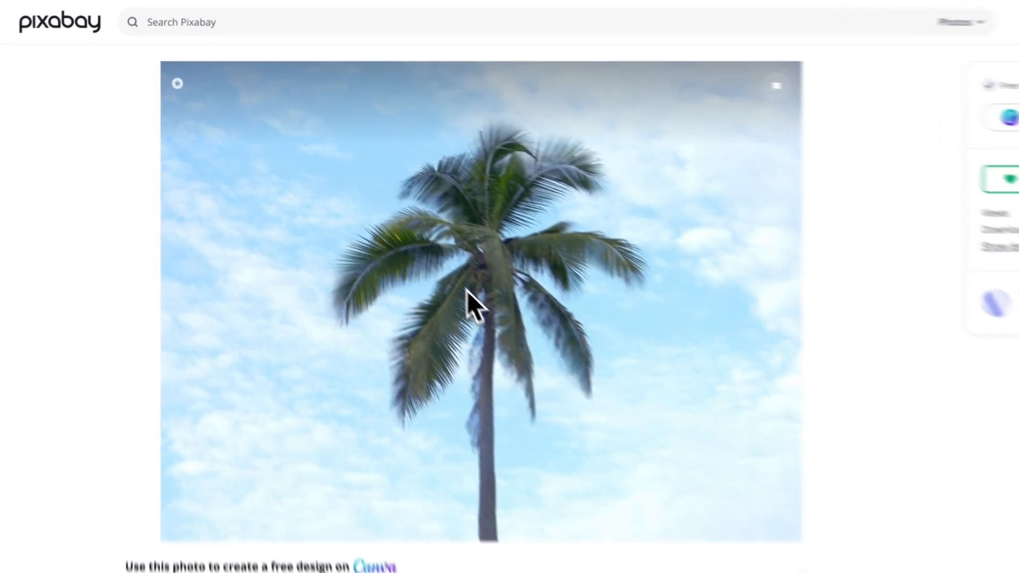
# Copy the palm tree photo from Pixabay and paste it into the Inkscape document beside the striped circle
pyautogui.rightClick(389, 217)
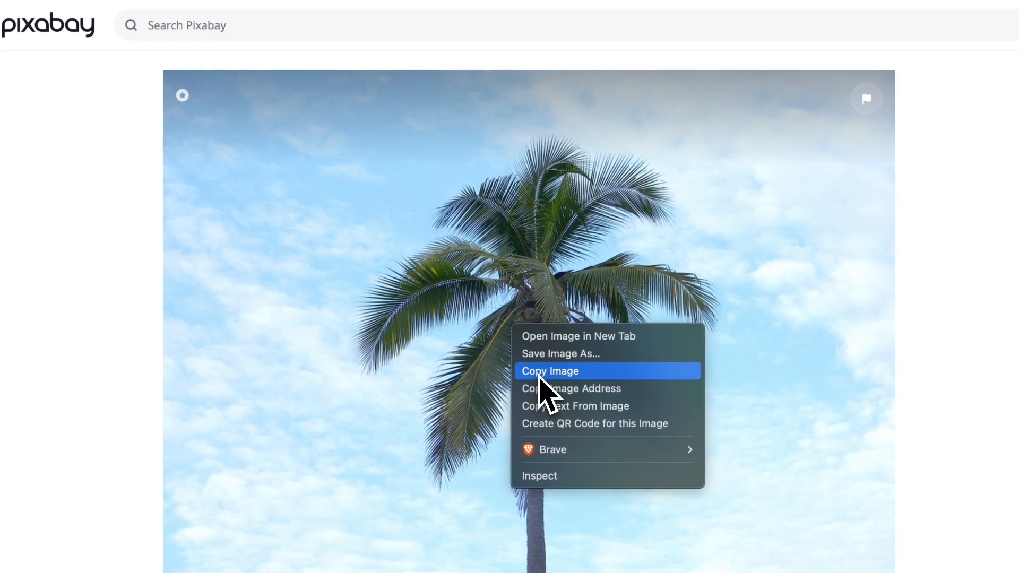
pyautogui.click(539, 371)
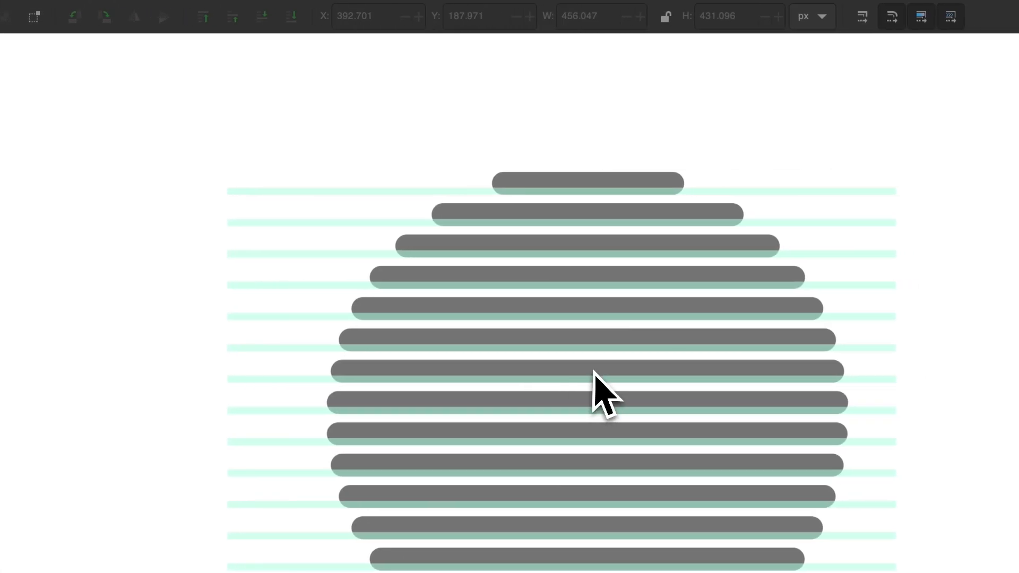
pyautogui.scroll(-2, 619, 372)
pyautogui.hscroll(-10, 620, 371)
pyautogui.click(566, 350)
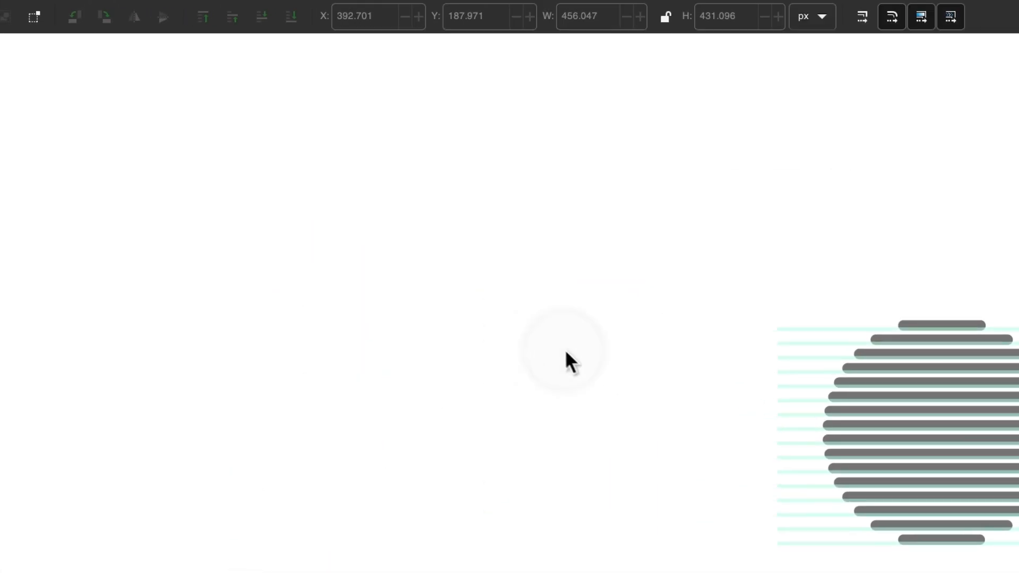
pyautogui.hscroll(2, 556, 346)
pyautogui.scroll(-1, 556, 347)
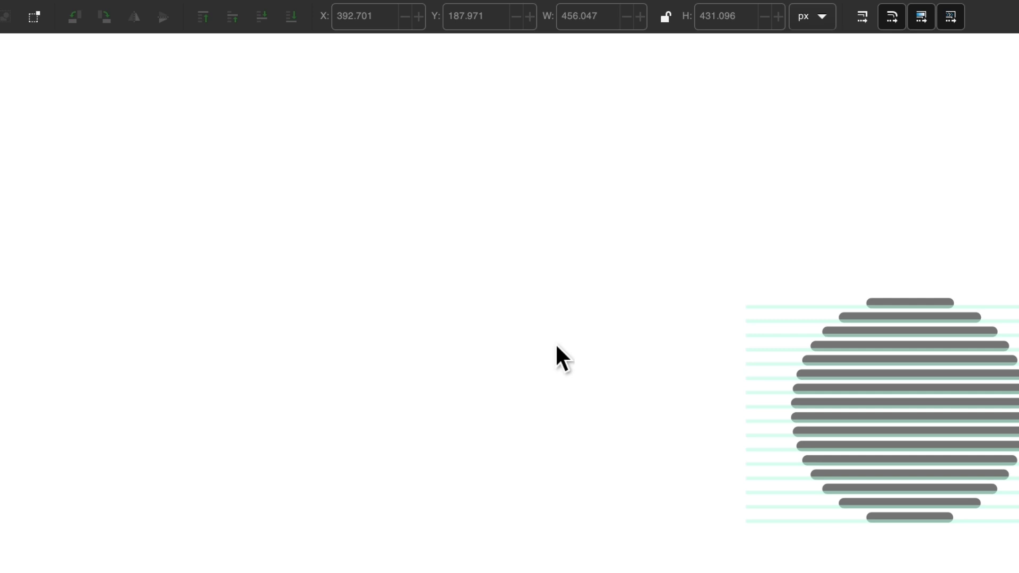
pyautogui.hotkey('ctrl', 'v')
pyautogui.moveTo(579, 345); pyautogui.dragTo(361, 378)
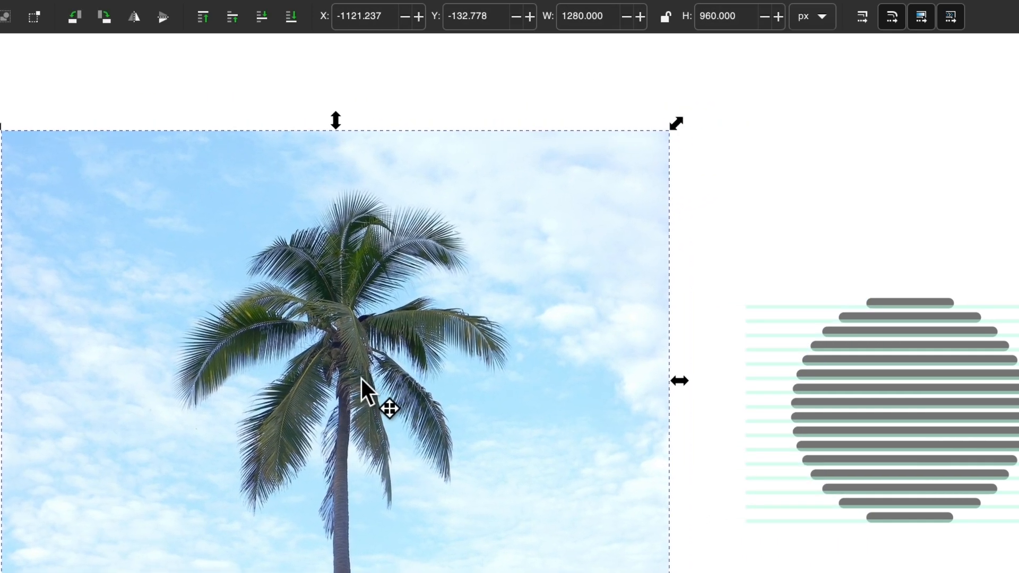
# Trace the palm photo with Trace Bitmap, using a single-scan brightness cutoff with a threshold of 0.738
pyautogui.hscroll(-5, 362, 379)
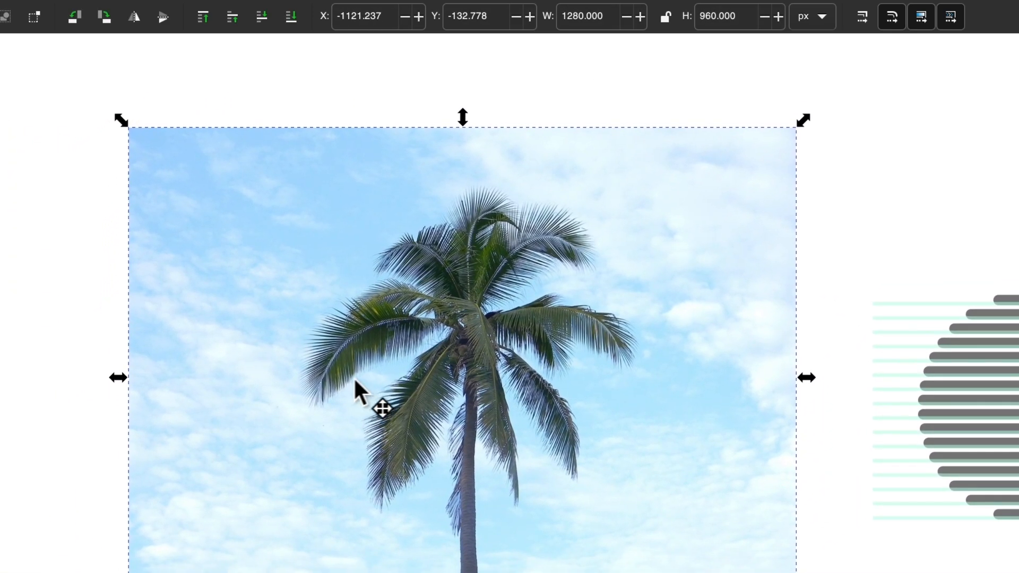
pyautogui.click(245, 9)
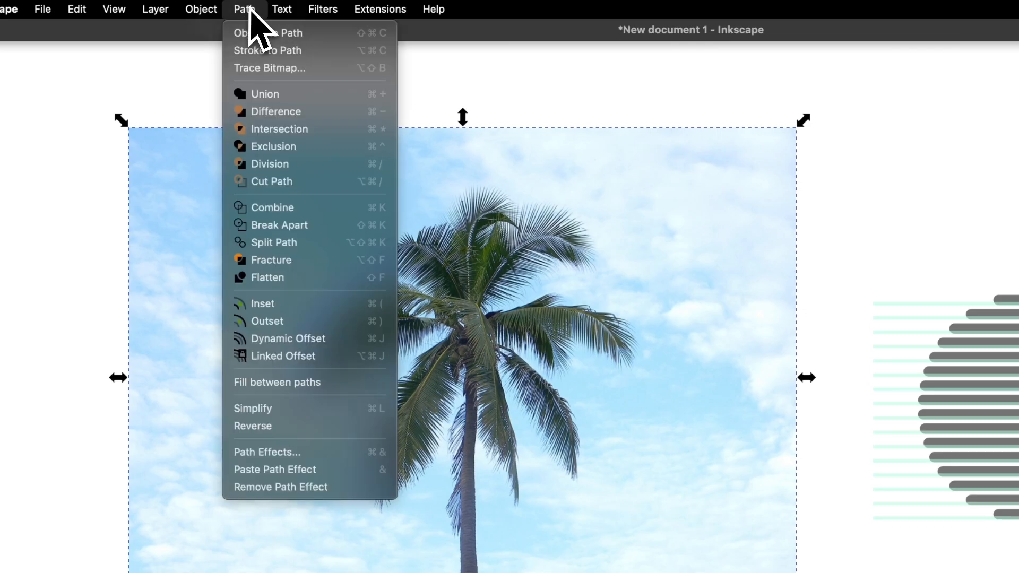
pyautogui.click(258, 68)
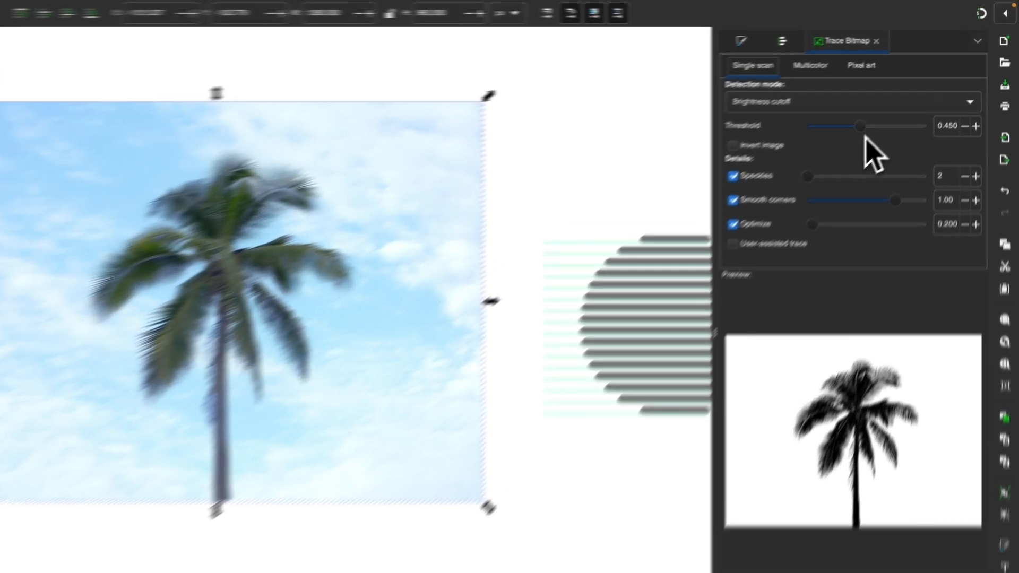
pyautogui.moveTo(886, 106); pyautogui.dragTo(901, 109)
pyautogui.moveTo(849, 164); pyautogui.dragTo(880, 165)
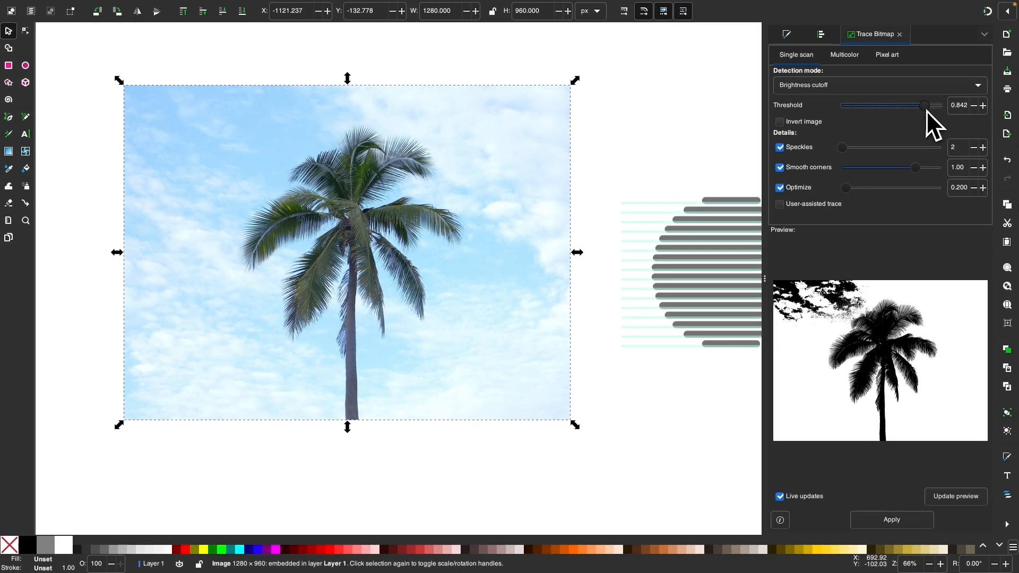
pyautogui.moveTo(925, 111); pyautogui.dragTo(915, 114)
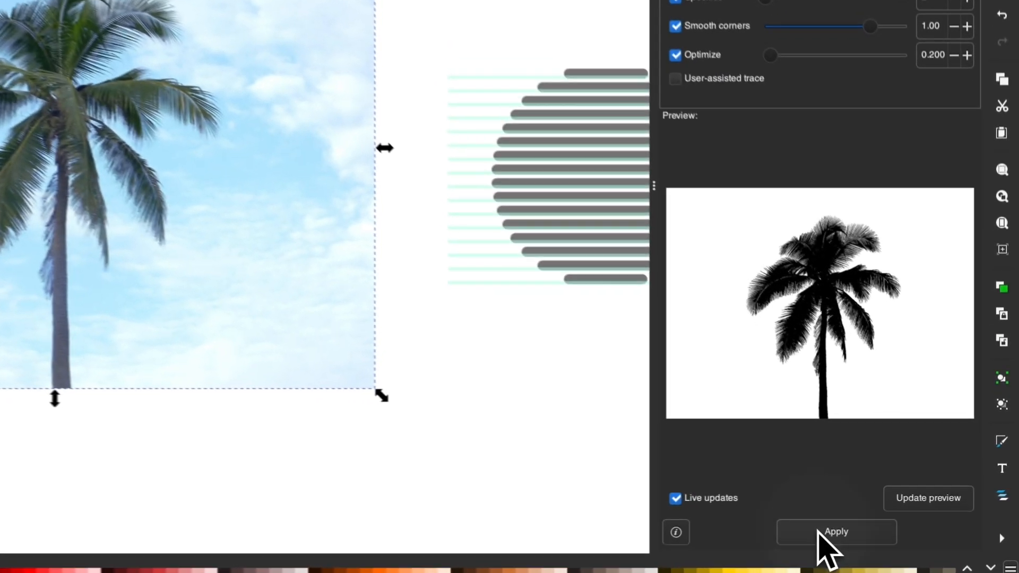
pyautogui.click(841, 537)
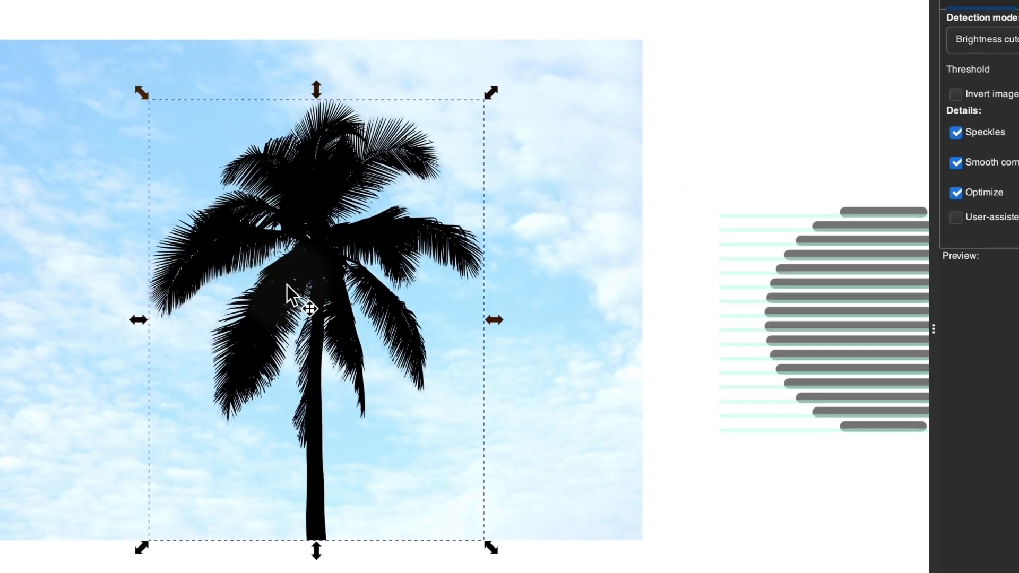
# Move the traced palm silhouette aside and delete the original photo
pyautogui.moveTo(289, 287)
pyautogui.mouseDown()
pyautogui.moveTo(461, 297)
pyautogui.moveTo(551, 317)
pyautogui.mouseUp()
pyautogui.click(225, 272)
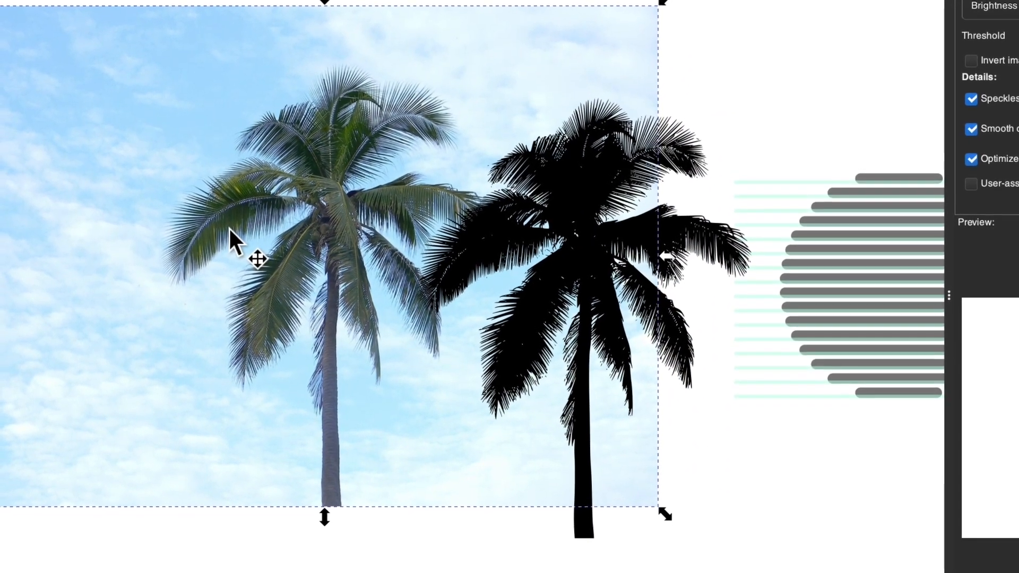
pyautogui.press('Delete')
# Move the palm silhouette onto the striped circle and scale it down proportionally so its fronds fit within the circle's width
pyautogui.hscroll(6, 250, 265)
pyautogui.moveTo(259, 272); pyautogui.dragTo(577, 273)
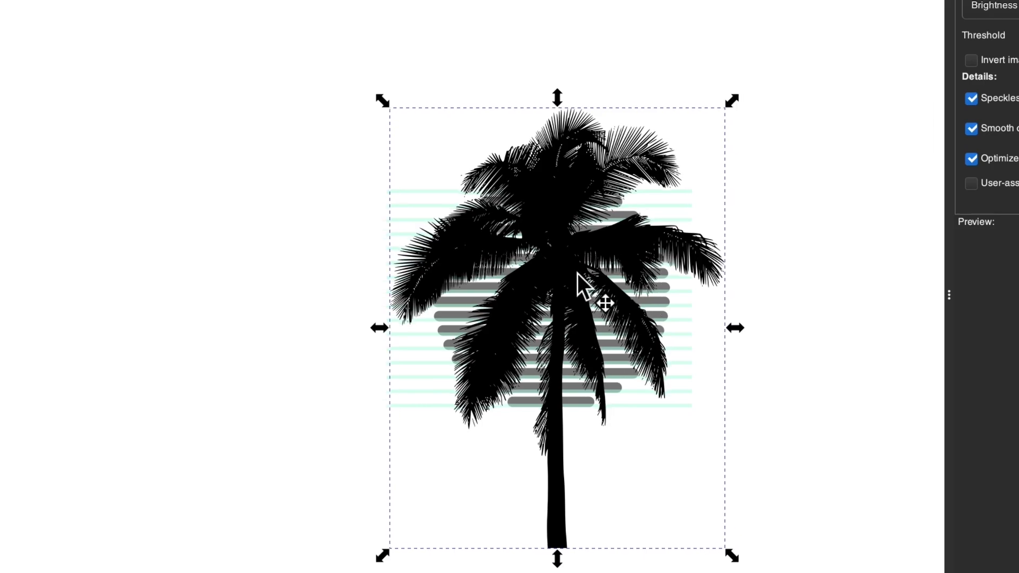
pyautogui.moveTo(737, 328); pyautogui.dragTo(661, 326)
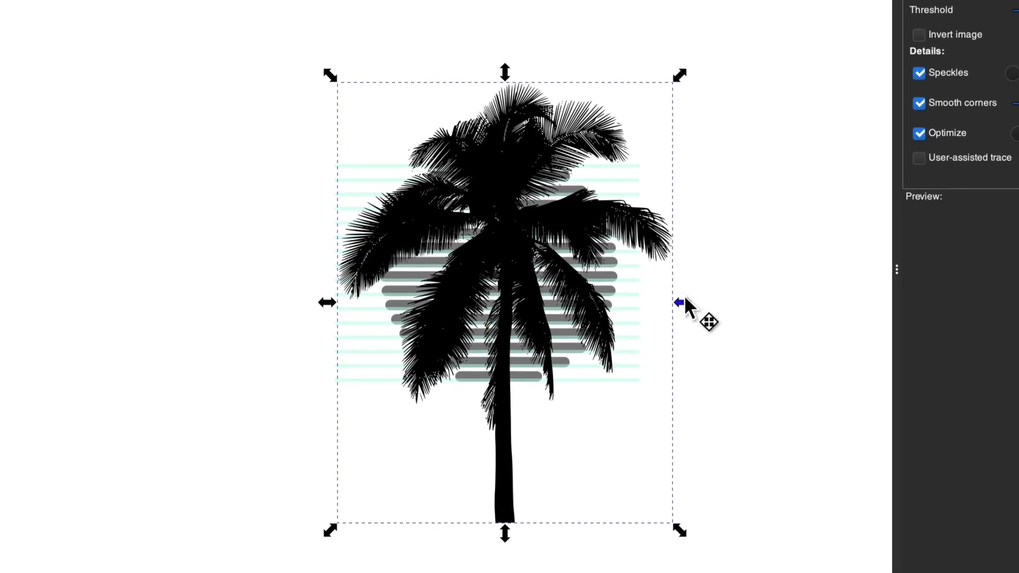
pyautogui.moveTo(570, 301); pyautogui.dragTo(609, 298)
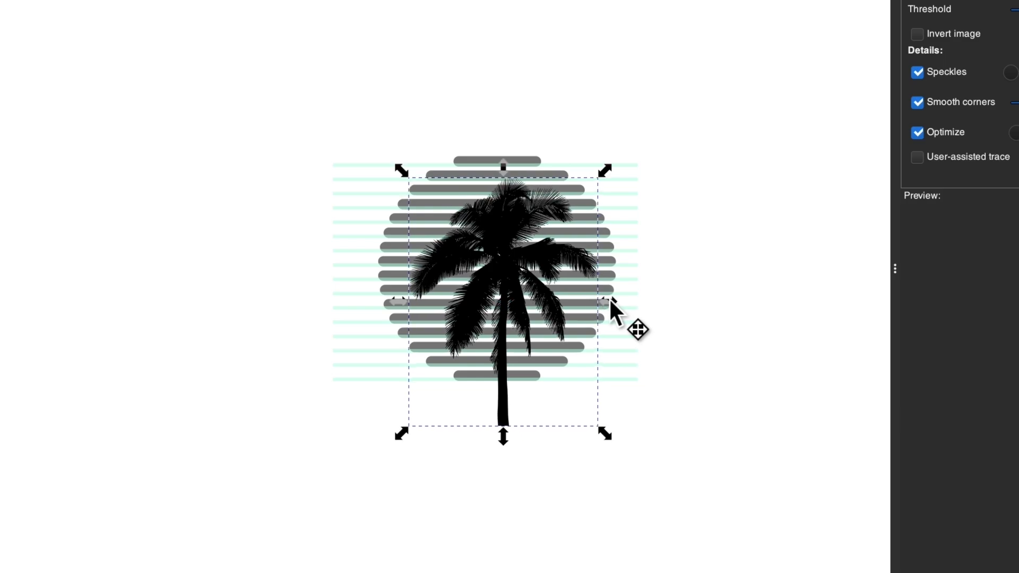
# Fill the palm silhouette with red and lower its opacity so the stripes show through
pyautogui.keyDown('ctrl'); pyautogui.scroll(3, 530, 245); pyautogui.keyUp('ctrl')
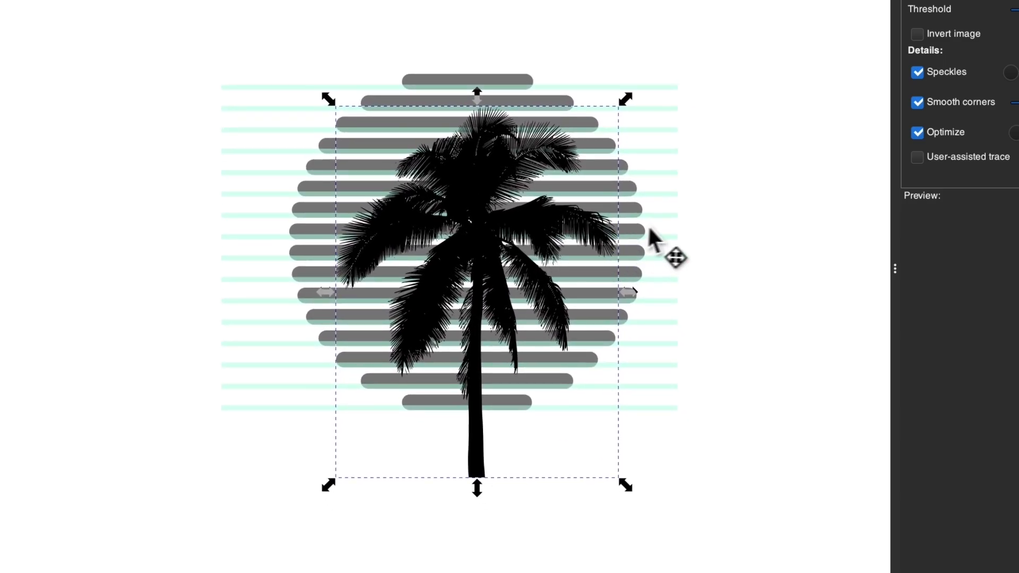
pyautogui.keyDown('ctrl'); pyautogui.scroll(2, 647, 222); pyautogui.keyUp('ctrl')
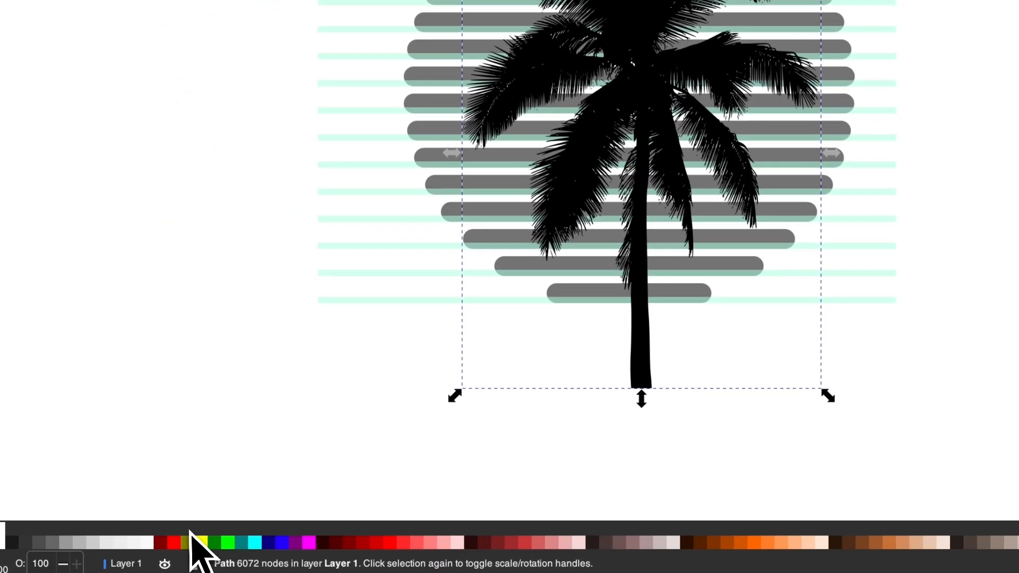
pyautogui.click(182, 543)
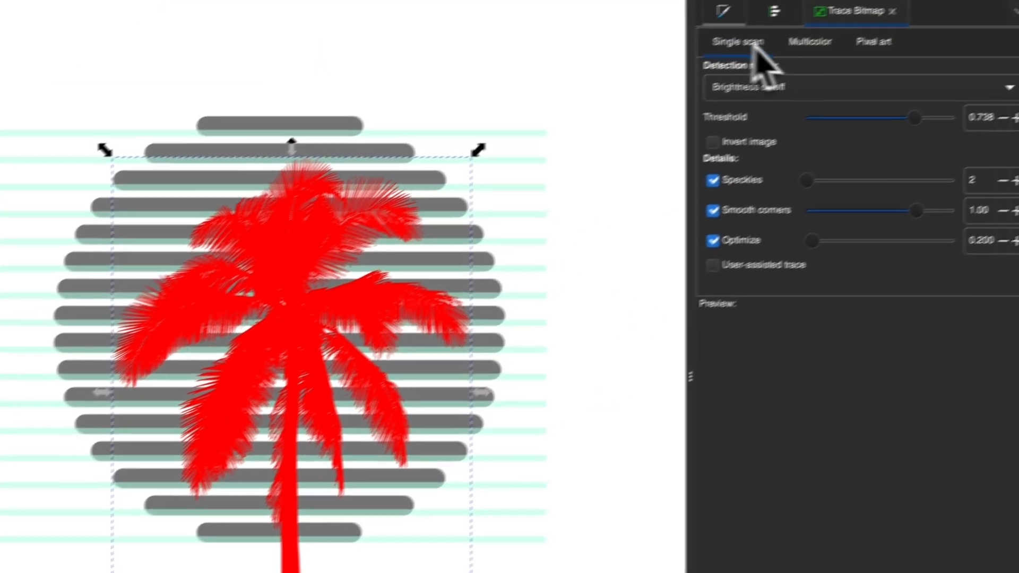
pyautogui.click(681, 33)
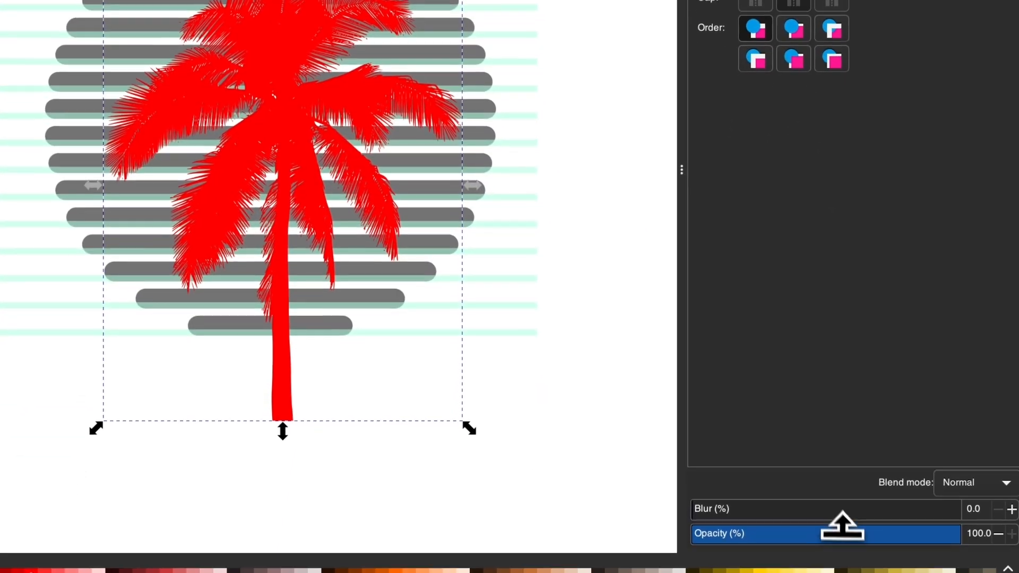
pyautogui.click(842, 531)
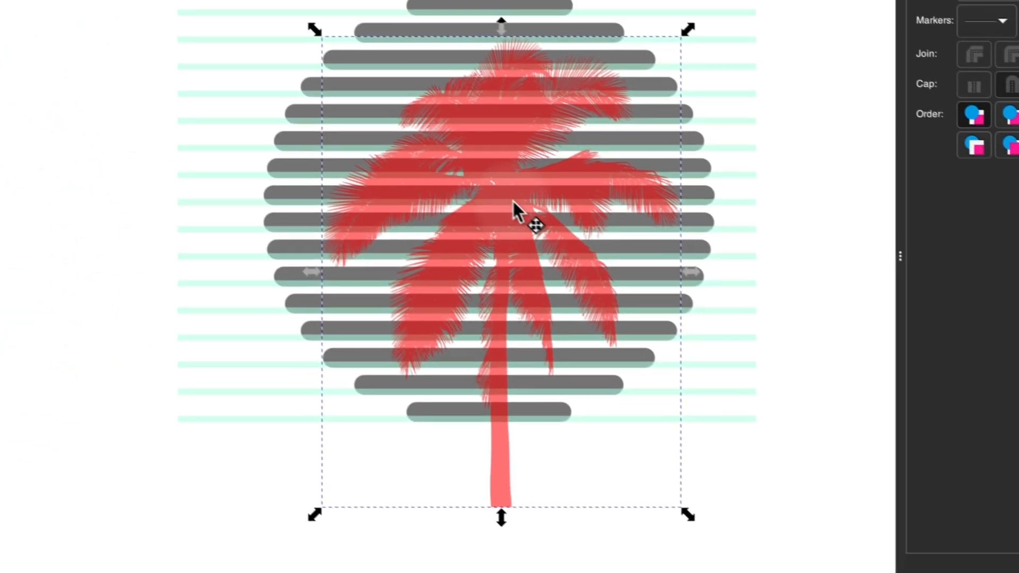
# Reposition and resize the palm silhouette so its crown fits inside the striped circle and its trunk extends slightly below it
pyautogui.moveTo(511, 199); pyautogui.dragTo(503, 154)
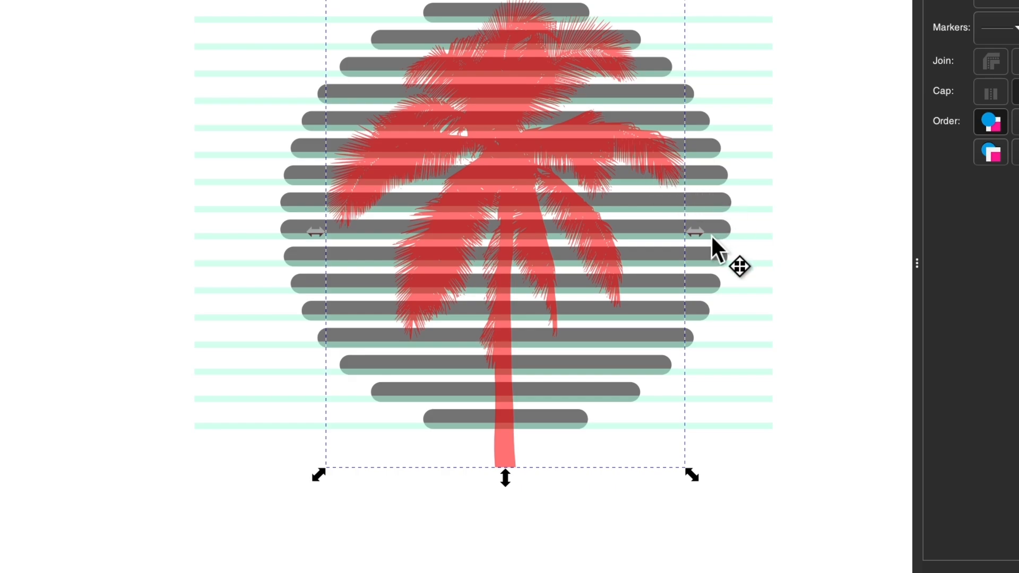
pyautogui.moveTo(699, 231)
pyautogui.mouseDown()
pyautogui.moveTo(715, 231)
pyautogui.moveTo(708, 244)
pyautogui.mouseUp()
pyautogui.moveTo(500, 109); pyautogui.dragTo(495, 139)
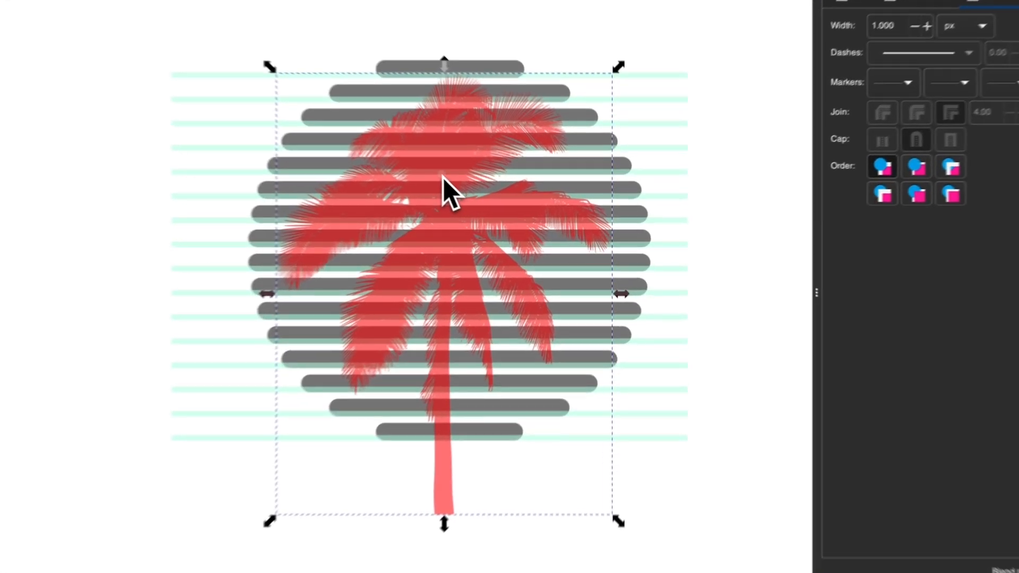
pyautogui.moveTo(429, 163); pyautogui.dragTo(430, 159)
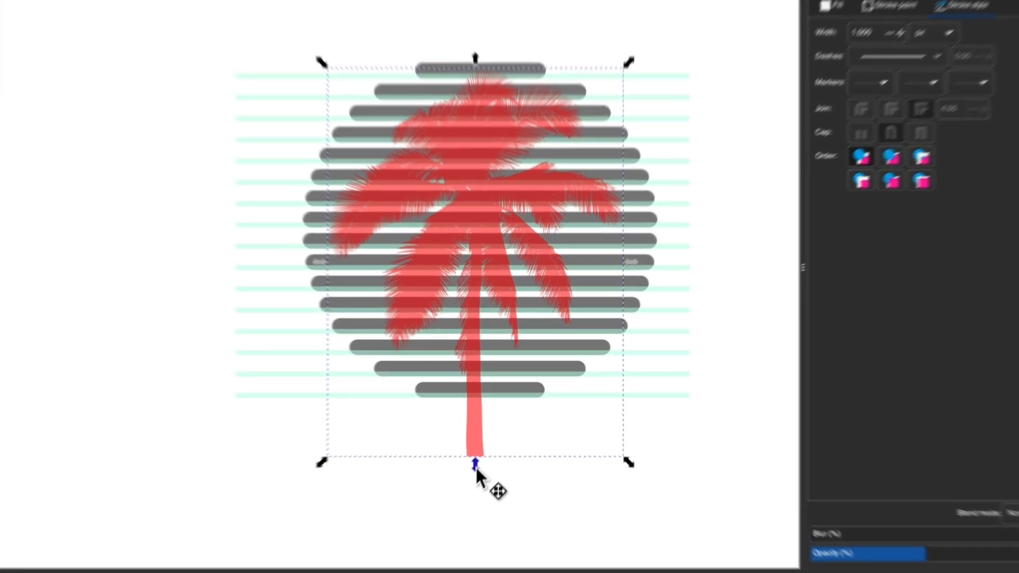
pyautogui.moveTo(477, 468)
pyautogui.mouseDown()
pyautogui.moveTo(486, 440)
pyautogui.moveTo(470, 470)
pyautogui.mouseUp()
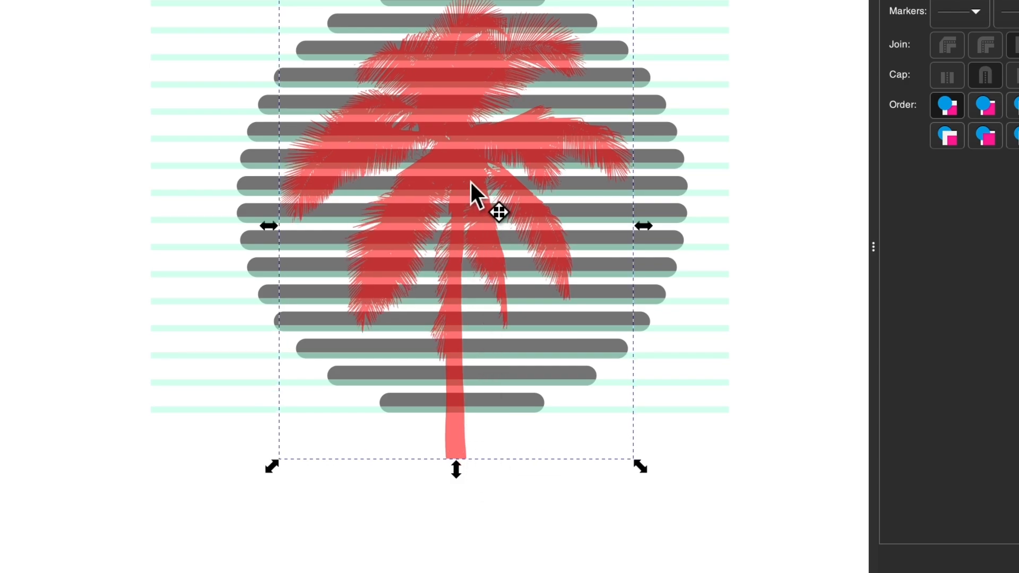
pyautogui.moveTo(470, 182); pyautogui.dragTo(470, 173)
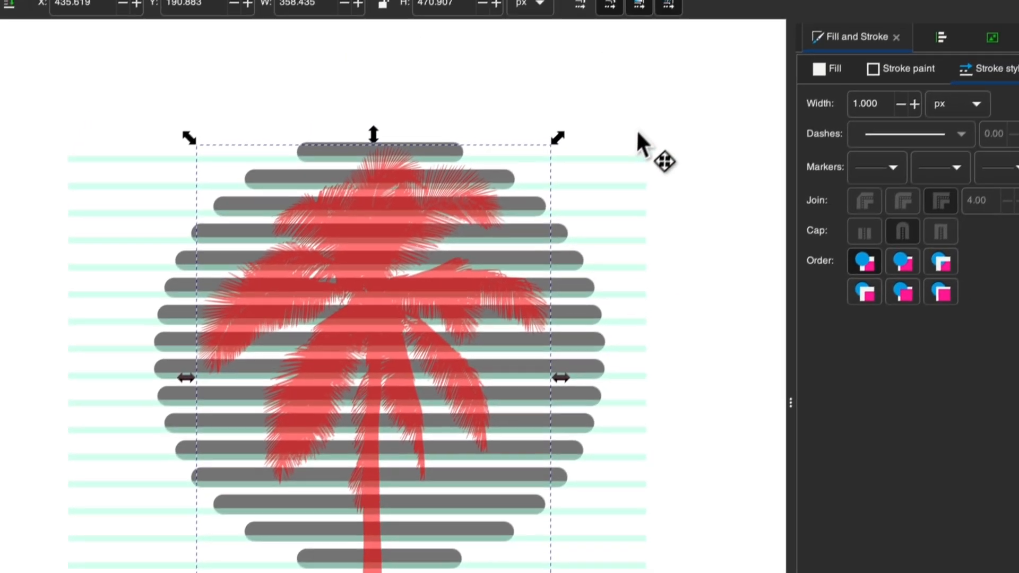
# Raise the mint divider lines above everything and cut them out of the palm silhouette with a path Difference
pyautogui.click(701, 3)
pyautogui.scroll(1, 701, 2)
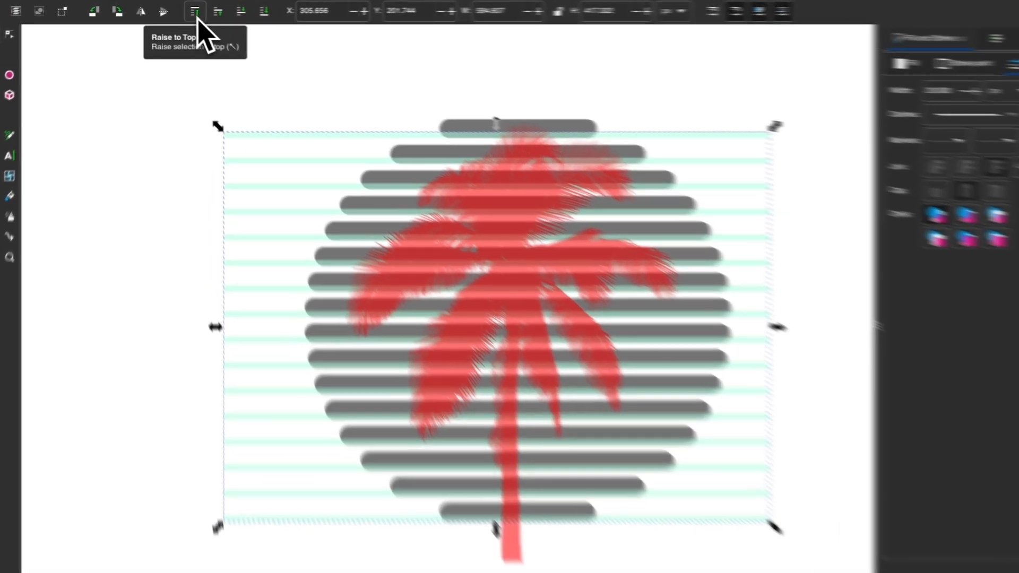
pyautogui.click(184, 16)
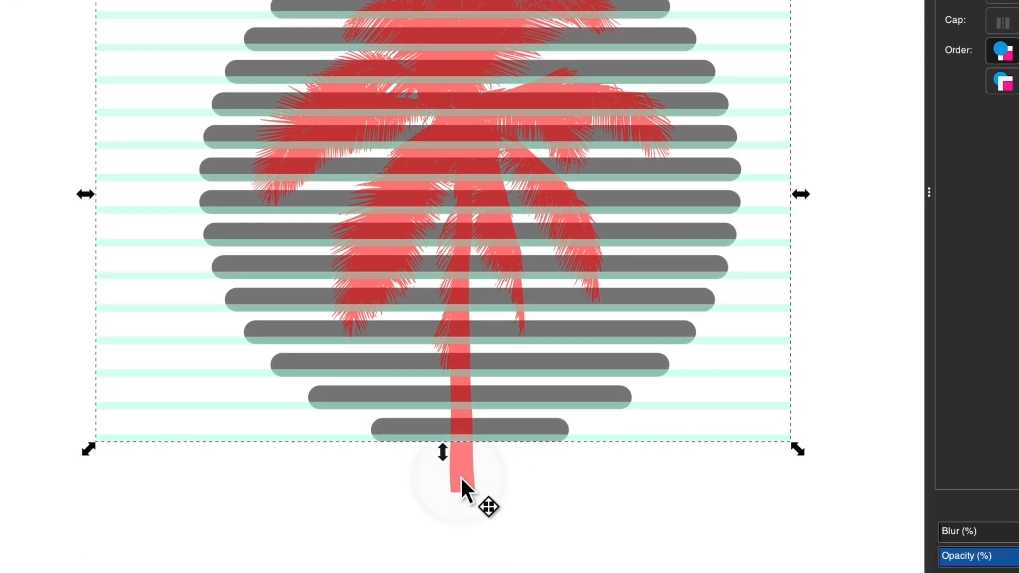
pyautogui.keyDown('shift'); pyautogui.click(492, 520); pyautogui.keyUp('shift')
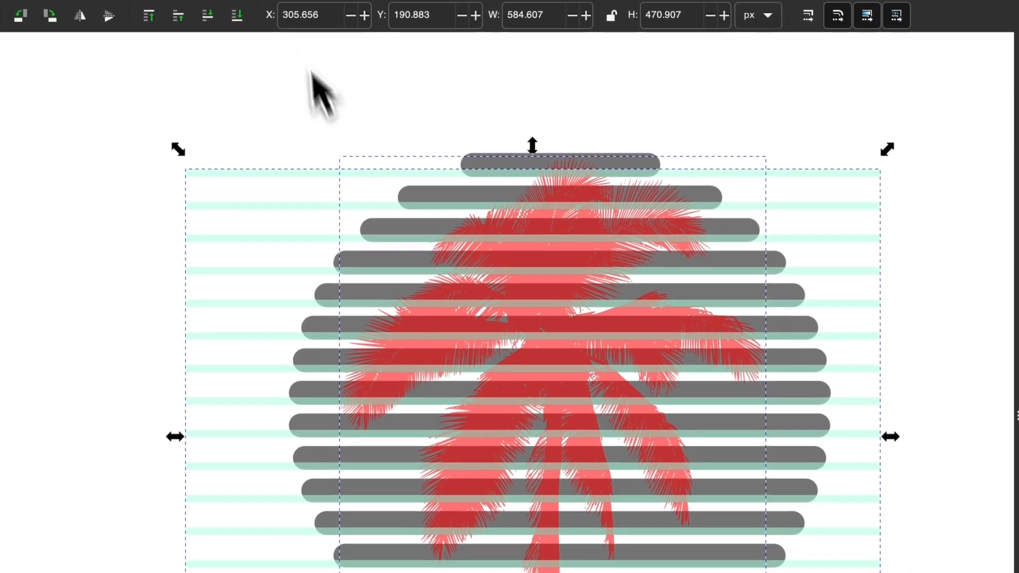
pyautogui.moveTo(234, 1)
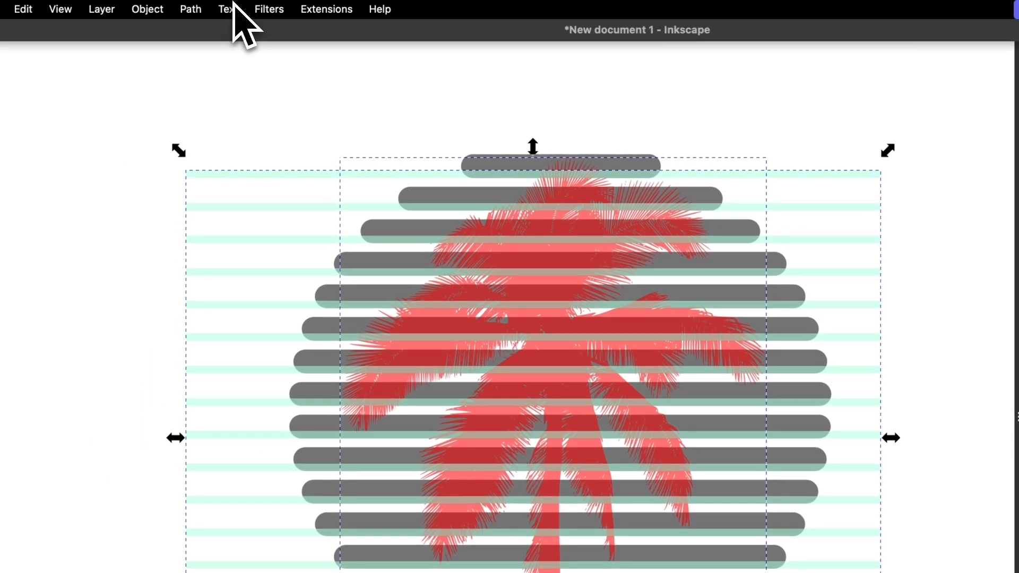
pyautogui.click(197, 9)
pyautogui.click(225, 106)
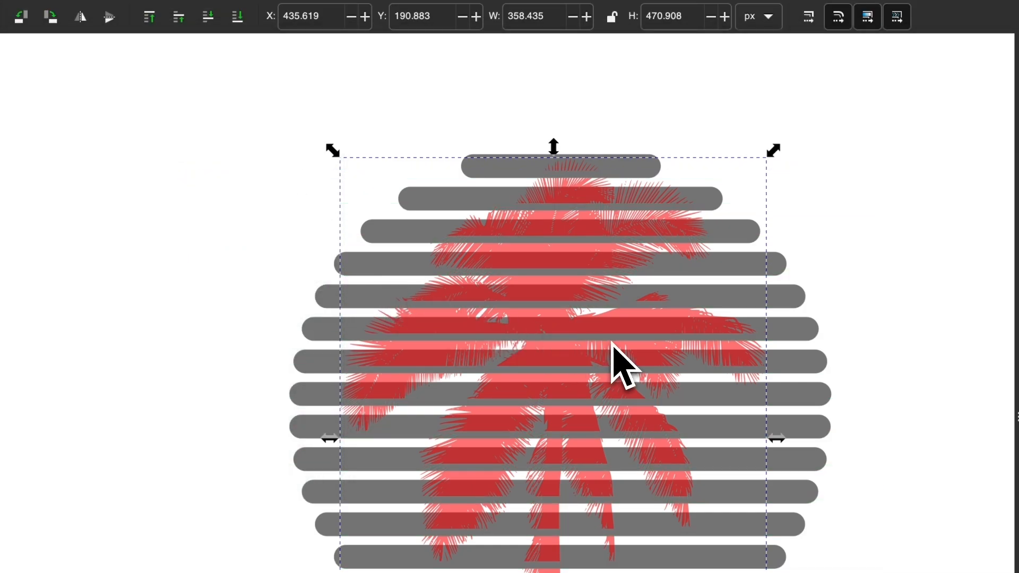
# Cut the sliced palm silhouette out of the grey striped circle with a path Difference
pyautogui.hotkey('ctrl', 'shift', 'f')
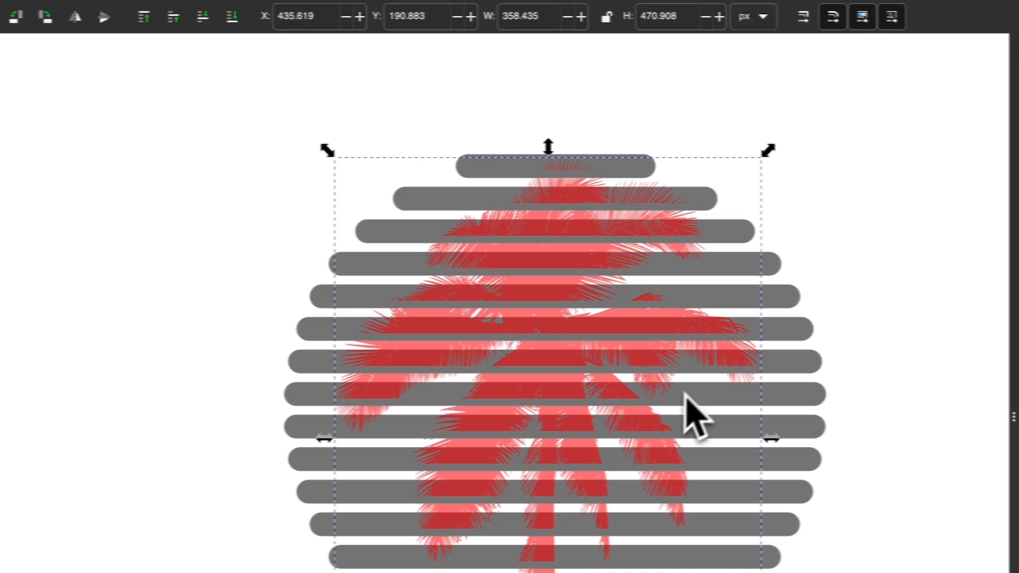
pyautogui.keyDown('shift'); pyautogui.click(731, 298); pyautogui.keyUp('shift')
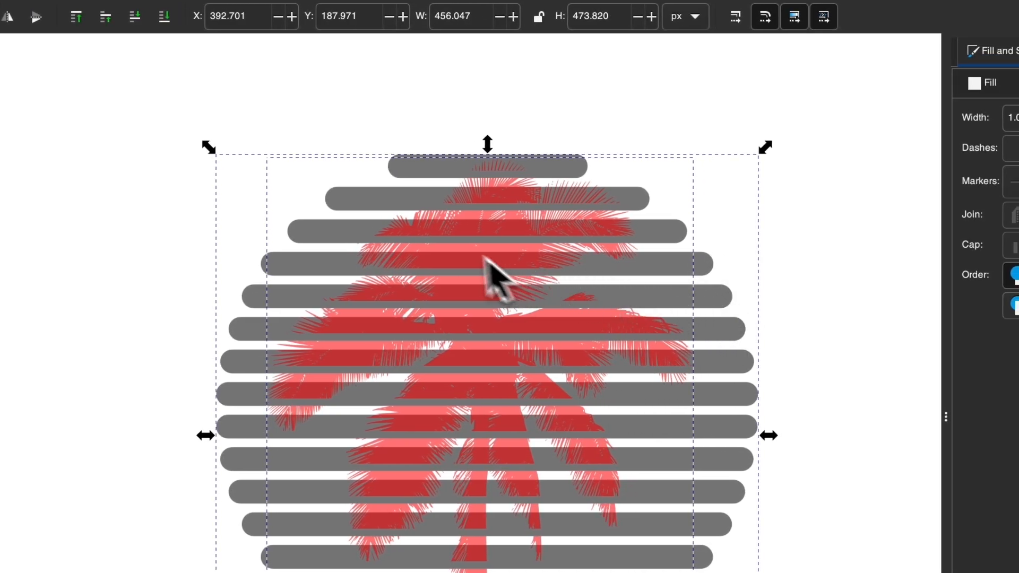
pyautogui.moveTo(271, 9)
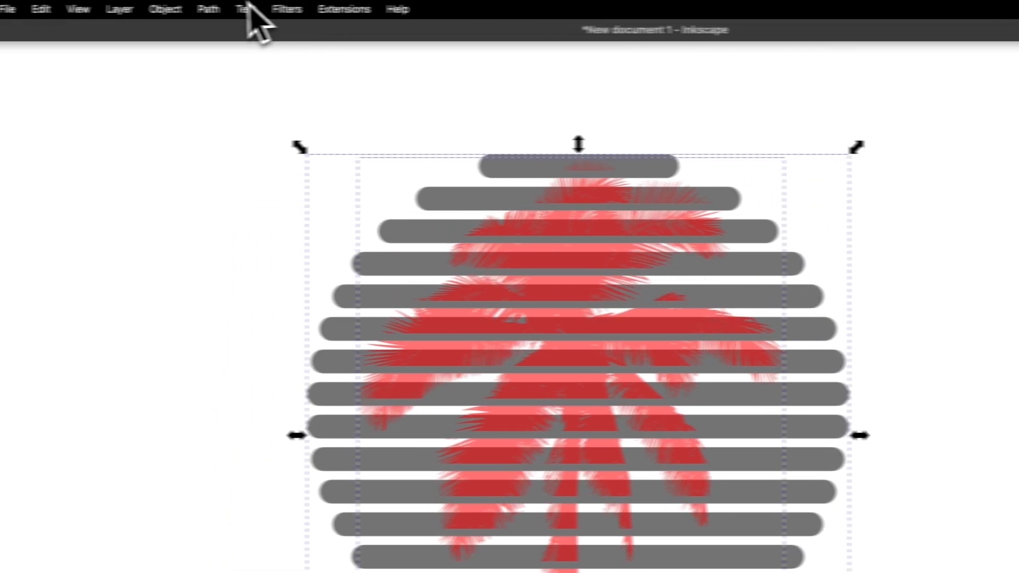
pyautogui.click(119, 8)
pyautogui.click(314, 113)
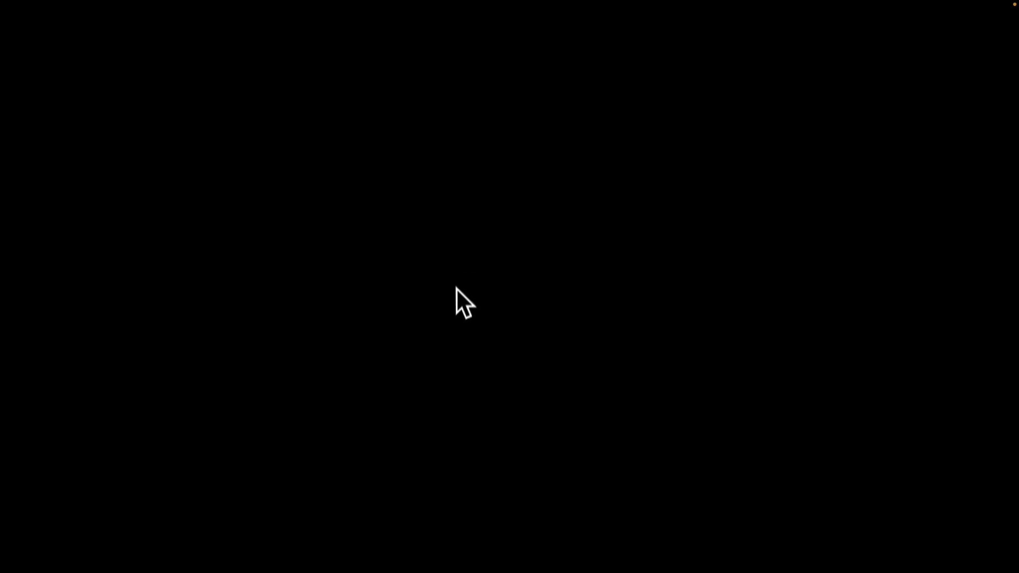
# Set the striped circle's opacity to 100% and fill it with a light magenta pink from the palette
pyautogui.scroll(-1, 455, 298)
pyautogui.hscroll(2, 456, 298)
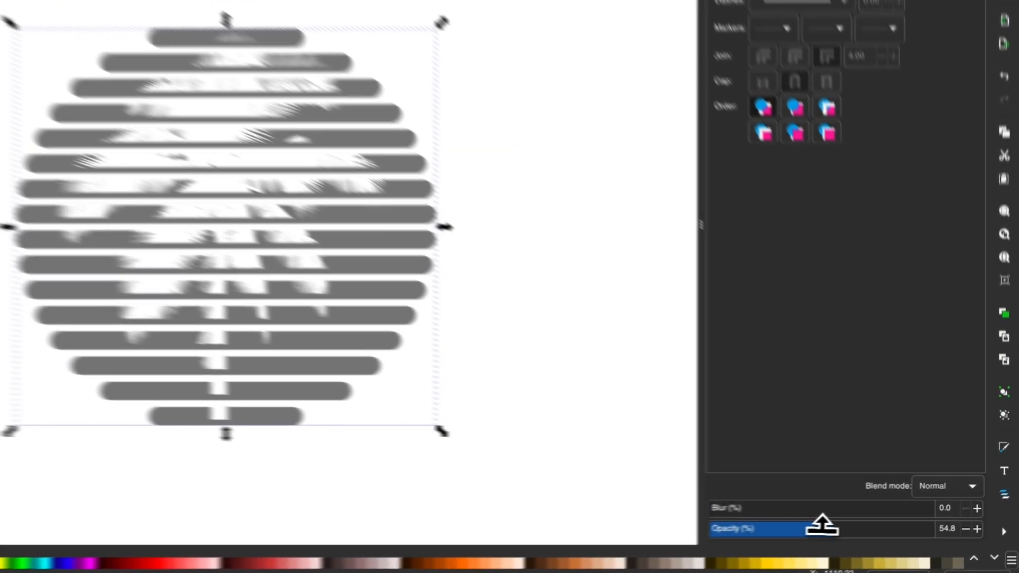
pyautogui.moveTo(868, 521); pyautogui.dragTo(934, 536)
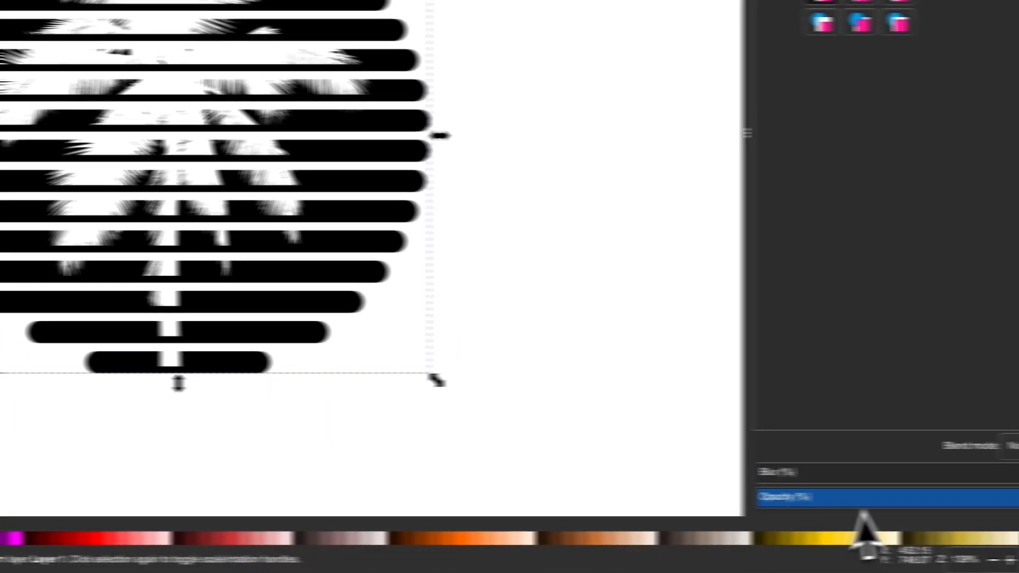
pyautogui.click(991, 539)
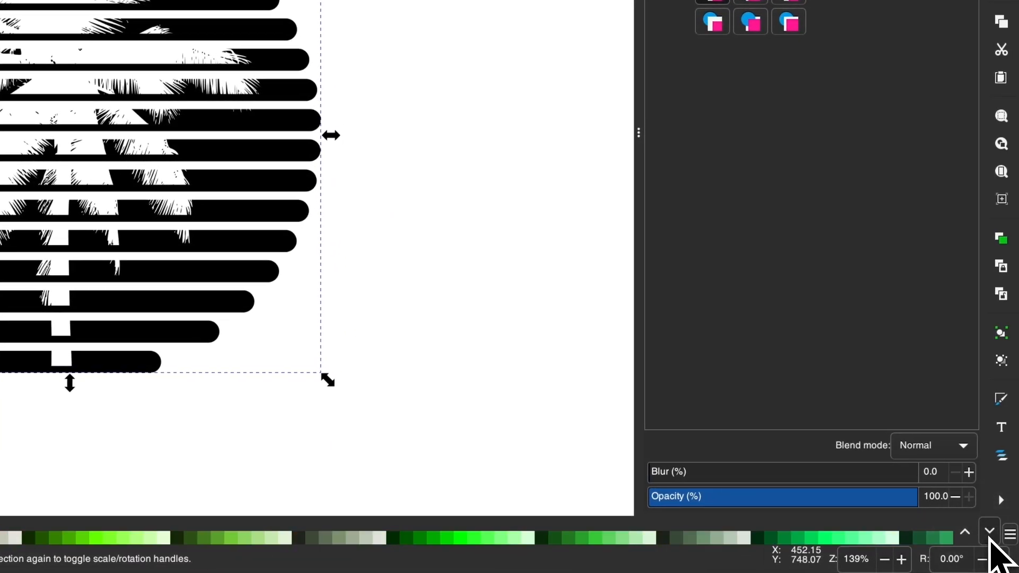
pyautogui.click(989, 539)
pyautogui.click(990, 539)
pyautogui.click(989, 538)
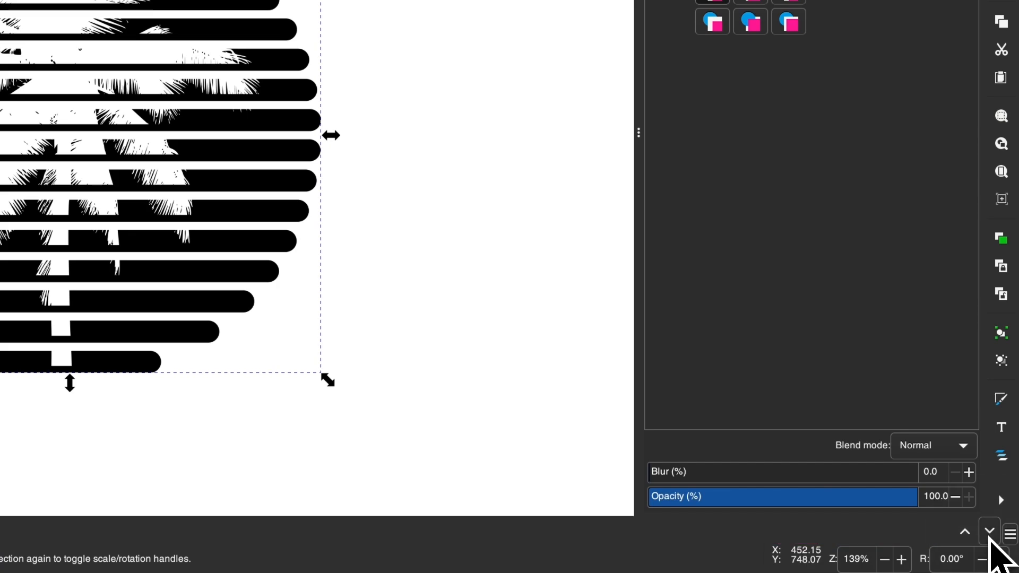
pyautogui.click(968, 535)
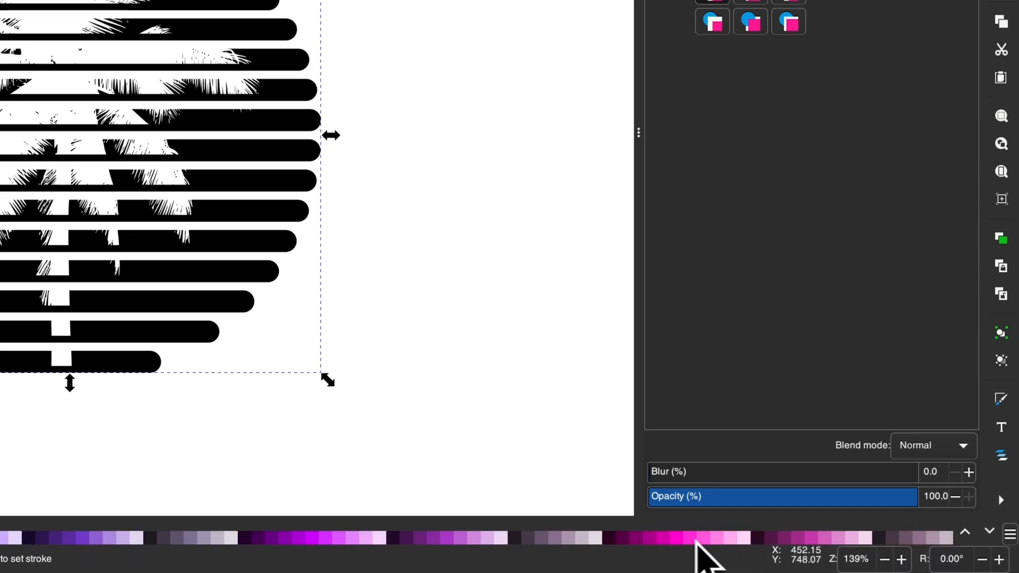
pyautogui.click(722, 539)
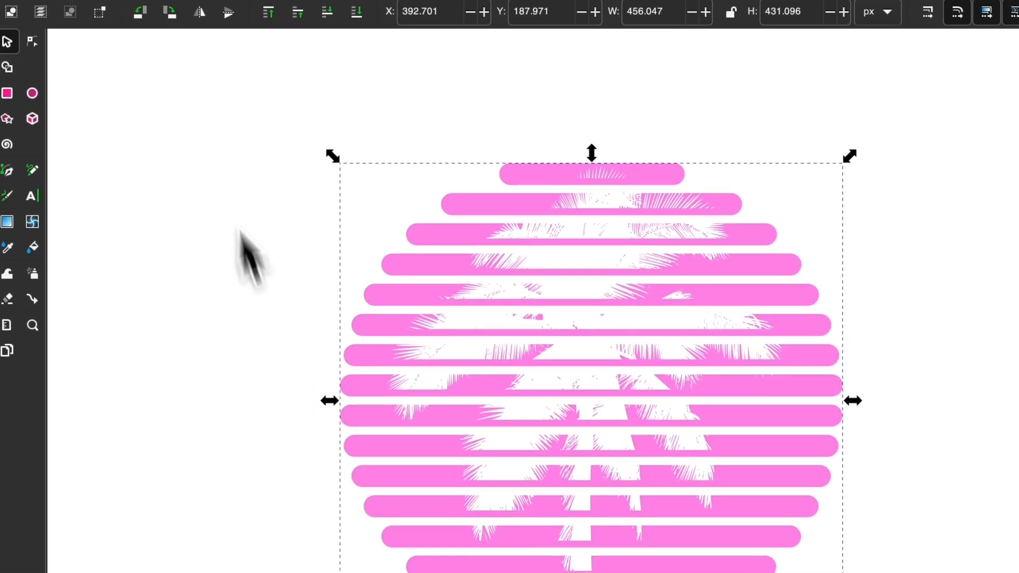
# Change the document's desk color to dark navy 101b3500 in Document Properties and copy its RGBA code
pyautogui.click(113, 9)
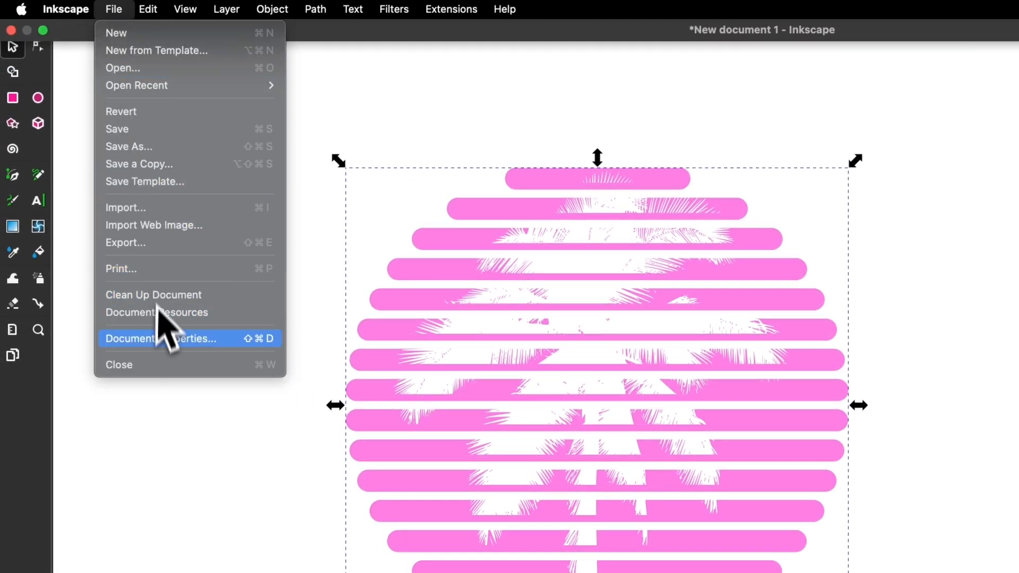
pyautogui.click(159, 342)
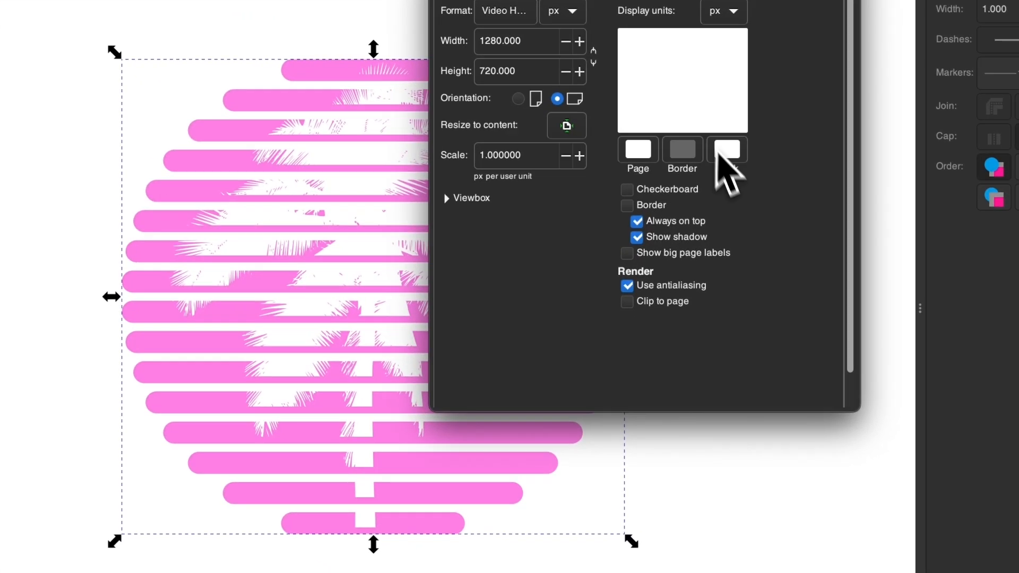
pyautogui.click(727, 153)
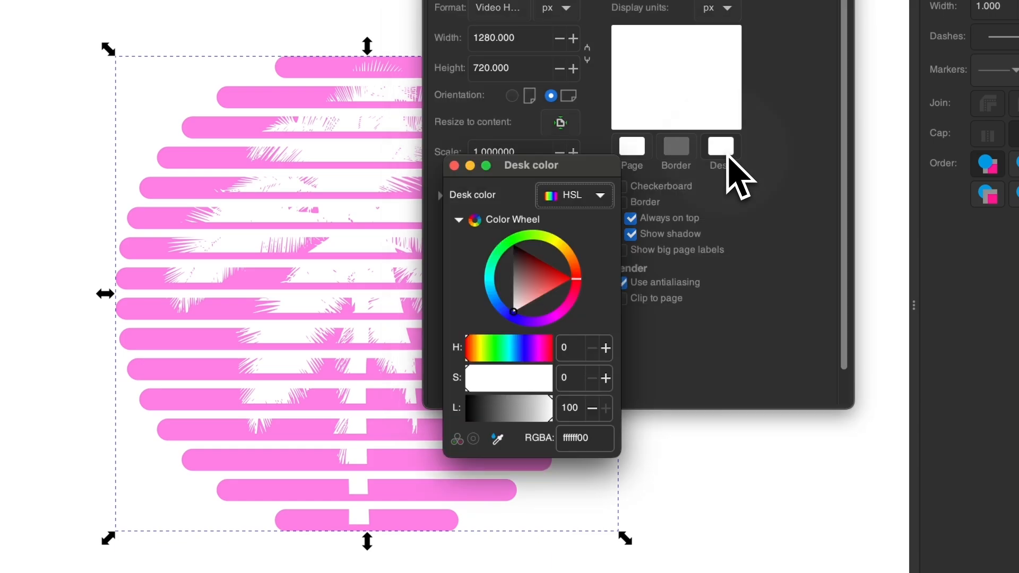
pyautogui.moveTo(550, 406); pyautogui.dragTo(489, 418)
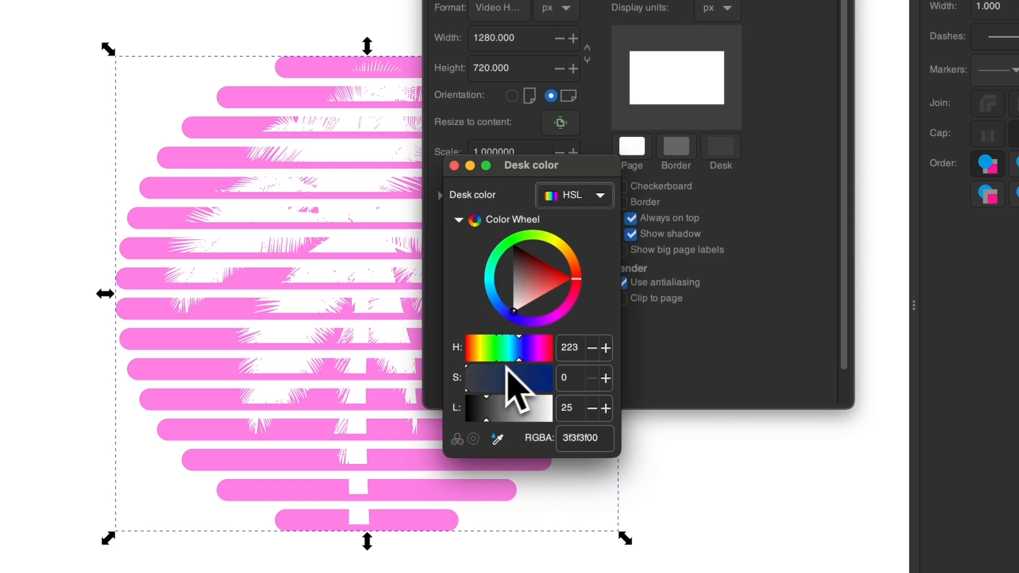
pyautogui.moveTo(508, 367); pyautogui.dragTo(499, 378)
pyautogui.moveTo(489, 417); pyautogui.dragTo(502, 377)
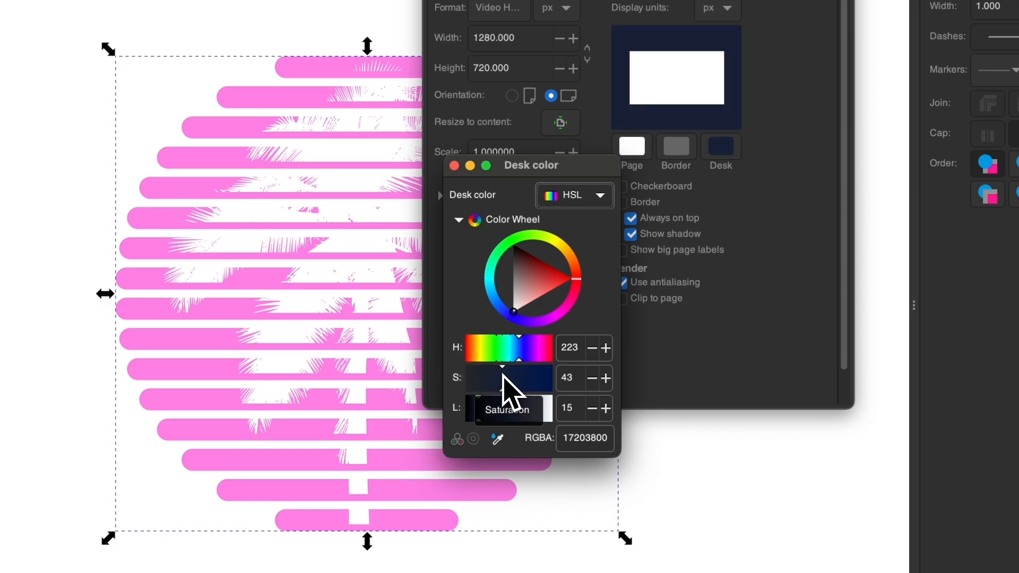
pyautogui.moveTo(479, 416); pyautogui.dragTo(477, 417)
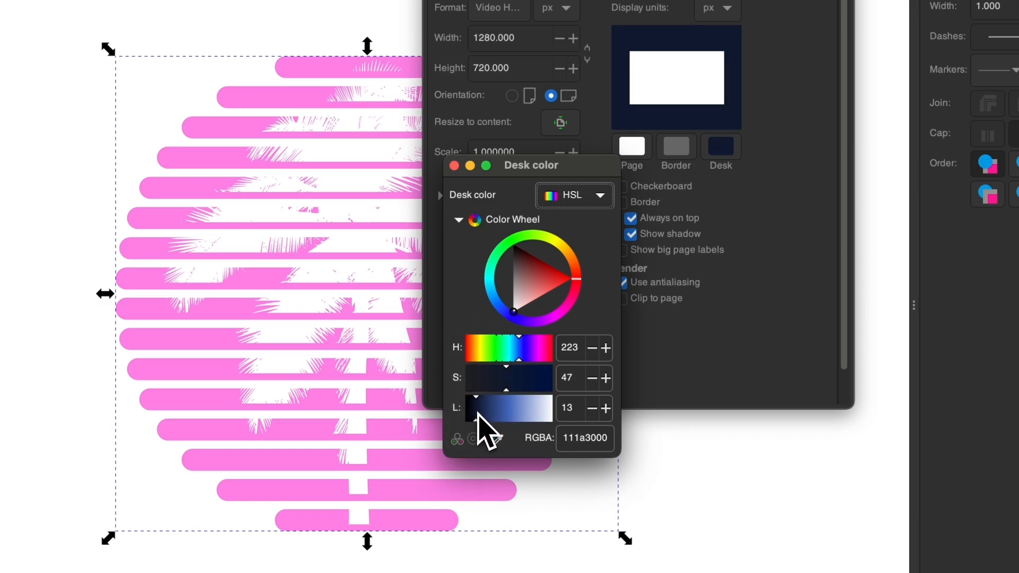
pyautogui.rightClick(582, 445)
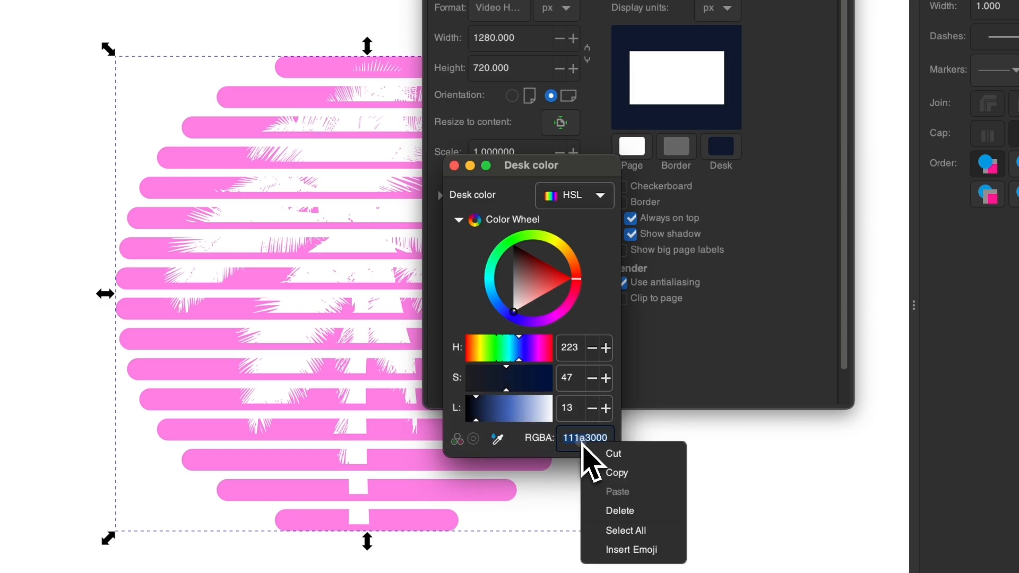
pyautogui.click(599, 470)
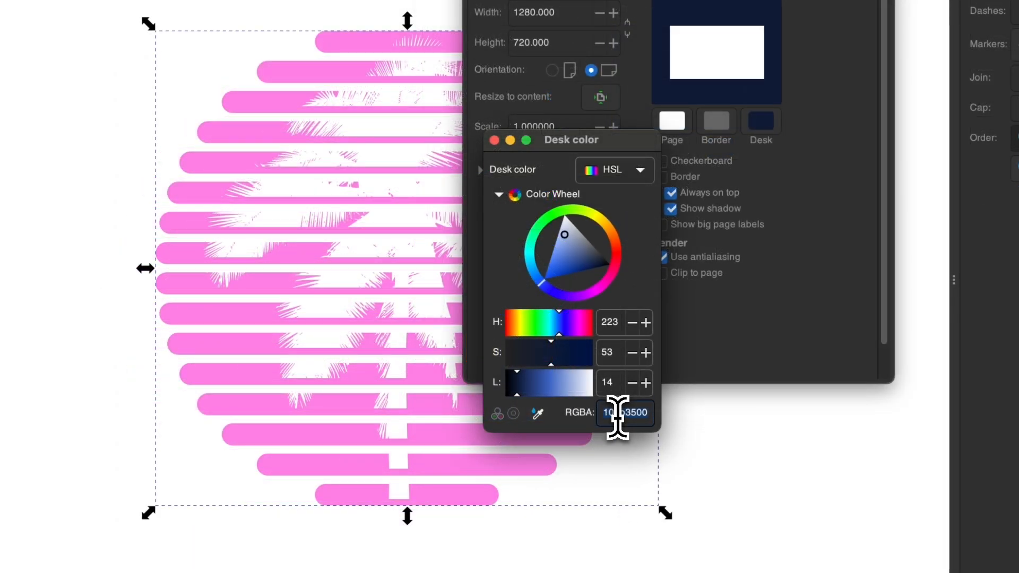
pyautogui.rightClick(619, 417)
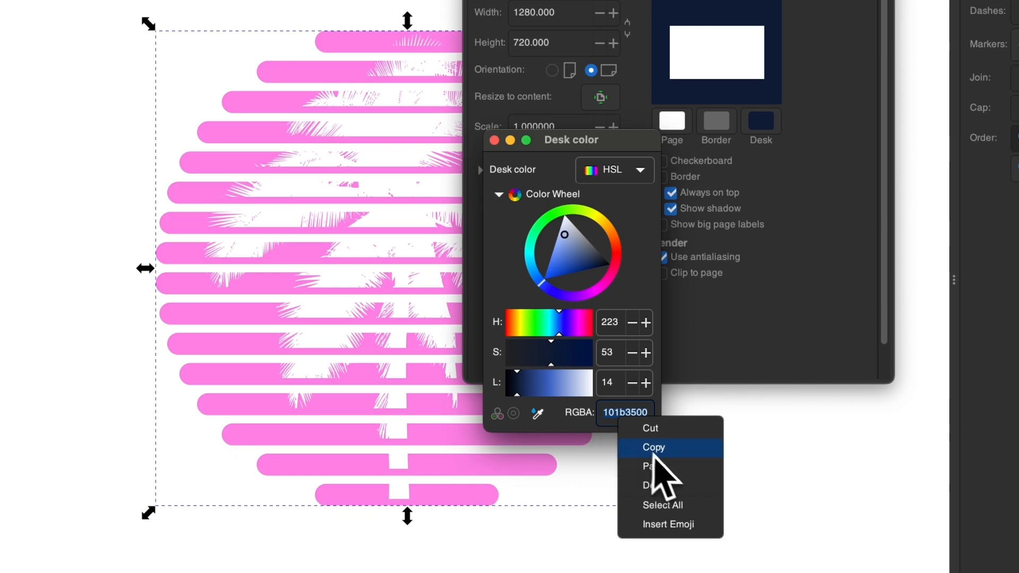
pyautogui.click(654, 450)
pyautogui.click(495, 141)
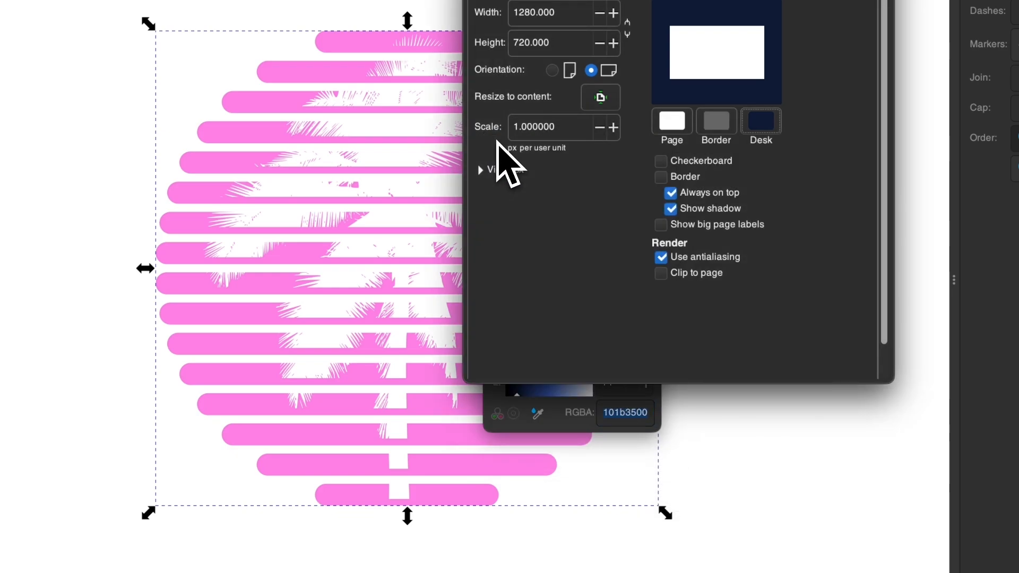
# Set the page background color to the copied RGBA code 101b3500 and close the document properties
pyautogui.click(672, 123)
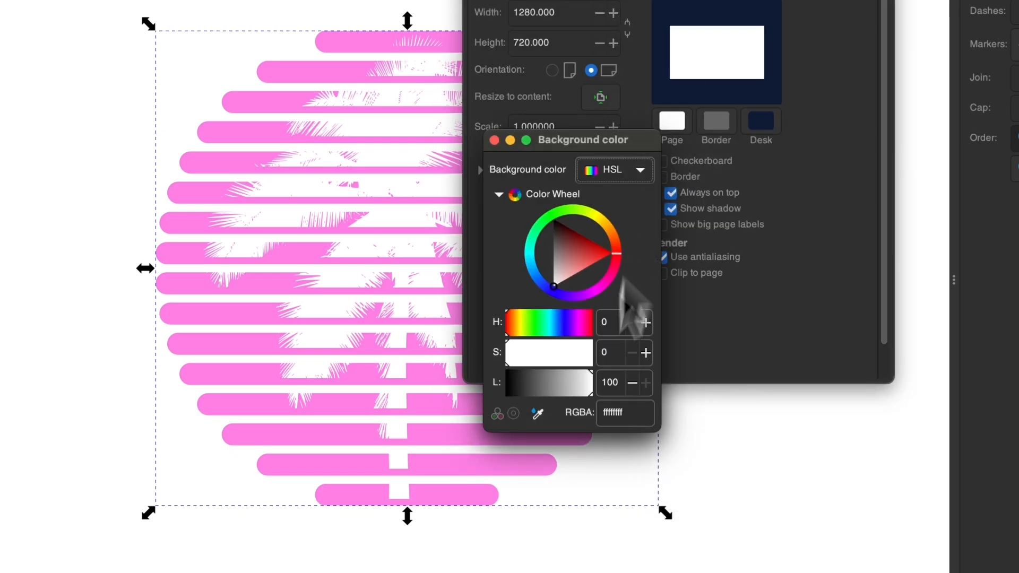
pyautogui.click(611, 413)
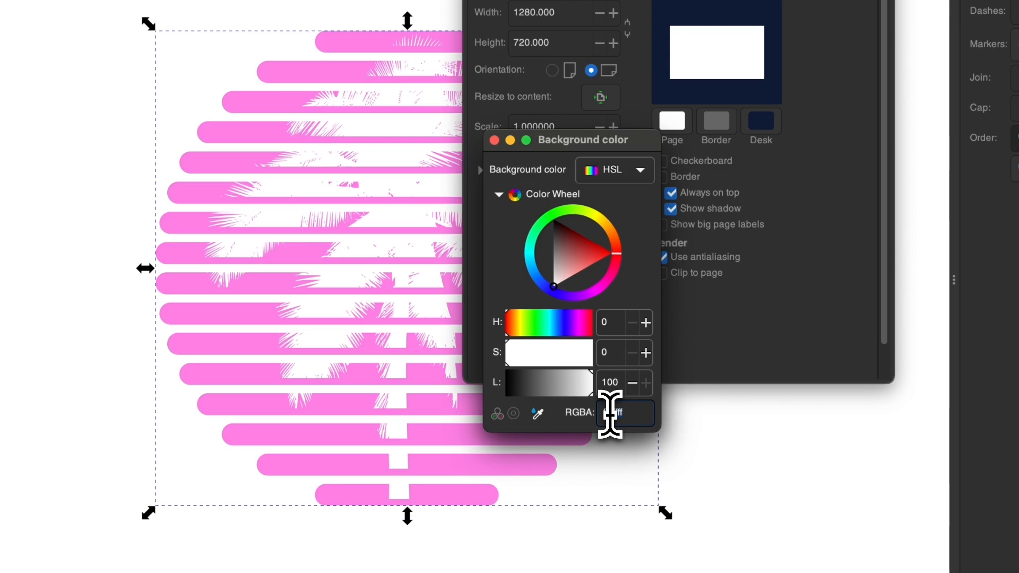
pyautogui.press('super+v')
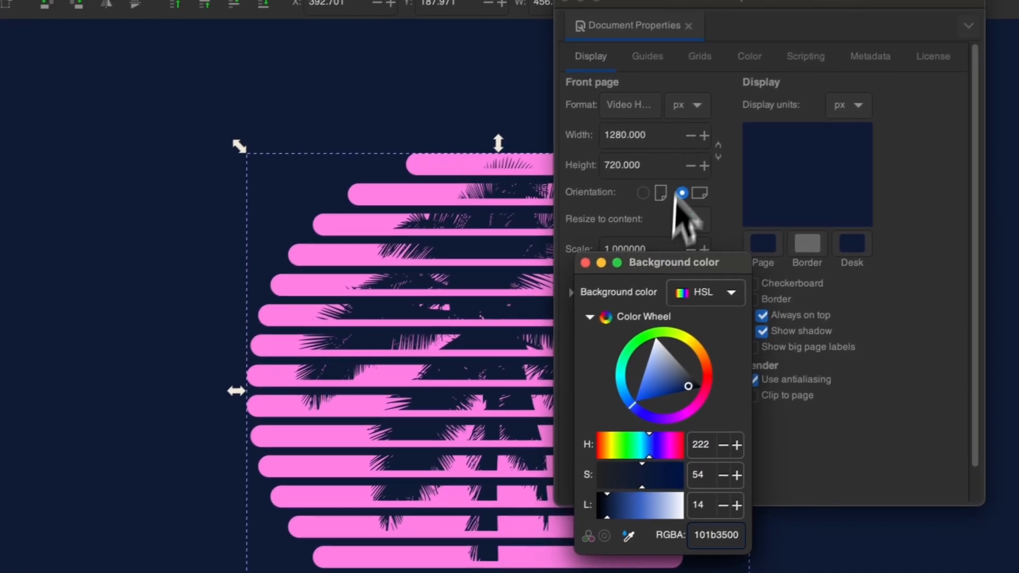
pyautogui.click(677, 33)
# Apply a vertical linear gradient to the striped circle, fading from pink at its top edge to transparent near the bottom
pyautogui.hscroll(-2, 601, 396)
pyautogui.hscroll(2, 601, 395)
pyautogui.scroll(-1, 601, 395)
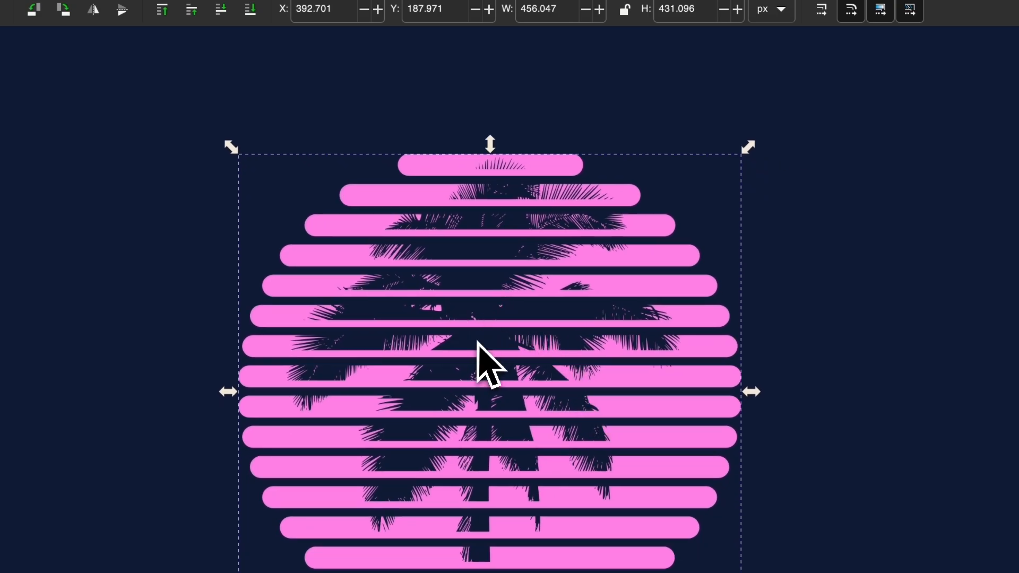
pyautogui.hscroll(-2, 477, 341)
pyautogui.scroll(1, 477, 340)
pyautogui.click(14, 205)
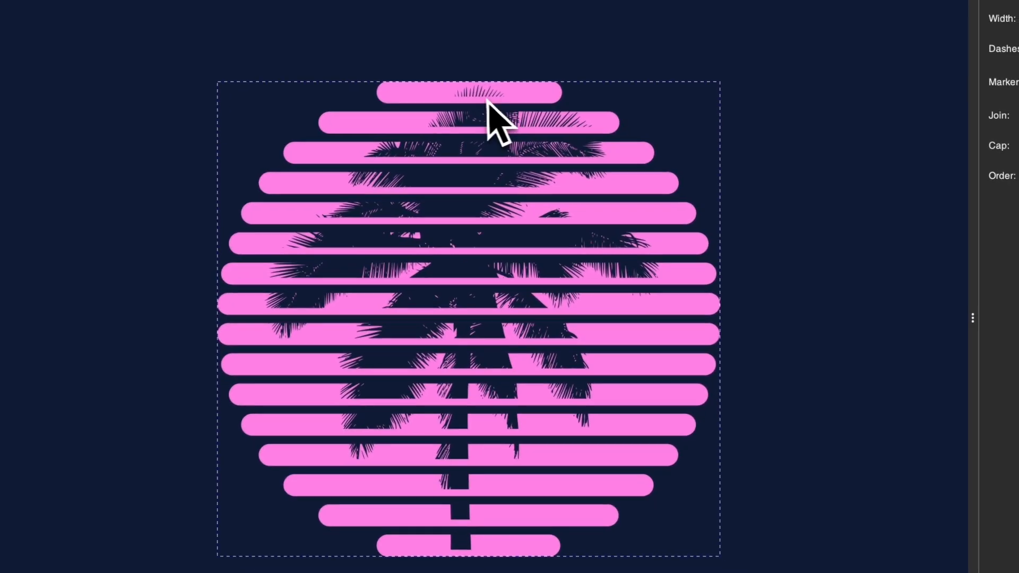
pyautogui.moveTo(474, 85); pyautogui.dragTo(473, 487)
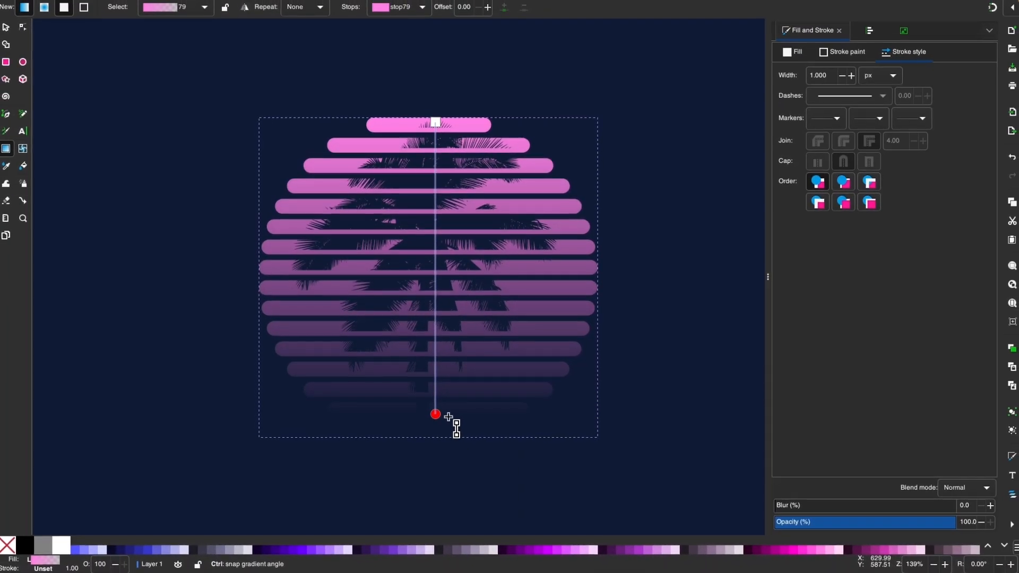
pyautogui.moveTo(434, 409)
pyautogui.mouseDown()
pyautogui.moveTo(435, 164)
pyautogui.moveTo(435, 414)
pyautogui.mouseUp()
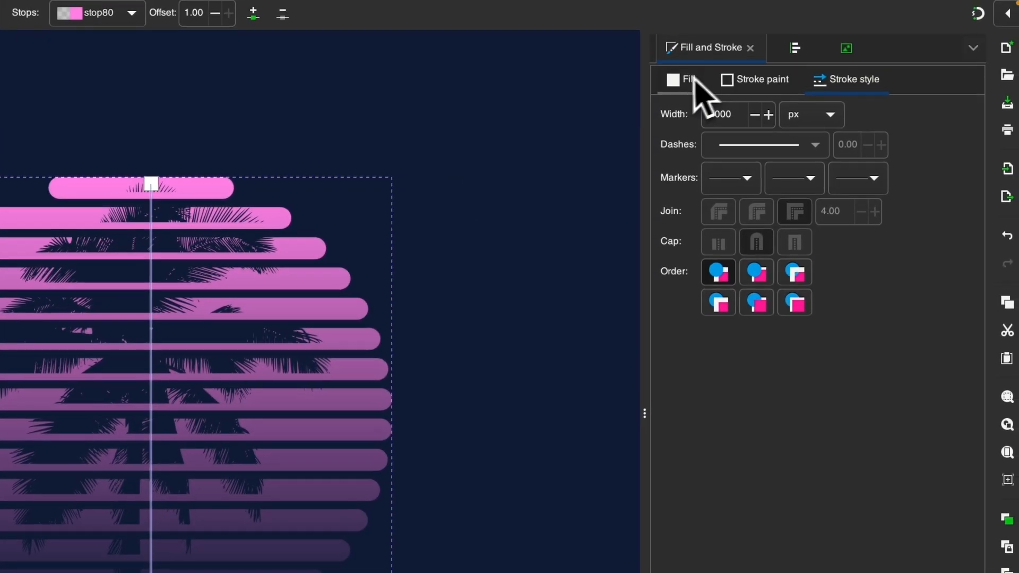
# Shift the gradient's opaque pink stop to offset 0.24 and add another stop at offset 0.00
pyautogui.click(689, 84)
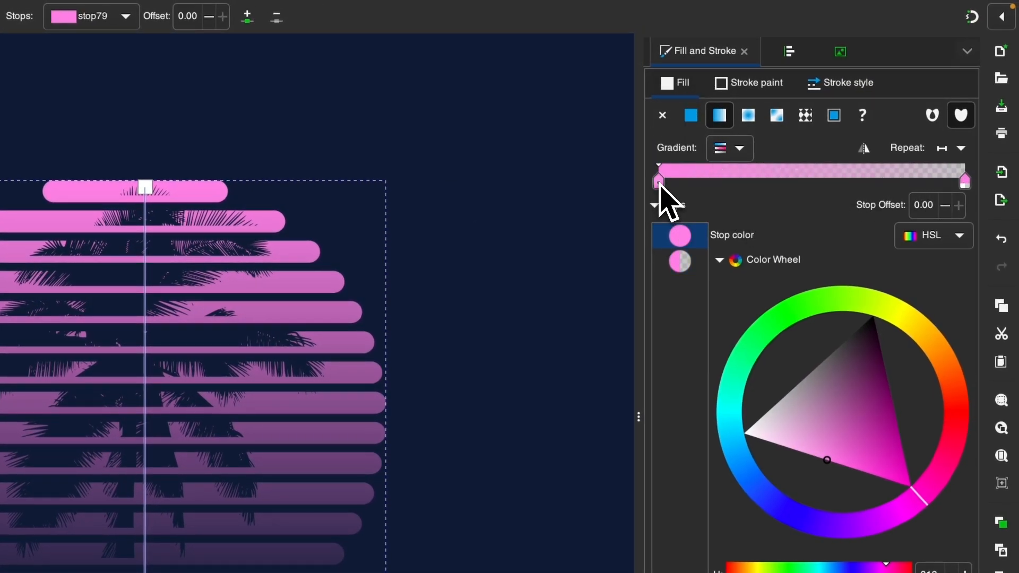
pyautogui.moveTo(770, 196); pyautogui.dragTo(733, 193)
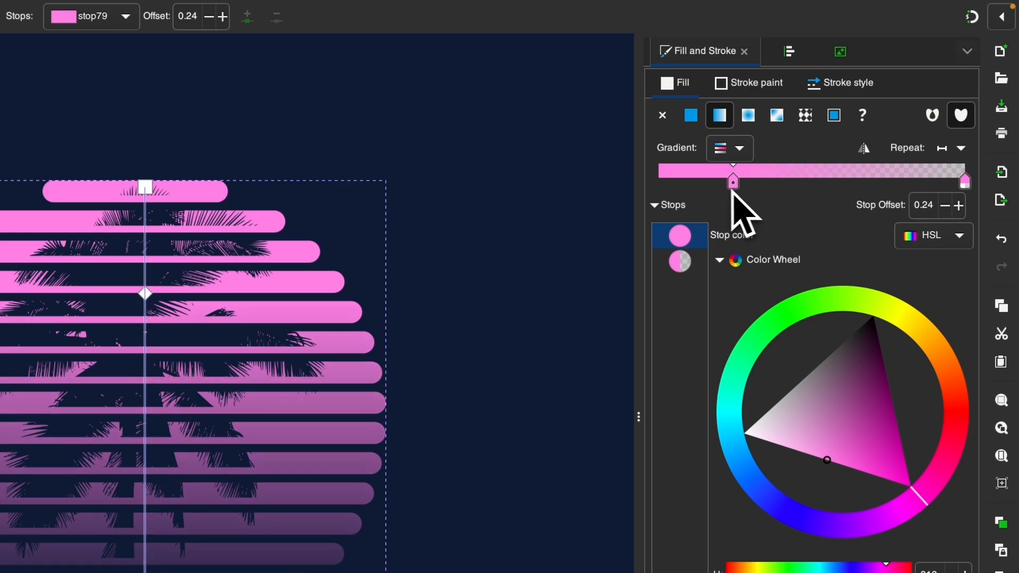
pyautogui.click(670, 179)
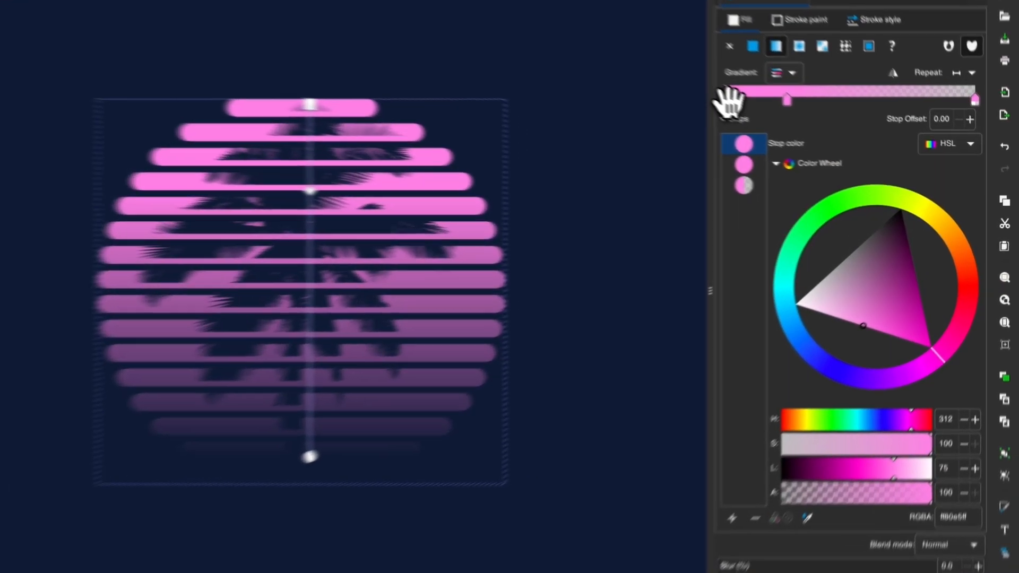
# Recolor the gradient's first stop to blue with hue 218 and saturation 100, and darken it slightly
pyautogui.click(779, 120)
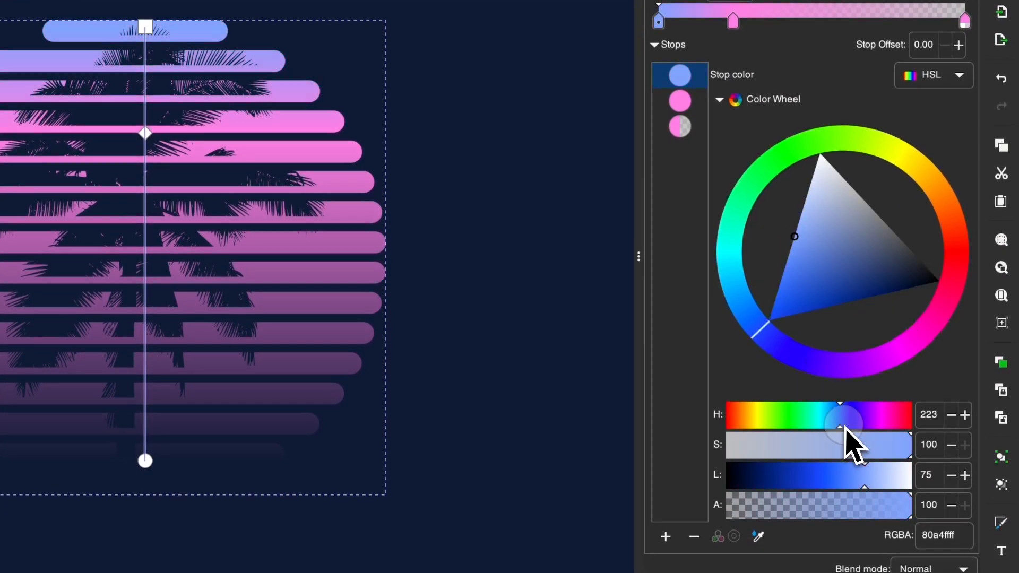
pyautogui.moveTo(846, 430)
pyautogui.mouseDown()
pyautogui.moveTo(826, 432)
pyautogui.moveTo(846, 432)
pyautogui.moveTo(841, 424)
pyautogui.mouseUp()
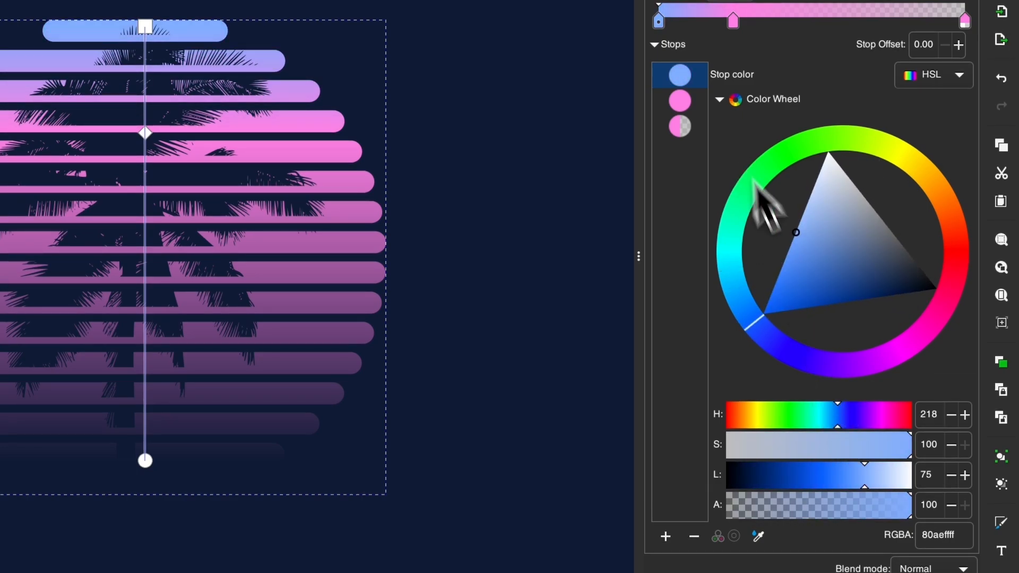
pyautogui.moveTo(870, 487); pyautogui.dragTo(851, 479)
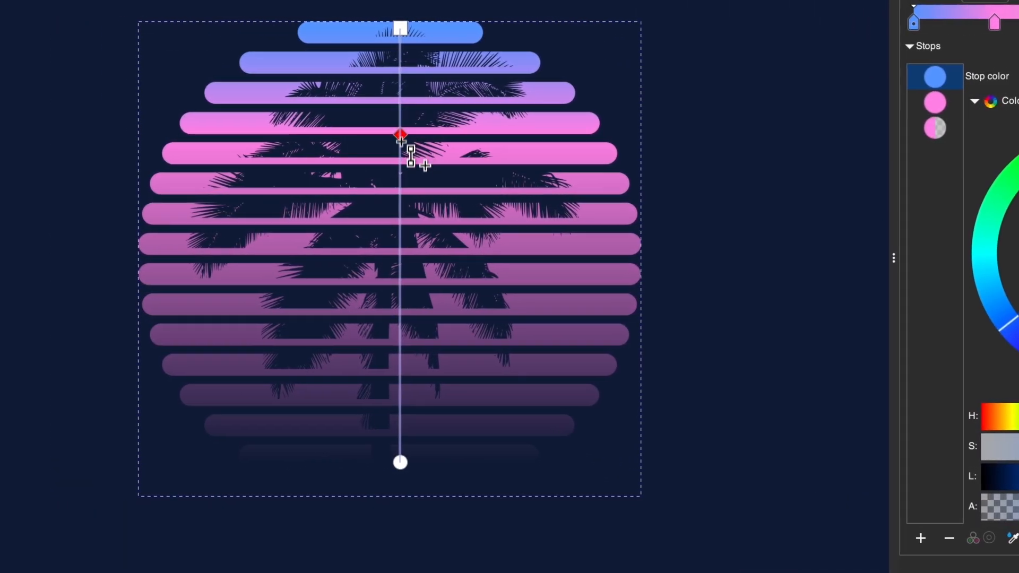
# Slide the middle pink stop down the gradient line to offset 0.60, keeping the transparent end near the circle's bottom
pyautogui.moveTo(145, 132); pyautogui.dragTo(141, 209)
pyautogui.moveTo(405, 198); pyautogui.dragTo(402, 192)
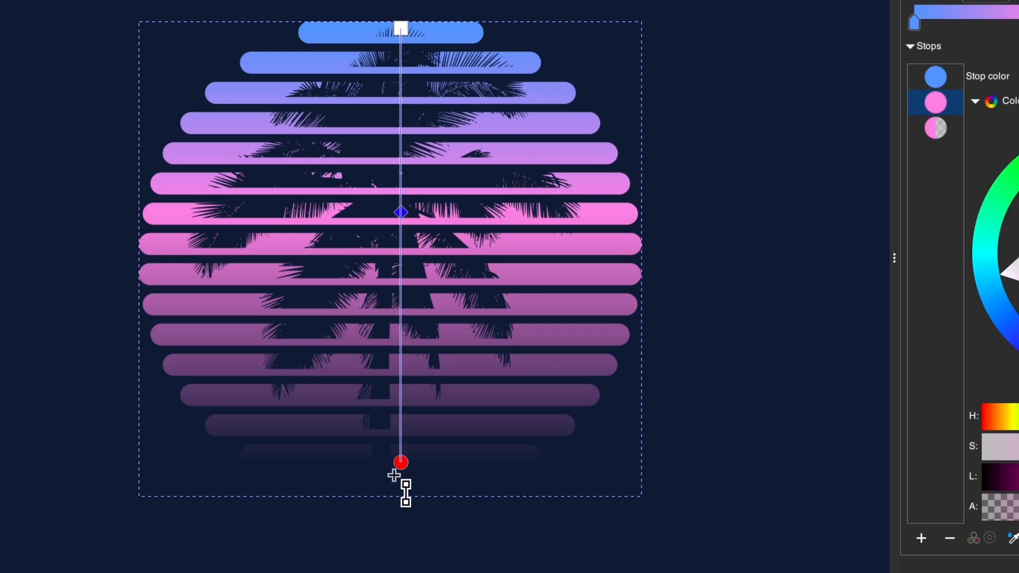
pyautogui.moveTo(399, 468); pyautogui.dragTo(409, 350)
pyautogui.moveTo(407, 394); pyautogui.dragTo(408, 469)
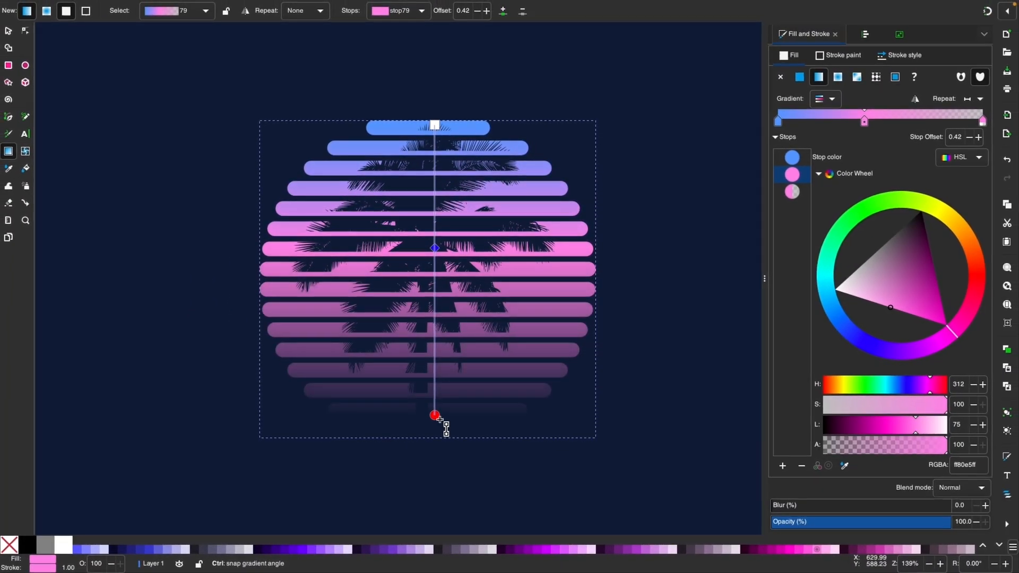
pyautogui.moveTo(440, 420); pyautogui.dragTo(449, 396)
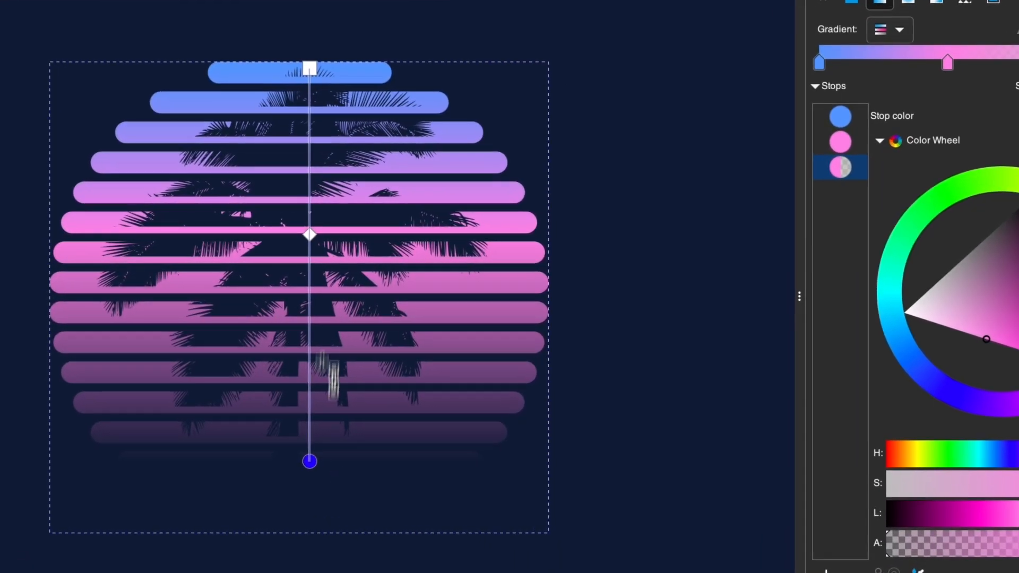
pyautogui.click(309, 234)
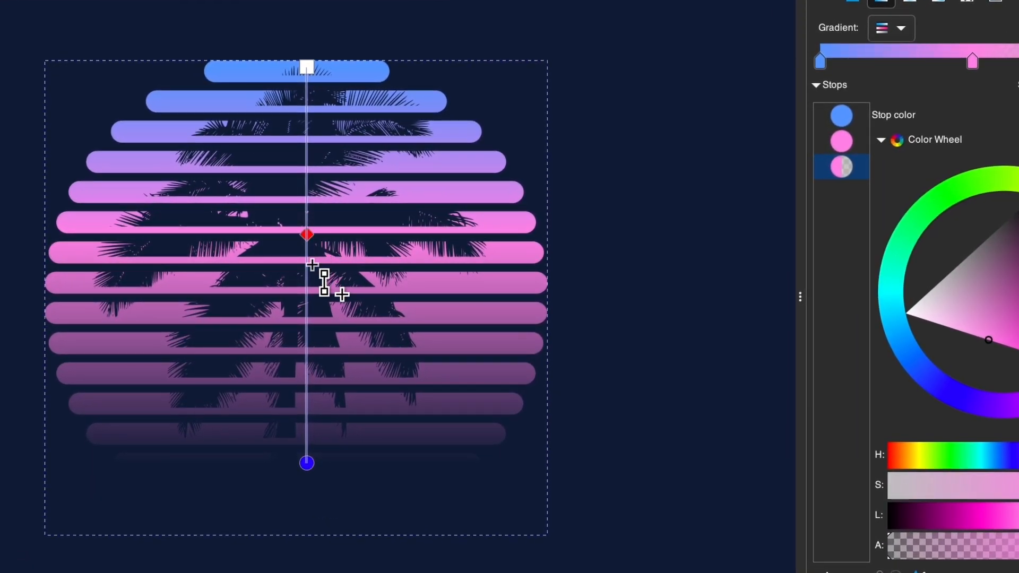
pyautogui.moveTo(312, 264); pyautogui.dragTo(315, 300)
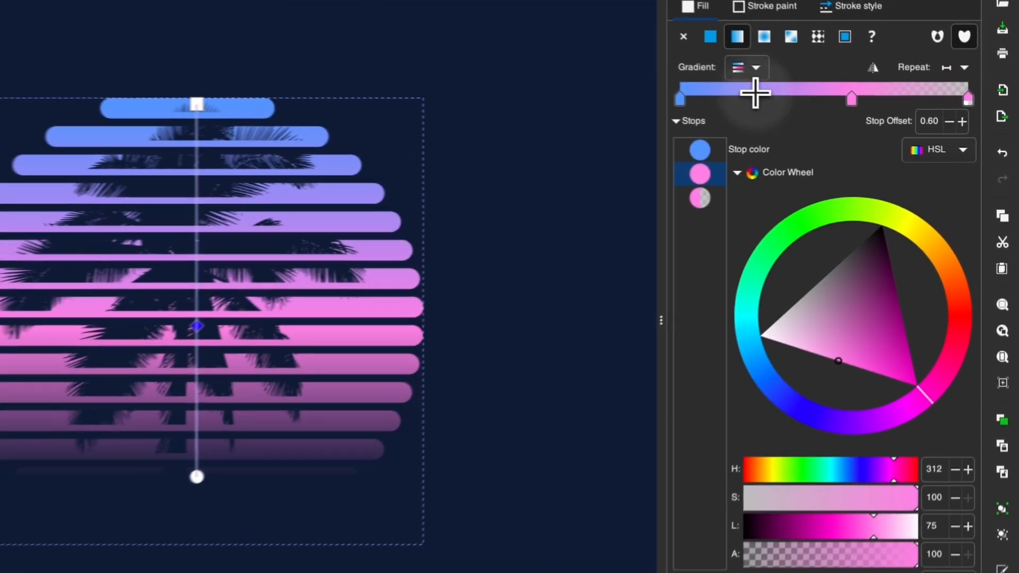
# Add a gradient stop at offset 0.26 between the blue and pink stops and color it pale yellow
pyautogui.doubleClick(830, 118)
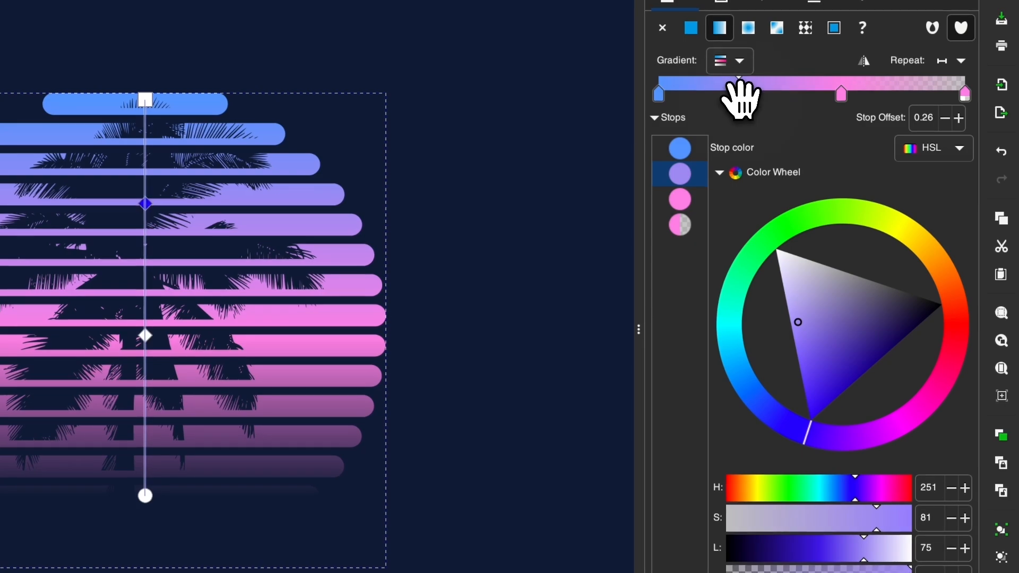
pyautogui.click(813, 409)
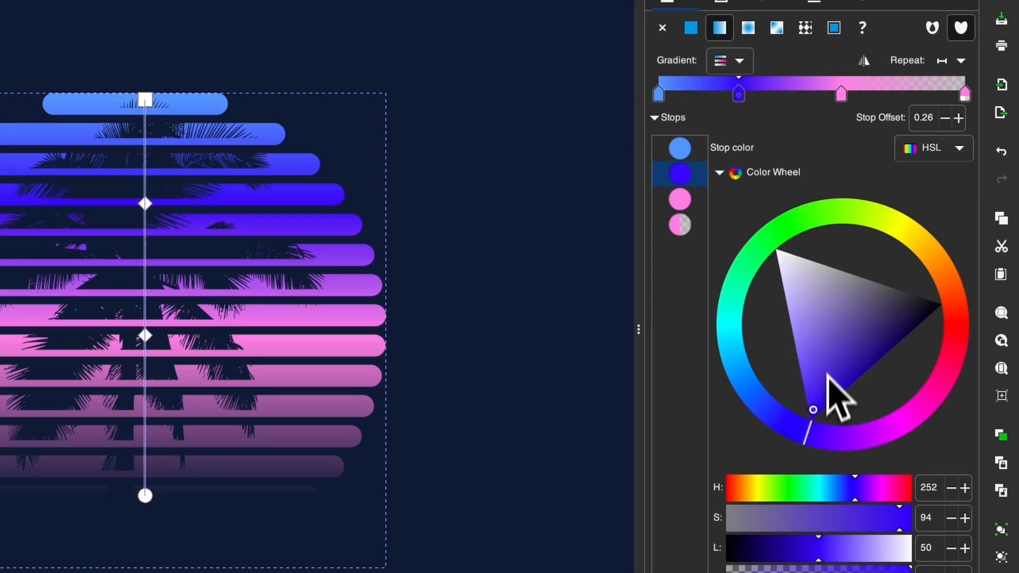
pyautogui.moveTo(942, 329)
pyautogui.mouseDown()
pyautogui.moveTo(903, 234)
pyautogui.moveTo(885, 295)
pyautogui.moveTo(919, 369)
pyautogui.mouseUp()
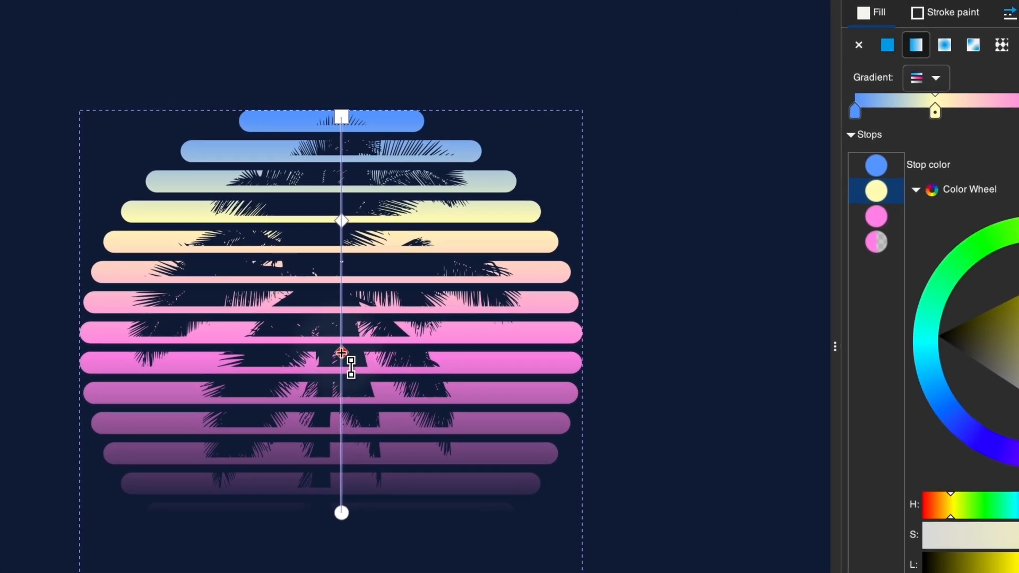
# Extend the gradient's blue start above the circle and reposition the yellow and pink stops closer together along the line
pyautogui.moveTo(145, 335); pyautogui.dragTo(146, 371)
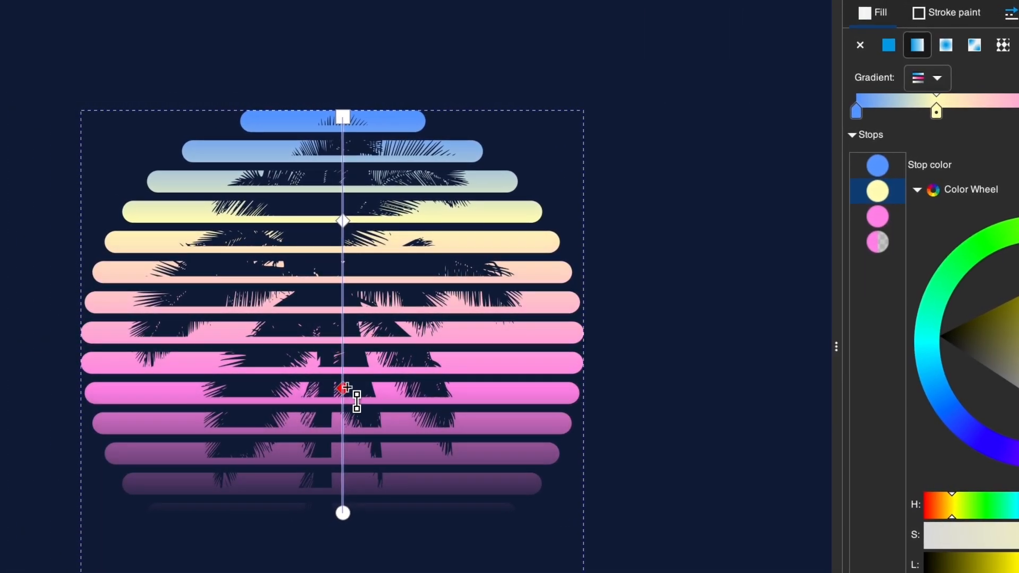
pyautogui.moveTo(345, 388); pyautogui.dragTo(346, 389)
pyautogui.scroll(-1, 343, 122)
pyautogui.scroll(2, 341, 120)
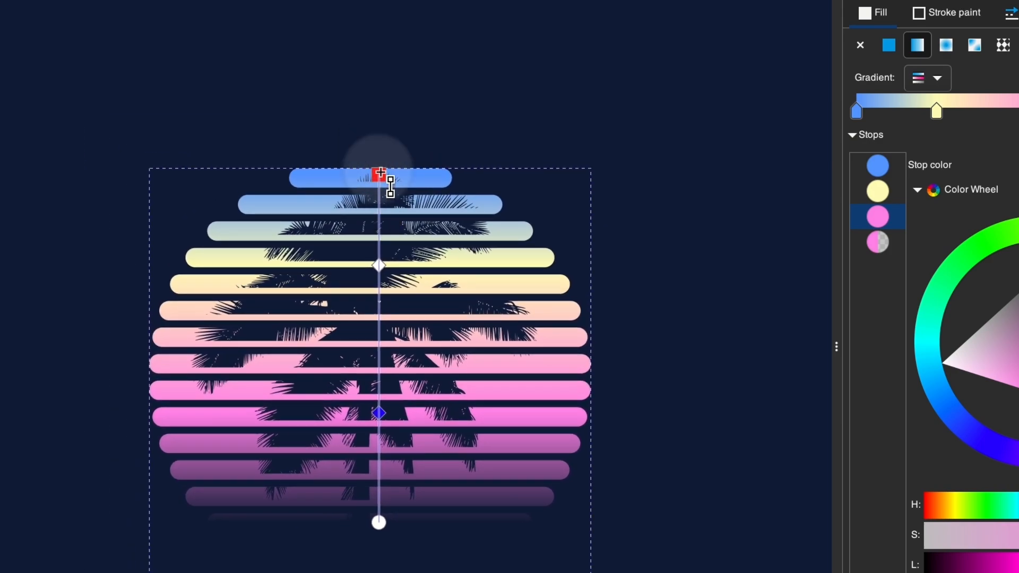
pyautogui.moveTo(381, 172); pyautogui.dragTo(386, 107)
pyautogui.click(385, 110)
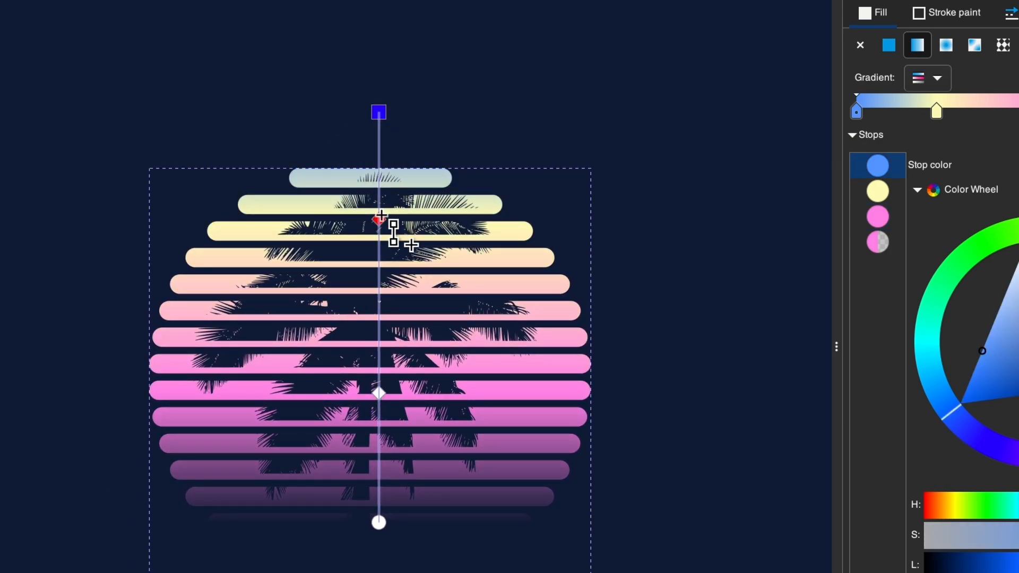
pyautogui.moveTo(382, 227)
pyautogui.mouseDown()
pyautogui.moveTo(389, 287)
pyautogui.moveTo(390, 278)
pyautogui.mouseUp()
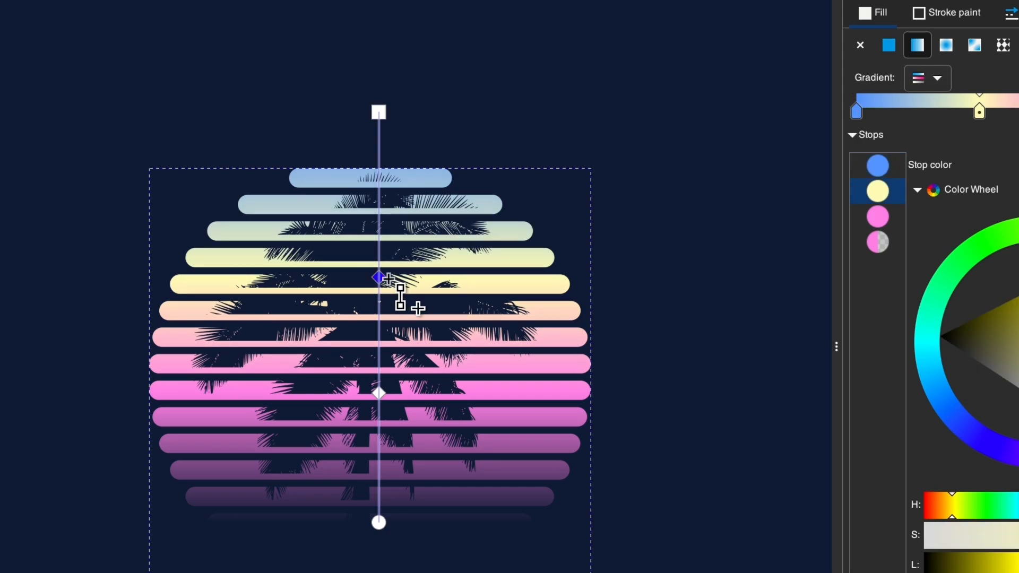
pyautogui.moveTo(378, 396); pyautogui.dragTo(379, 351)
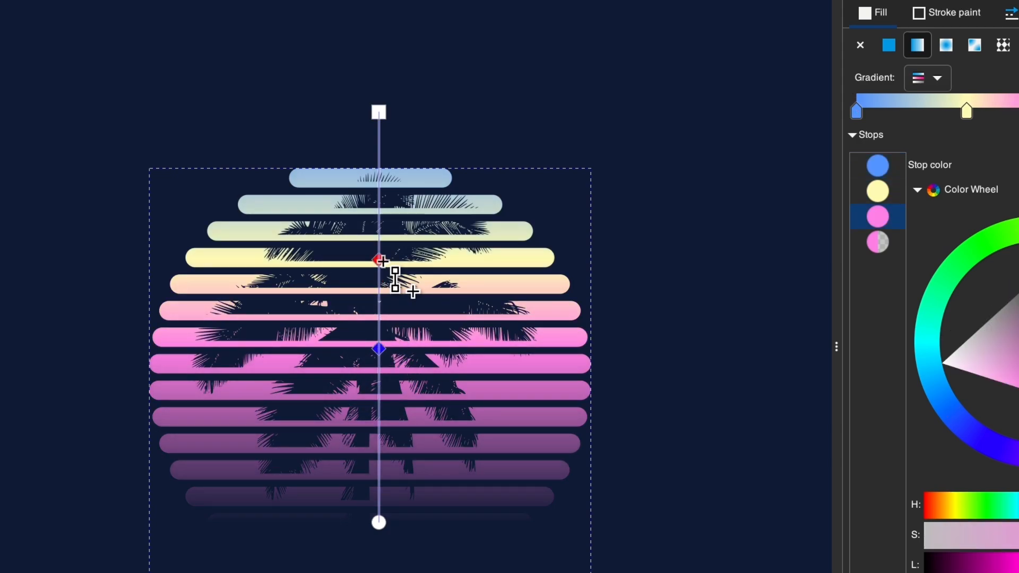
# Place the yellow gradient stop at offset 0.40 and change its color to a light peach
pyautogui.click(379, 277)
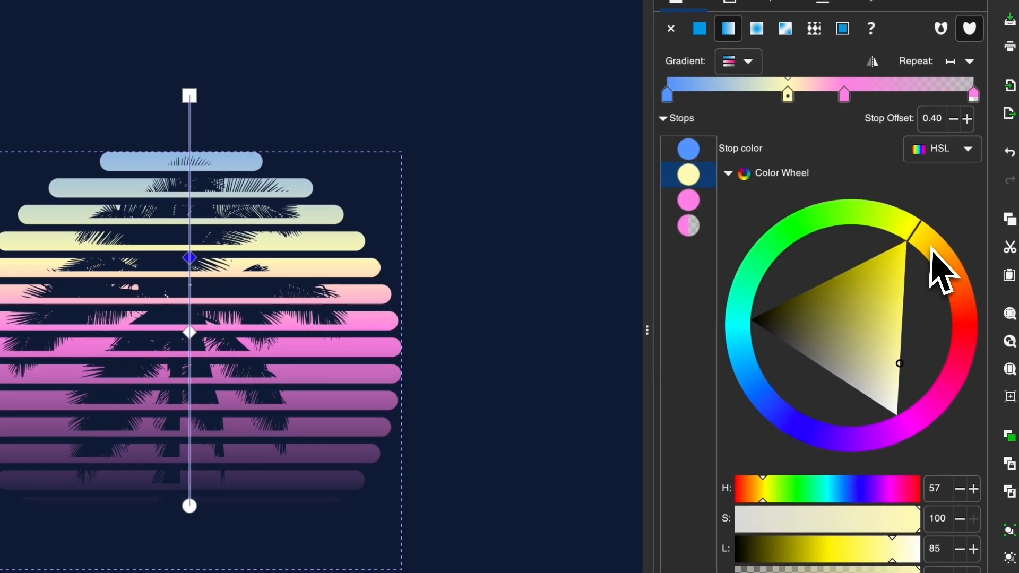
pyautogui.moveTo(994, 255)
pyautogui.mouseDown()
pyautogui.moveTo(987, 240)
pyautogui.moveTo(1018, 272)
pyautogui.mouseUp()
pyautogui.moveTo(943, 263); pyautogui.dragTo(947, 296)
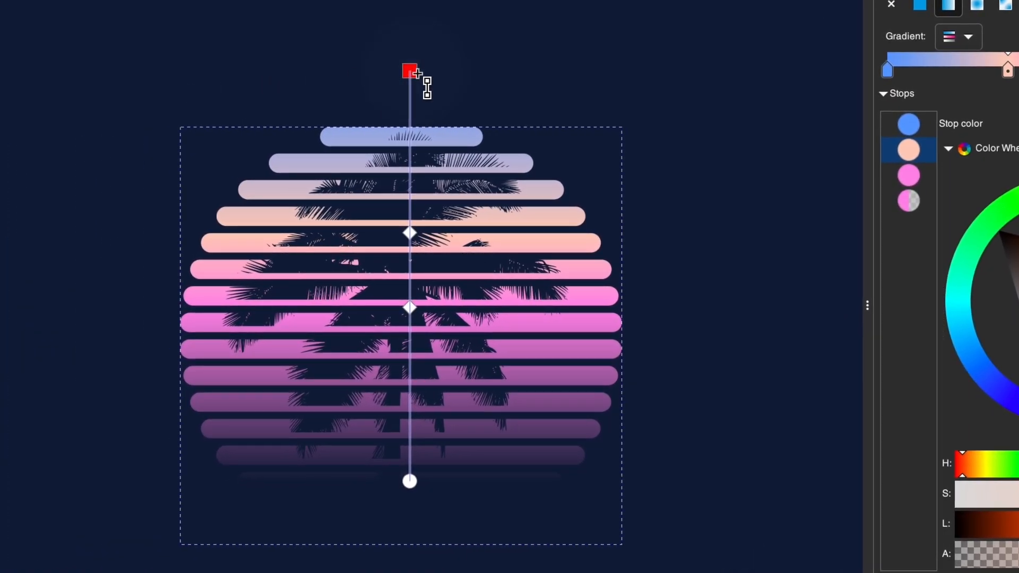
# Pull the gradient's blue start closer to the circle's top edge and fine-tune its transparent end near the bottom
pyautogui.moveTo(418, 73); pyautogui.dragTo(419, 102)
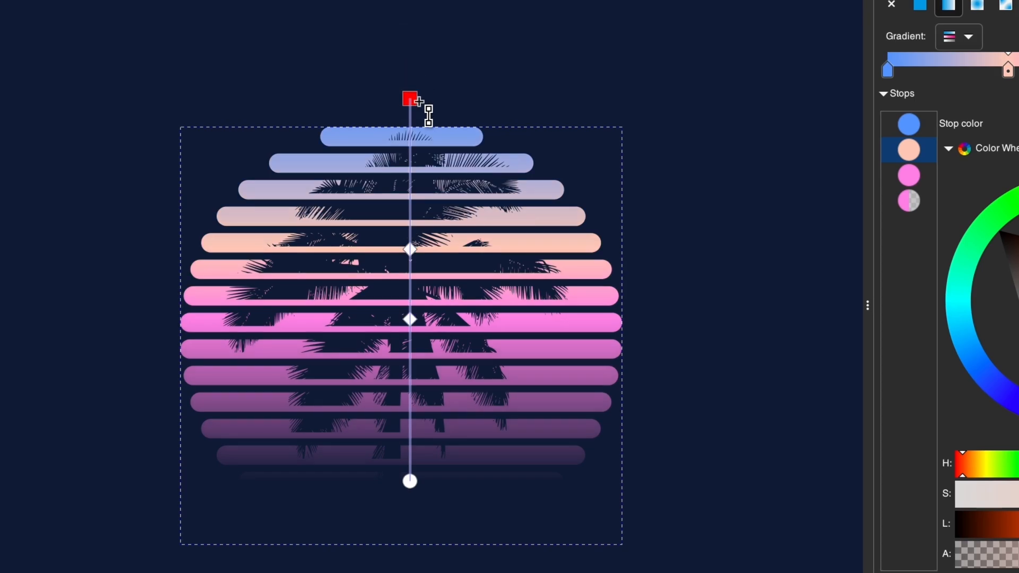
pyautogui.click(419, 100)
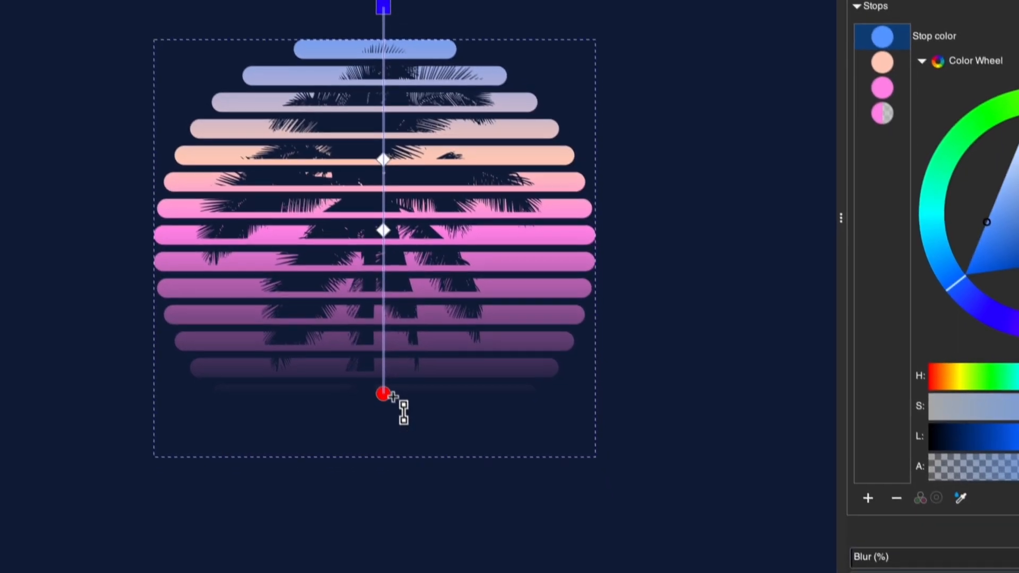
pyautogui.moveTo(417, 484)
pyautogui.mouseDown()
pyautogui.moveTo(421, 455)
pyautogui.moveTo(418, 478)
pyautogui.mouseUp()
pyautogui.click(378, 369)
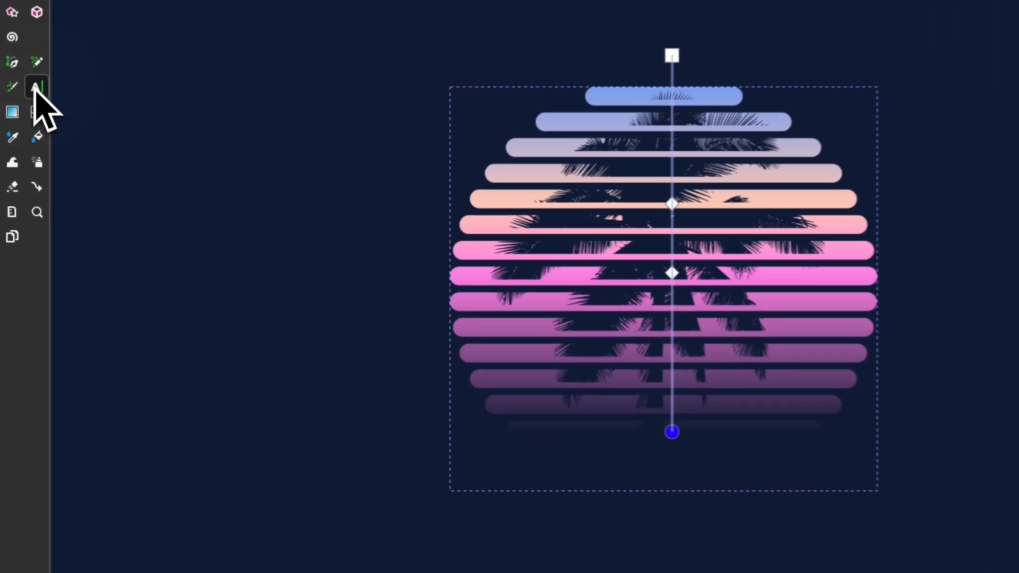
# Add the text "Pacific" below the striped circle and fill it with pale yellow at hue 60, saturation 100, lightness 92
pyautogui.click(24, 134)
pyautogui.click(454, 501)
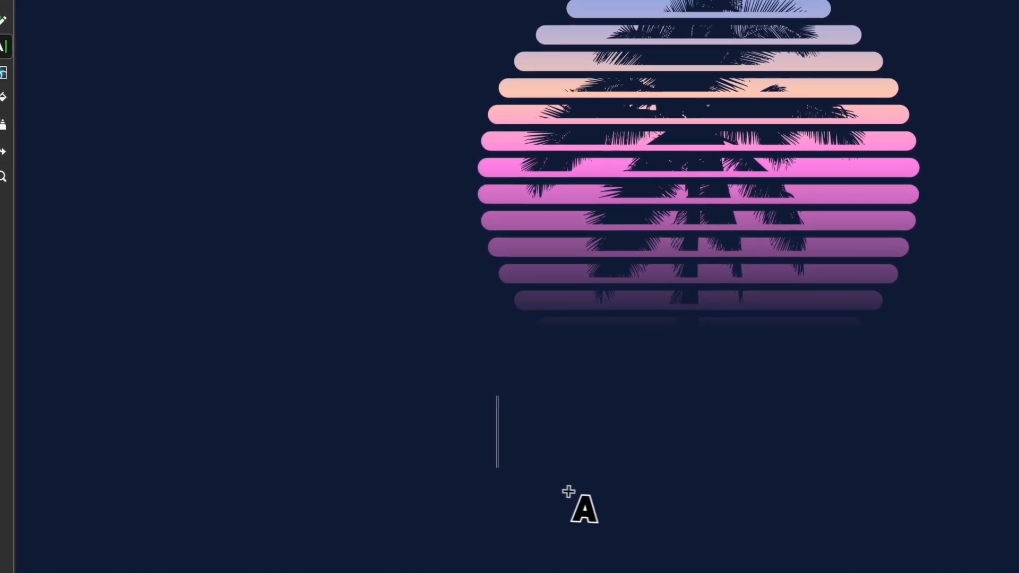
pyautogui.write('Pacific')
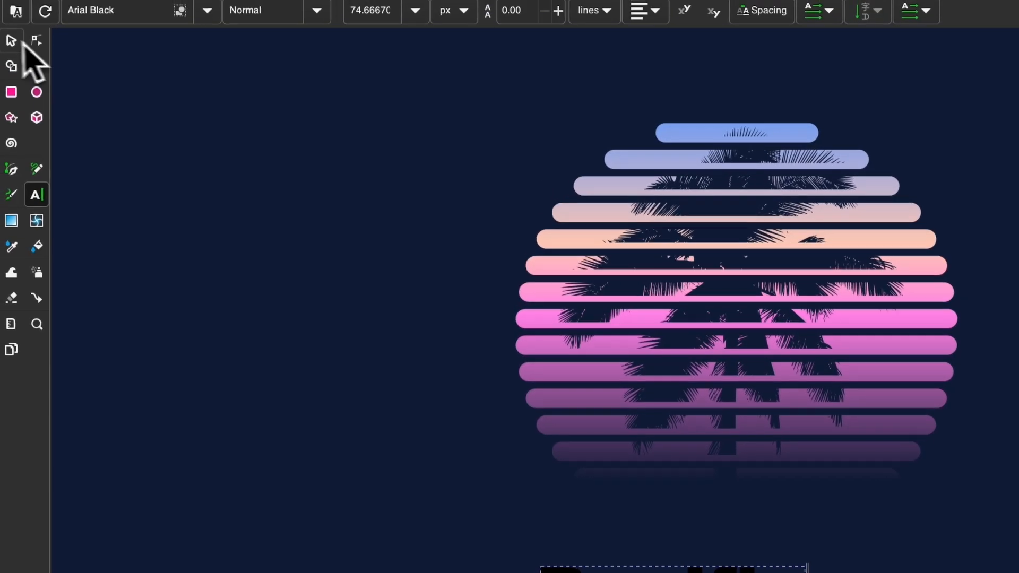
pyautogui.click(13, 47)
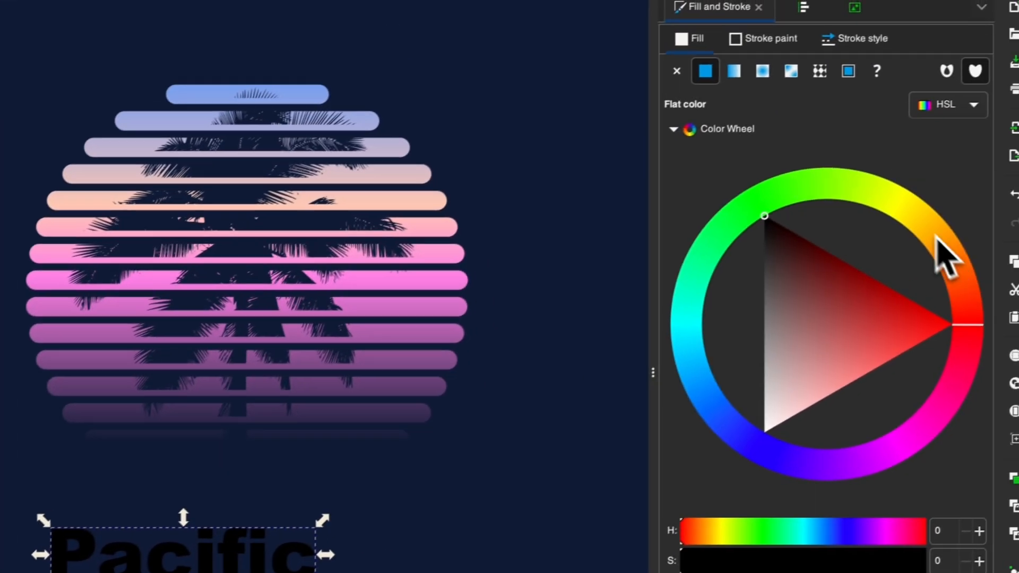
pyautogui.moveTo(932, 234)
pyautogui.mouseDown()
pyautogui.moveTo(892, 209)
pyautogui.moveTo(865, 337)
pyautogui.moveTo(907, 396)
pyautogui.mouseUp()
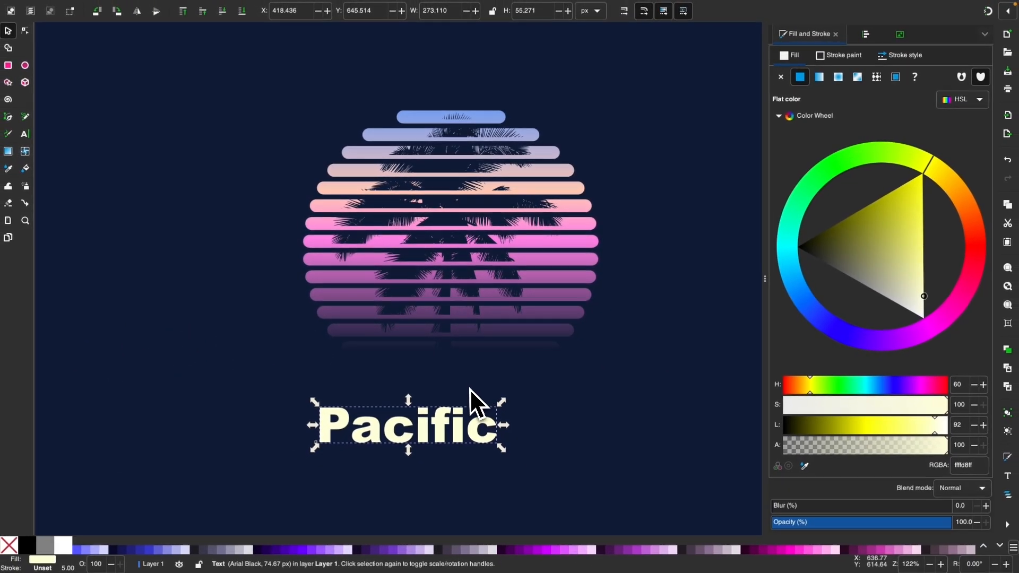
# Change the font of the "Pacific" text to Serrona Script
pyautogui.moveTo(181, 2)
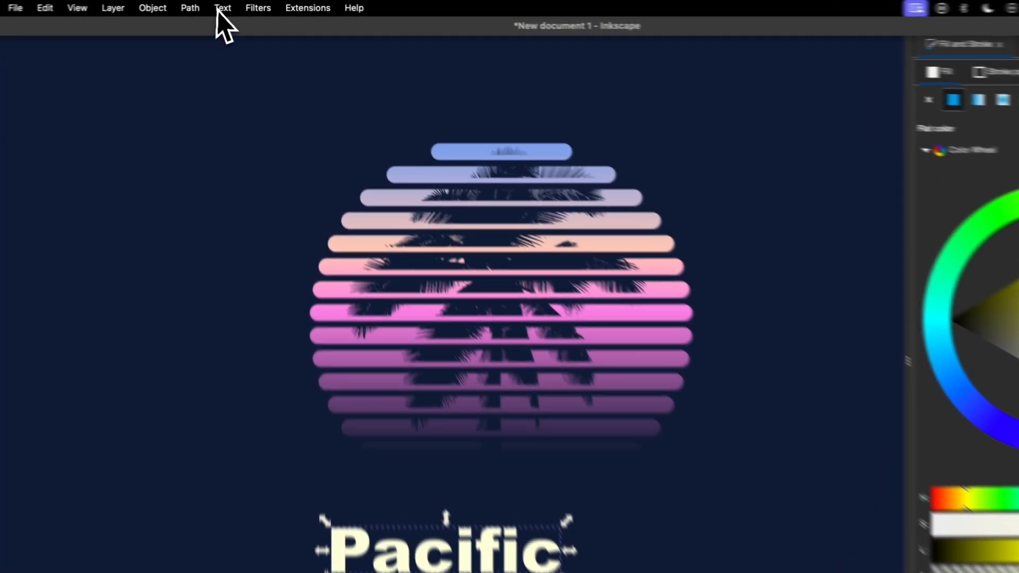
pyautogui.click(236, 7)
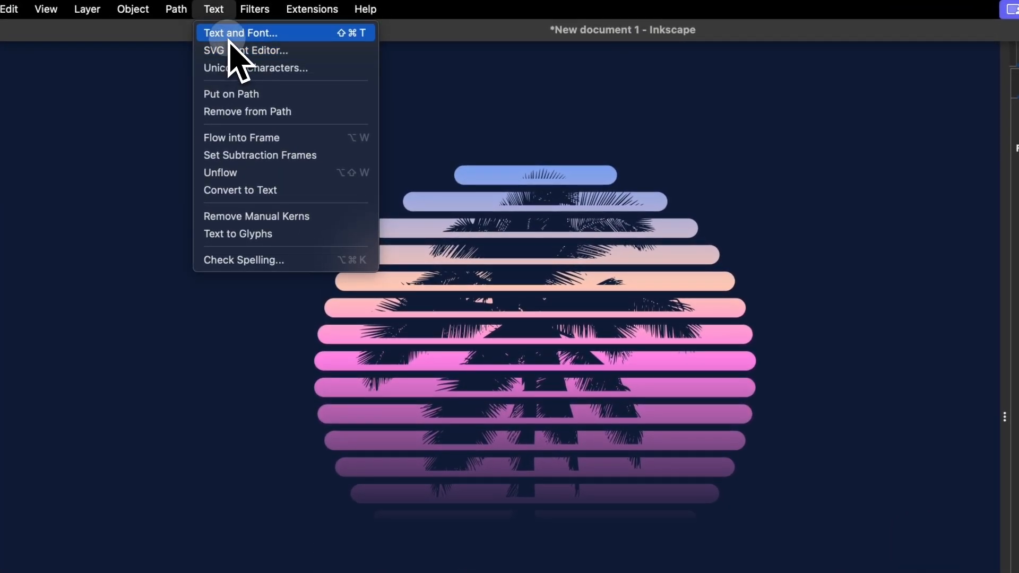
pyautogui.click(229, 40)
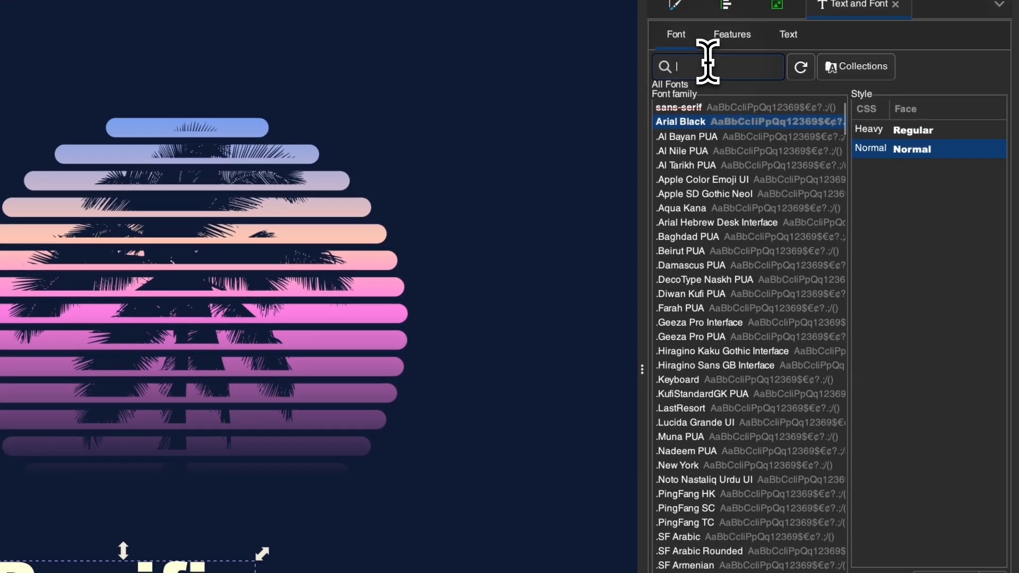
pyautogui.write('serr')
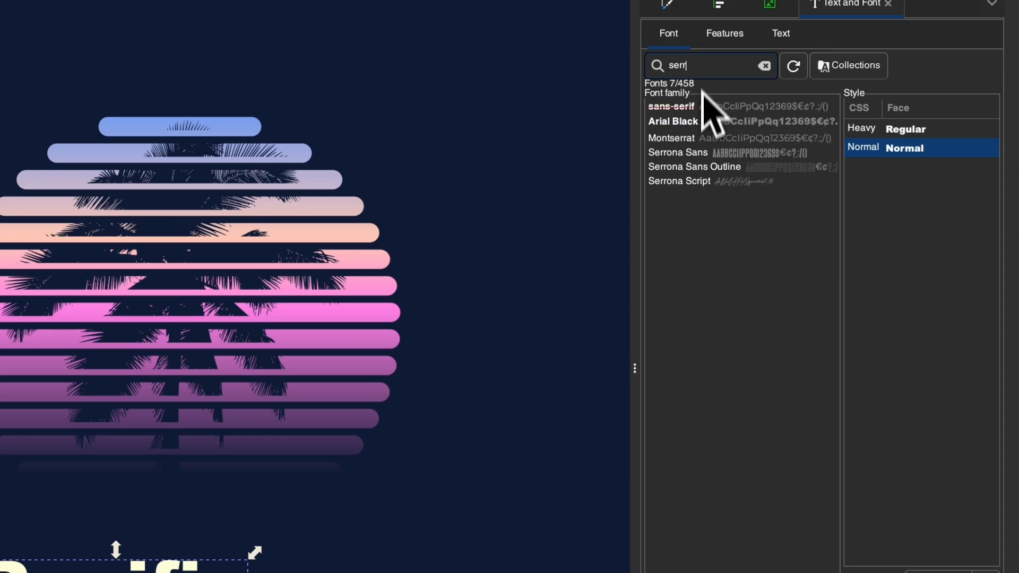
pyautogui.click(732, 184)
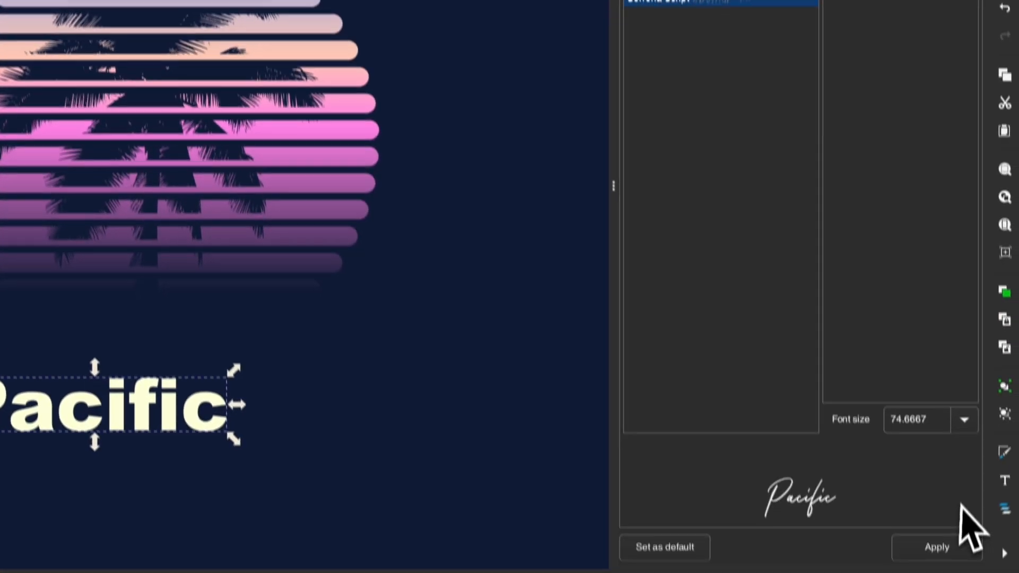
pyautogui.click(937, 519)
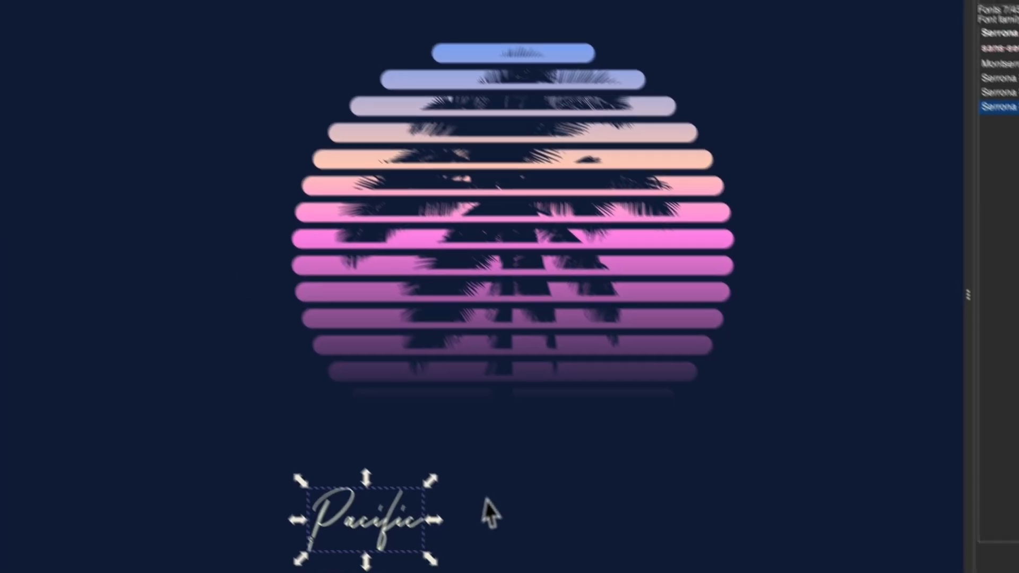
# Enlarge the "Pacific" text to nearly the circle's width and center it over the circle's faded lower stripes
pyautogui.moveTo(400, 493); pyautogui.dragTo(641, 482)
pyautogui.moveTo(563, 496); pyautogui.dragTo(565, 366)
pyautogui.moveTo(661, 360); pyautogui.dragTo(683, 363)
pyautogui.moveTo(587, 367); pyautogui.dragTo(566, 354)
pyautogui.scroll(1, 513, 270)
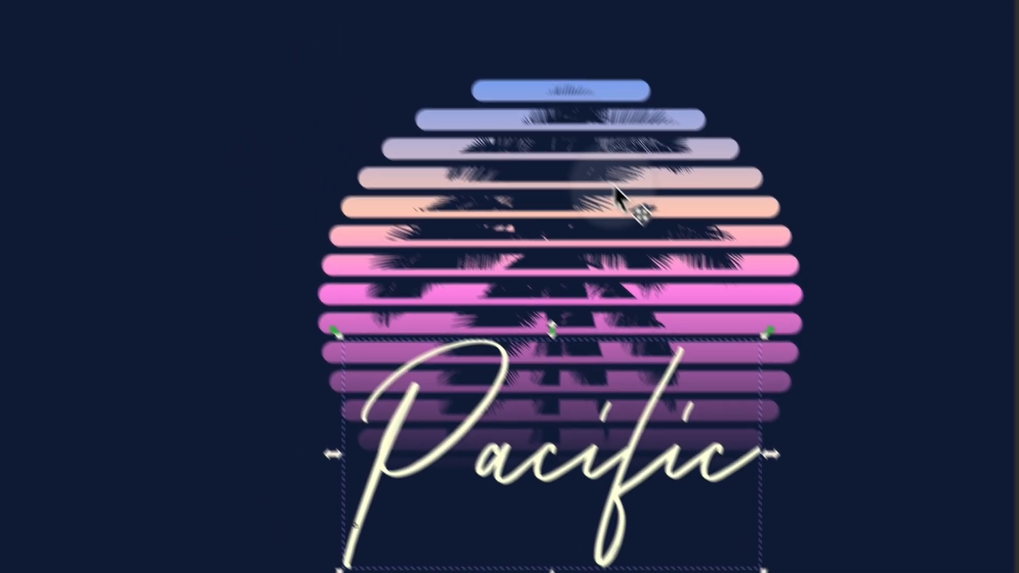
# Raise the circle gradient's transparent end and pink stop, and move the peach stop up to offset 0.30
pyautogui.click(536, 110)
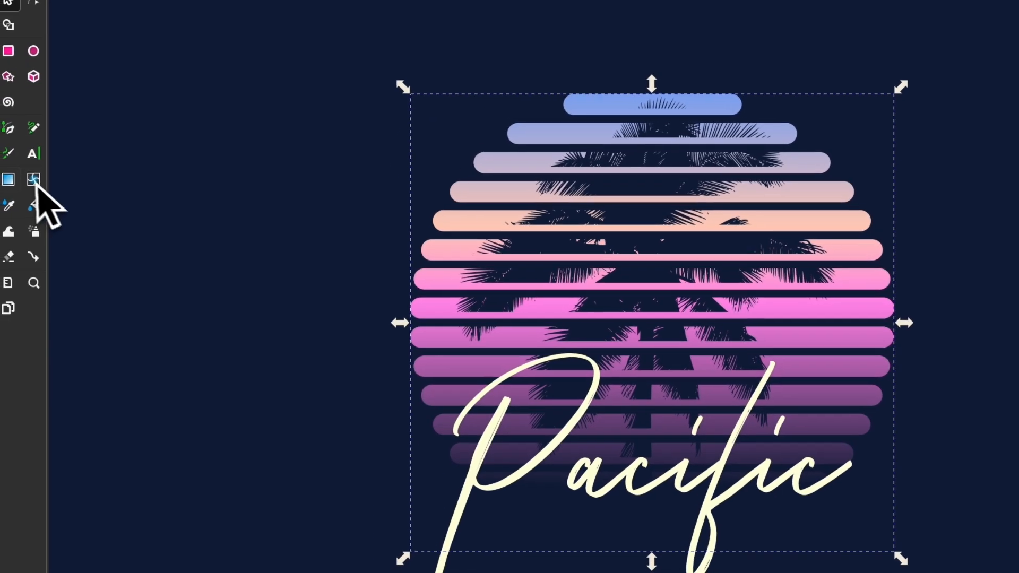
pyautogui.click(9, 181)
pyautogui.moveTo(512, 455); pyautogui.dragTo(528, 424)
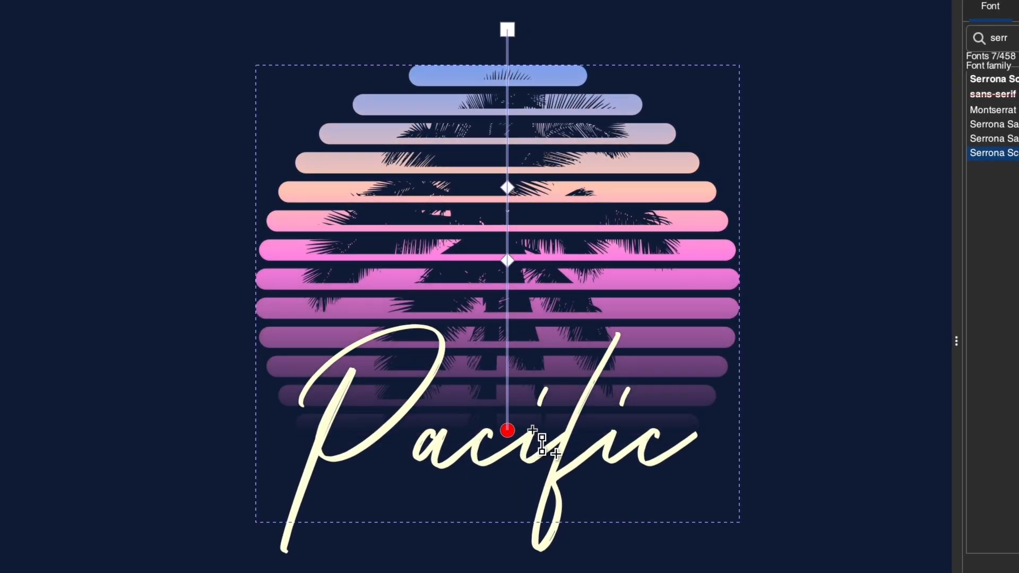
pyautogui.moveTo(508, 249); pyautogui.dragTo(512, 224)
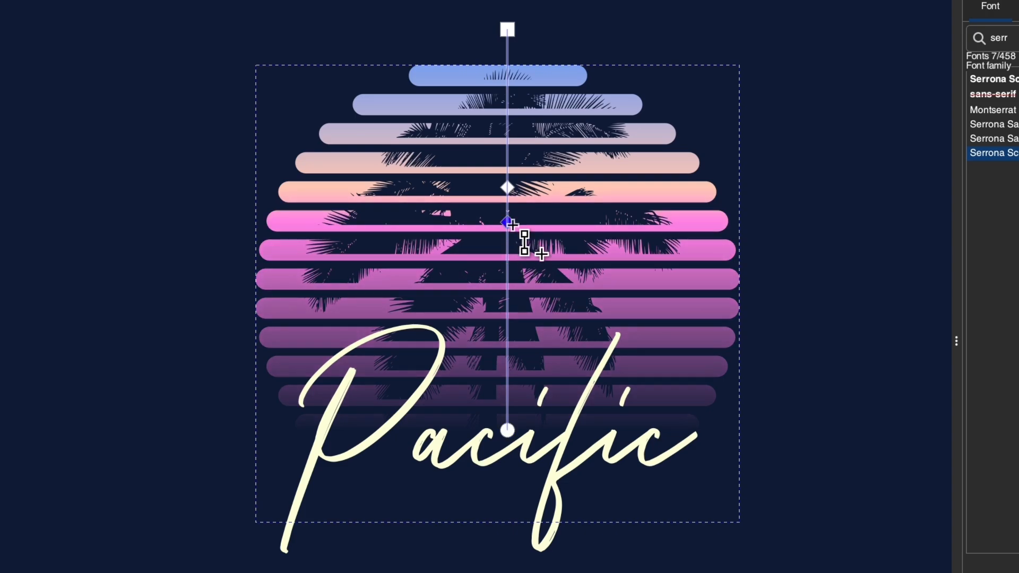
pyautogui.moveTo(507, 185); pyautogui.dragTo(512, 145)
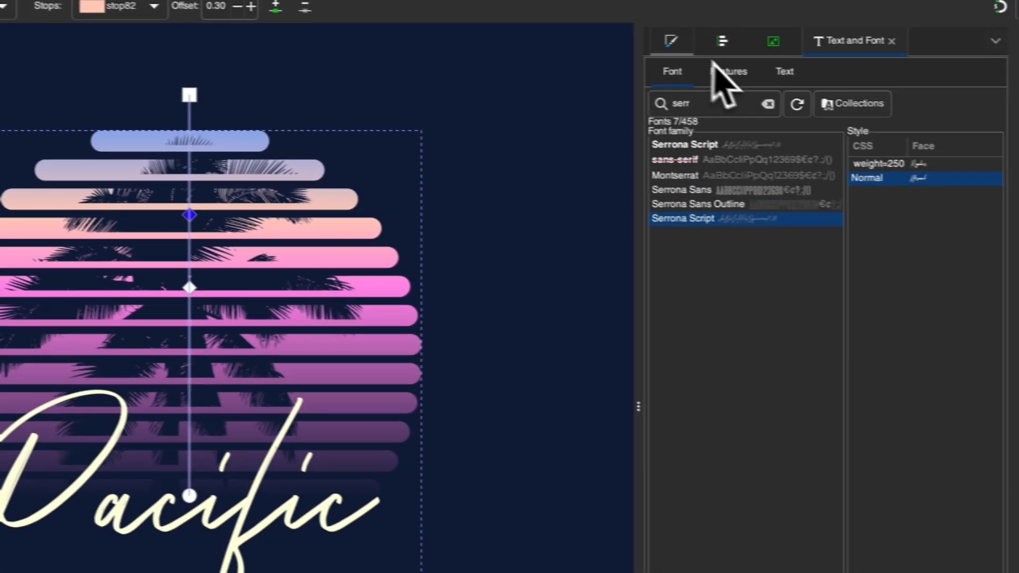
# Shift the peach gradient stop's hue slightly toward red for a pinker tone and deselect the circle
pyautogui.click(670, 41)
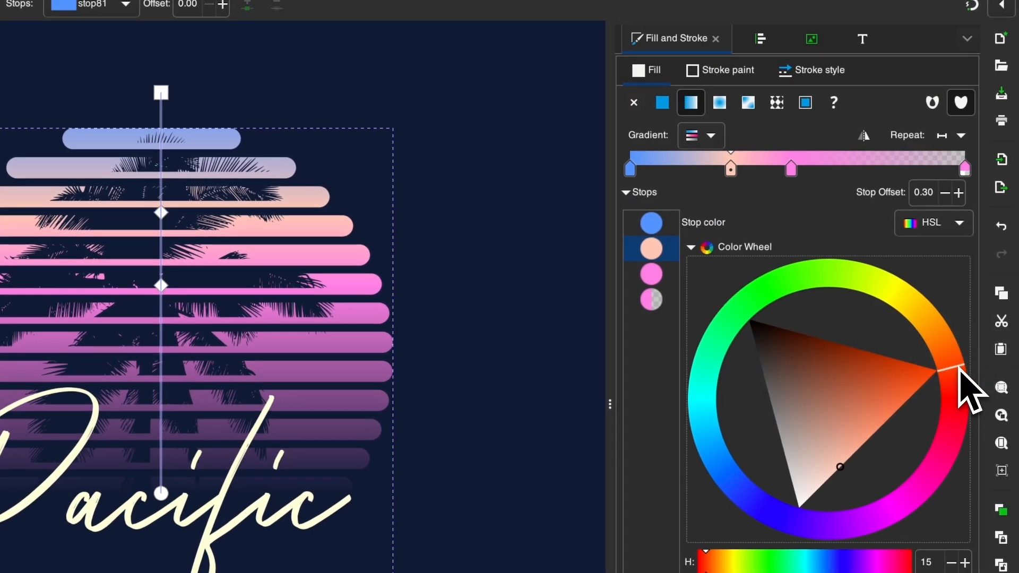
pyautogui.moveTo(959, 370)
pyautogui.mouseDown()
pyautogui.moveTo(967, 411)
pyautogui.moveTo(961, 403)
pyautogui.mouseUp()
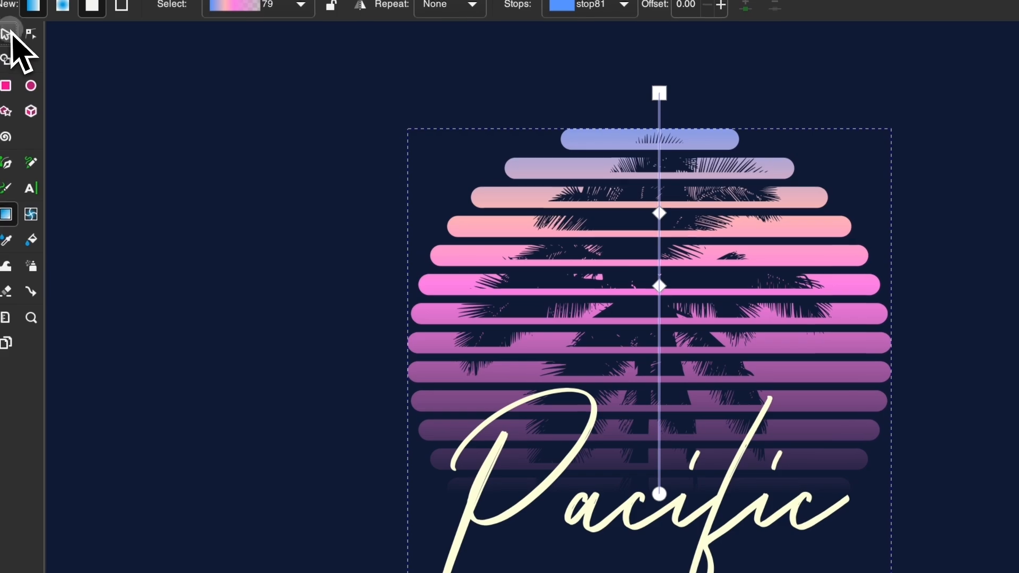
pyautogui.click(12, 35)
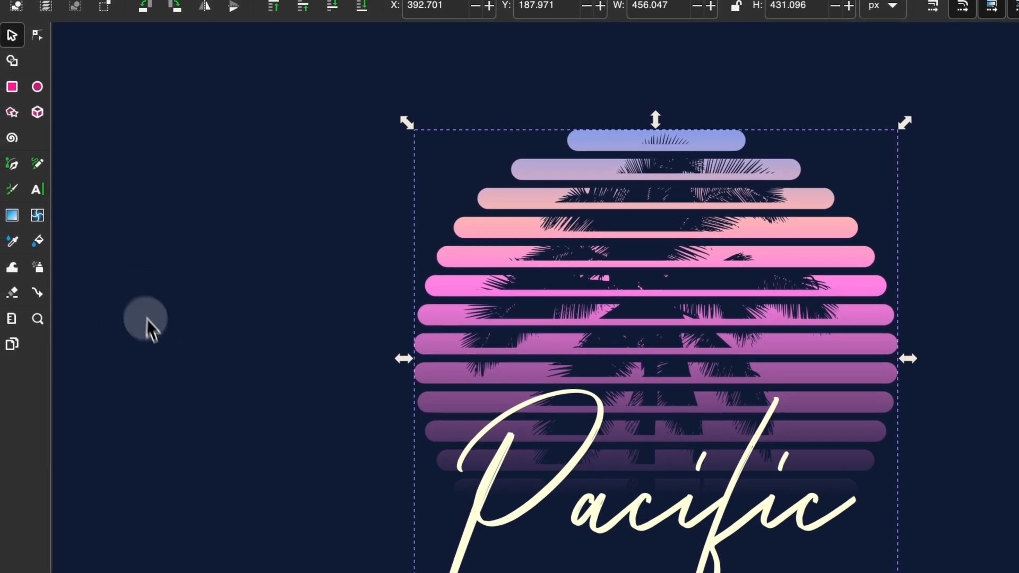
pyautogui.scroll(2, 280, 410)
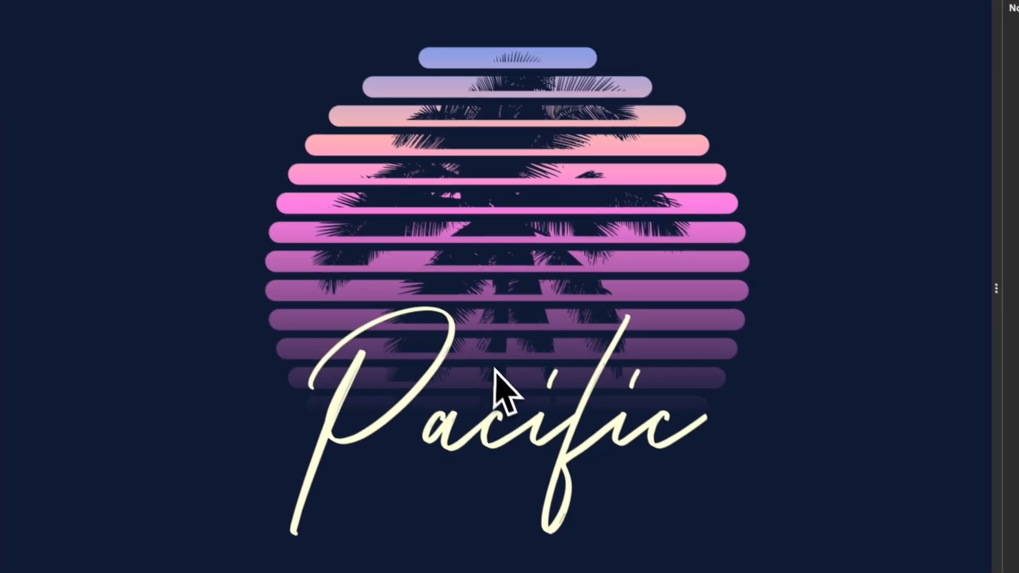